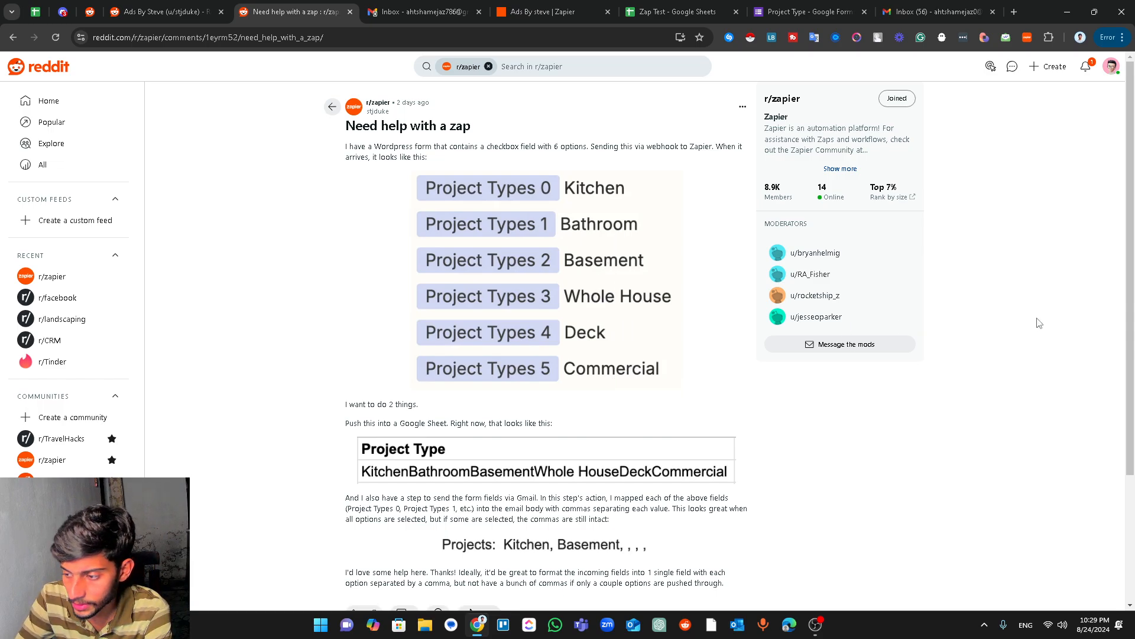
- Read the Reddit zap-help post on sending via Gmail, then bring up the Project Type form editor
{"action": "scroll", "coordinate": [698, 377], "scroll_direction": "down", "scroll_amount": 2}
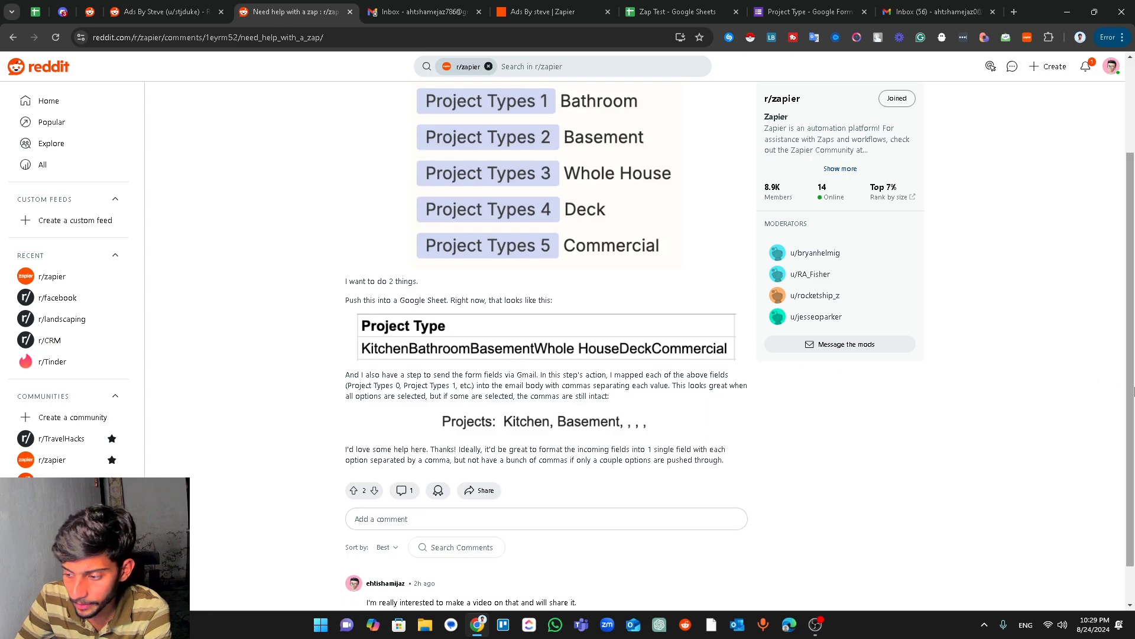
{"action": "left_click_drag", "start_coordinate": [1134, 390], "coordinate": [1134, 425]}
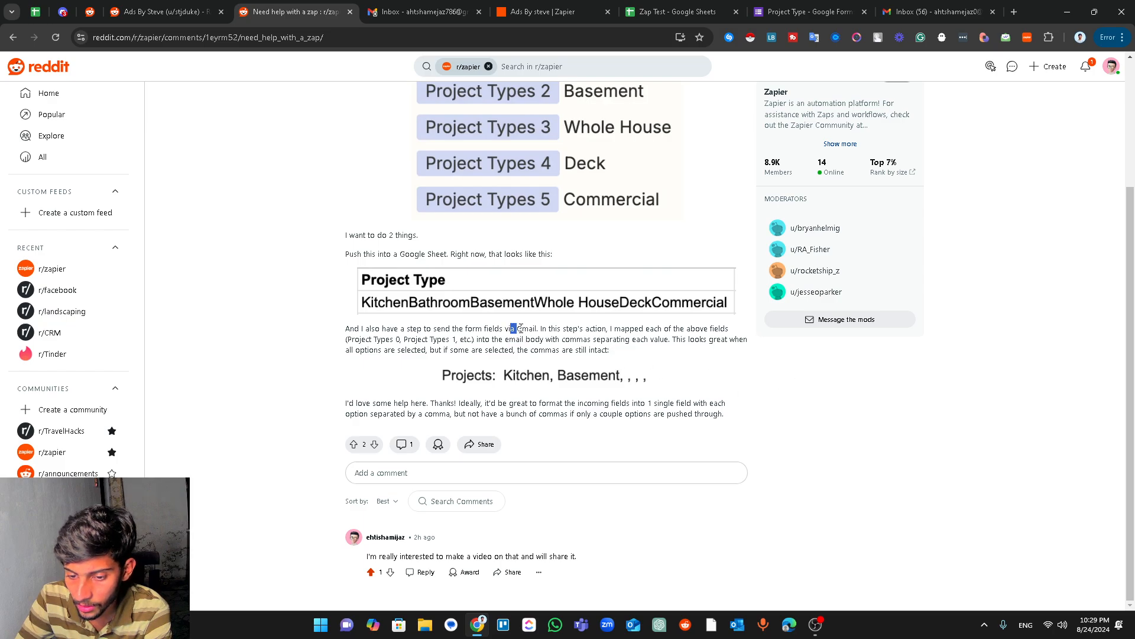
{"action": "left_click_drag", "start_coordinate": [520, 327], "coordinate": [538, 329]}
{"action": "left_click", "coordinate": [542, 333]}
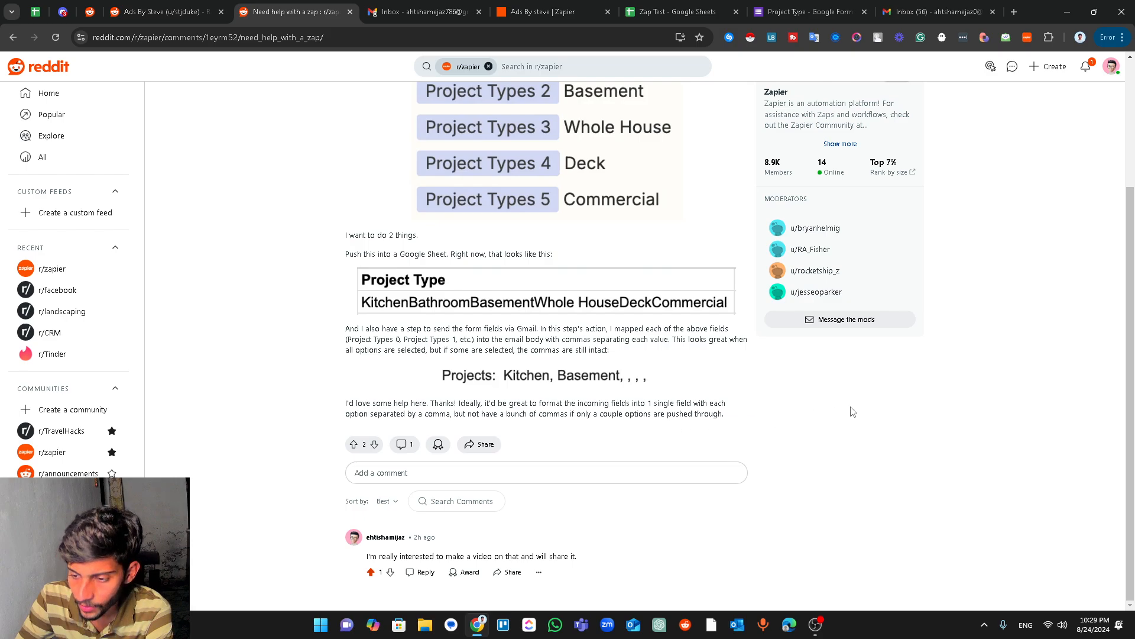
{"action": "left_click_drag", "start_coordinate": [1133, 393], "coordinate": [1133, 263]}
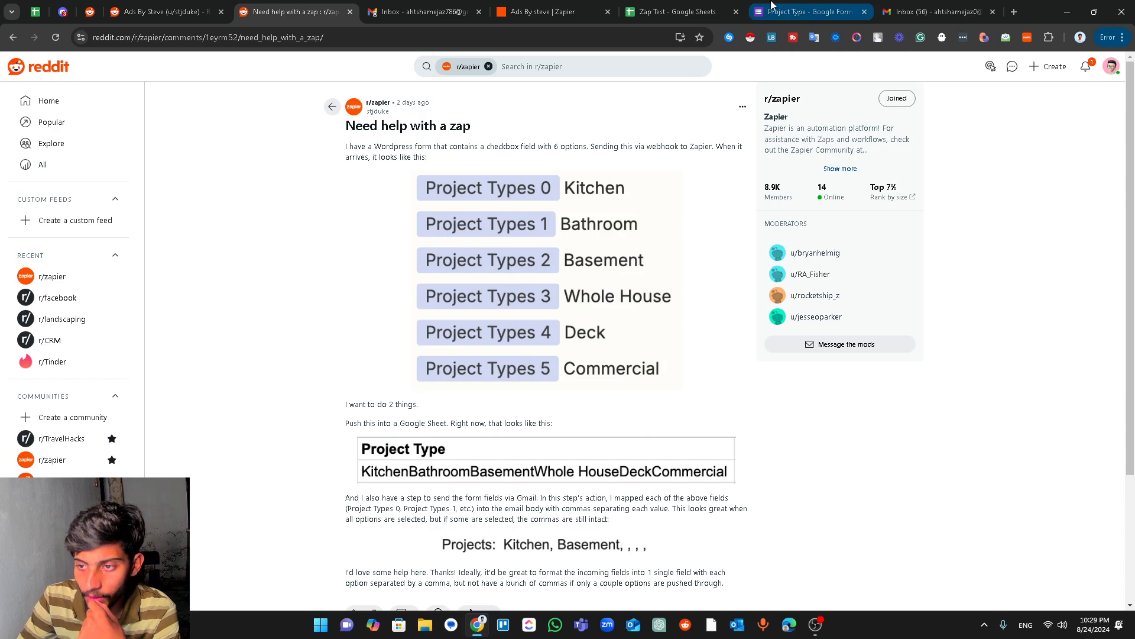
{"action": "left_click", "coordinate": [797, 8]}
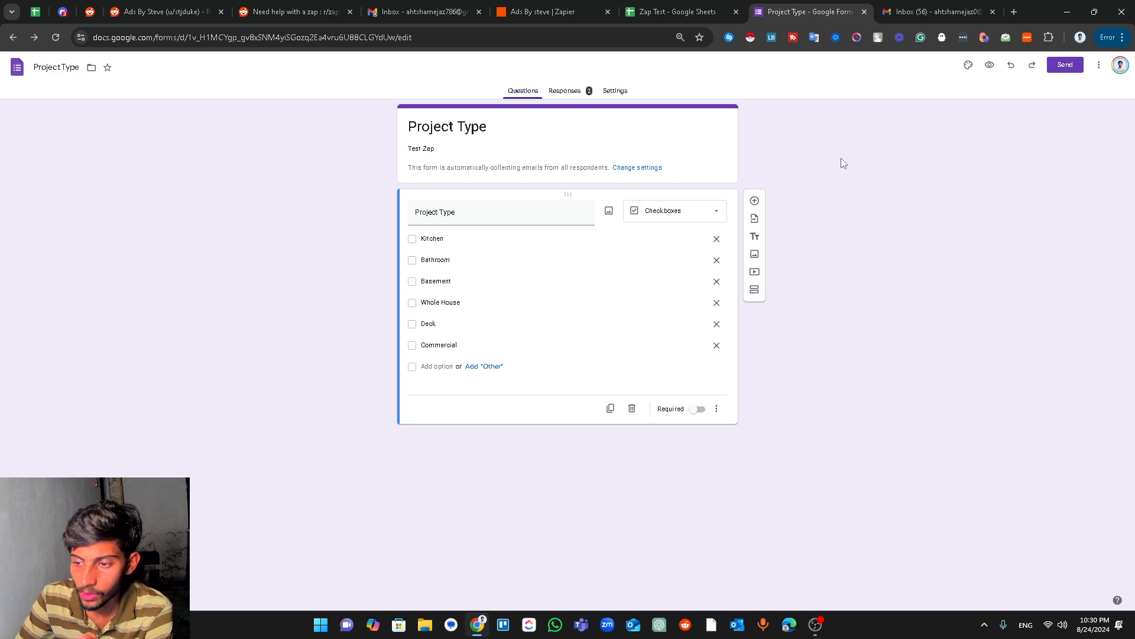
- Set the Google Forms trigger event to New or Updated Form Response and continue to the account step
{"action": "left_click", "coordinate": [527, 9]}
{"action": "left_click_drag", "start_coordinate": [516, 274], "coordinate": [588, 261]}
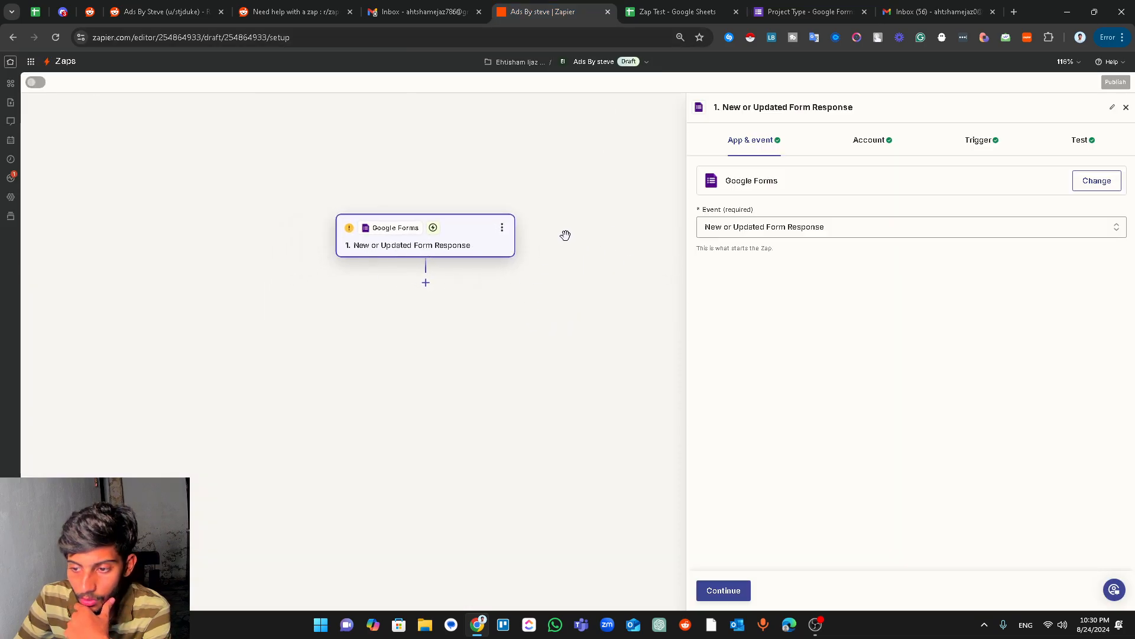
{"action": "left_click", "coordinate": [782, 231]}
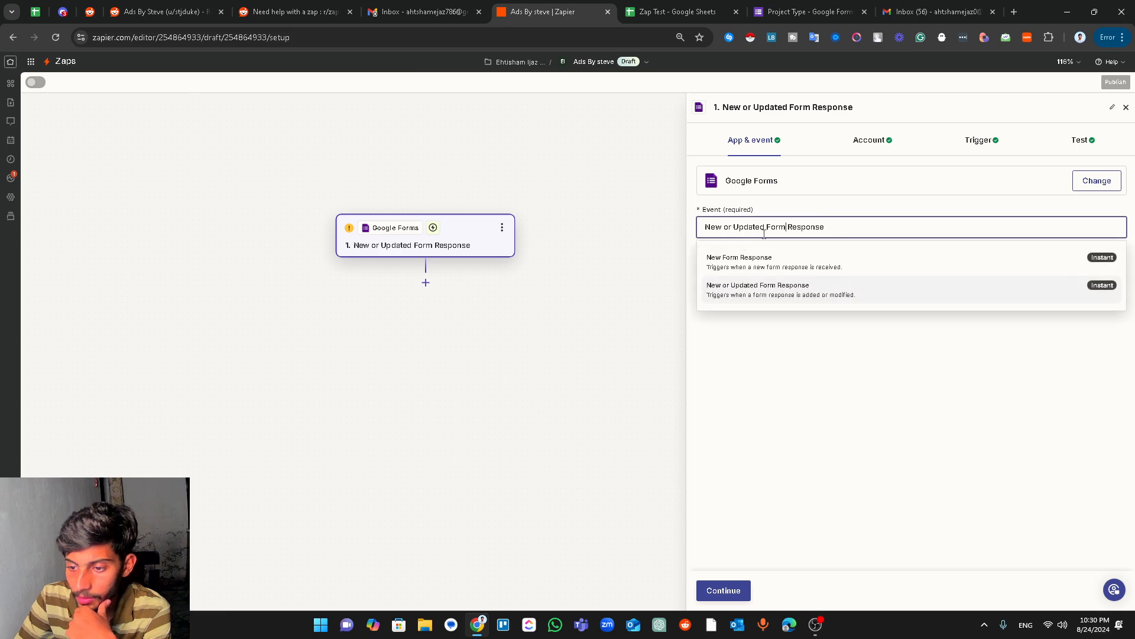
{"action": "left_click", "coordinate": [775, 296]}
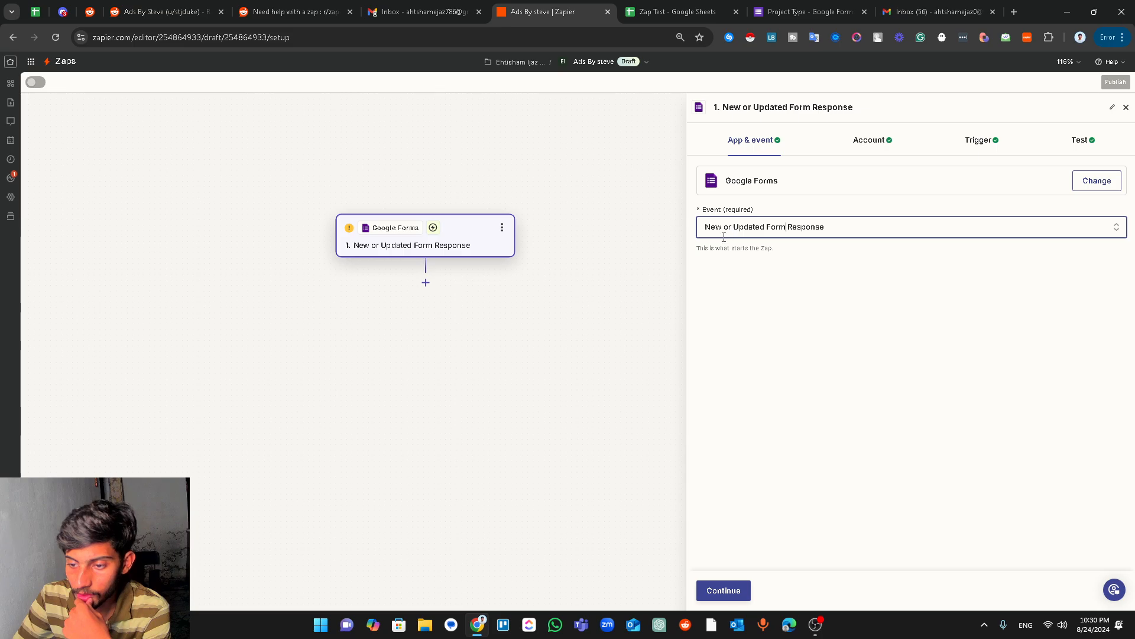
{"action": "left_click", "coordinate": [784, 232]}
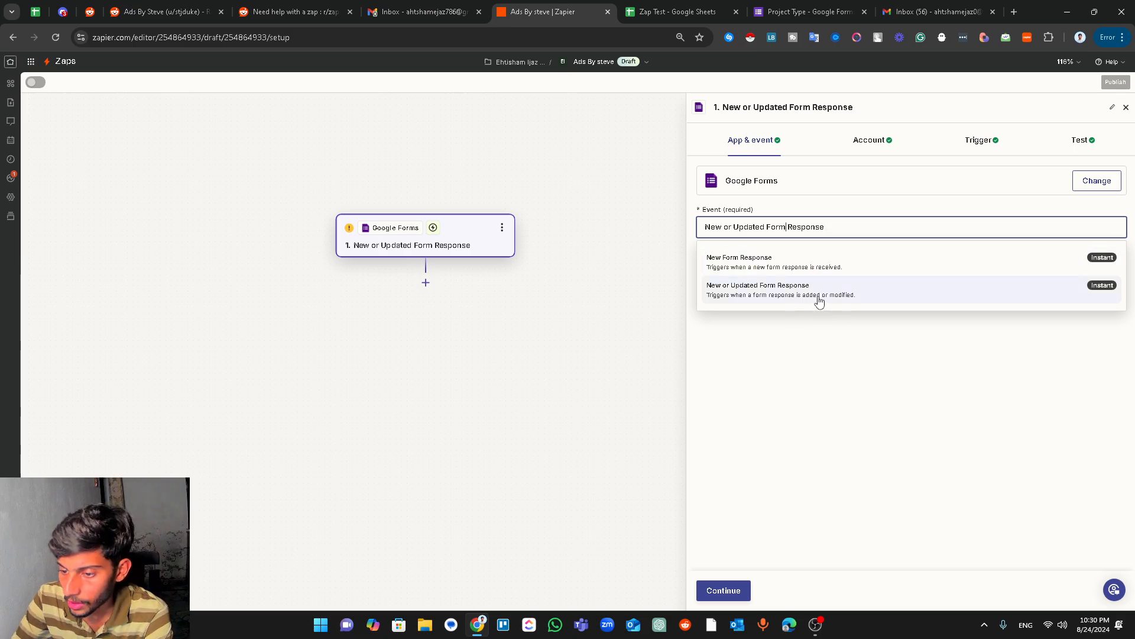
{"action": "left_click", "coordinate": [810, 379]}
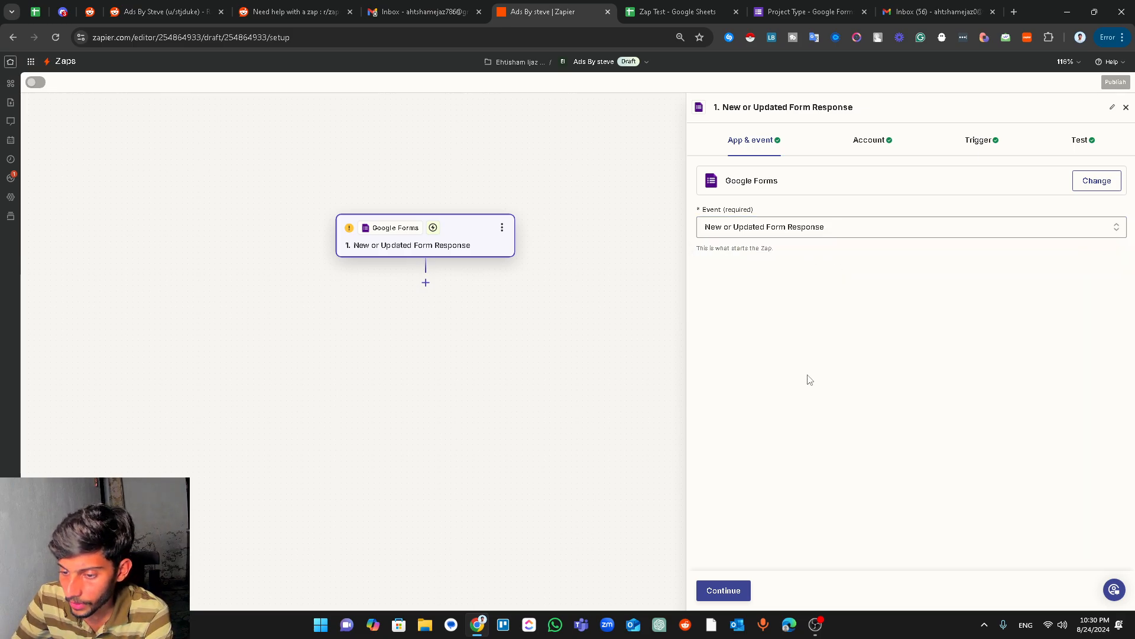
{"action": "left_click", "coordinate": [722, 592]}
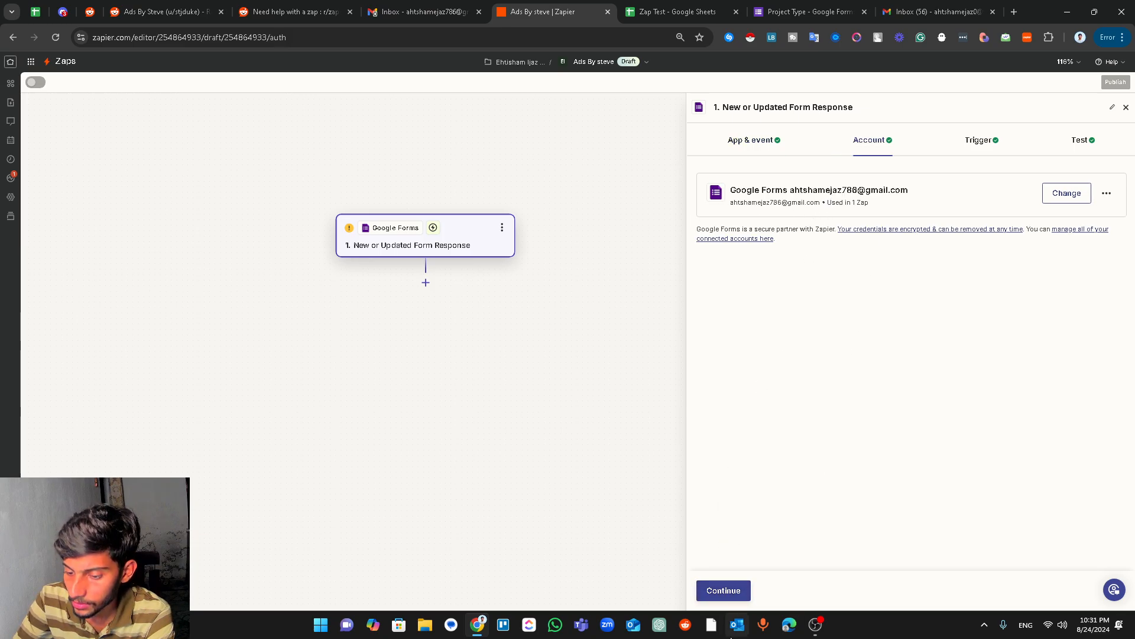
- Watch the Project Type form, trigger on its Project Type question, and proceed to testing
{"action": "left_click", "coordinate": [717, 591]}
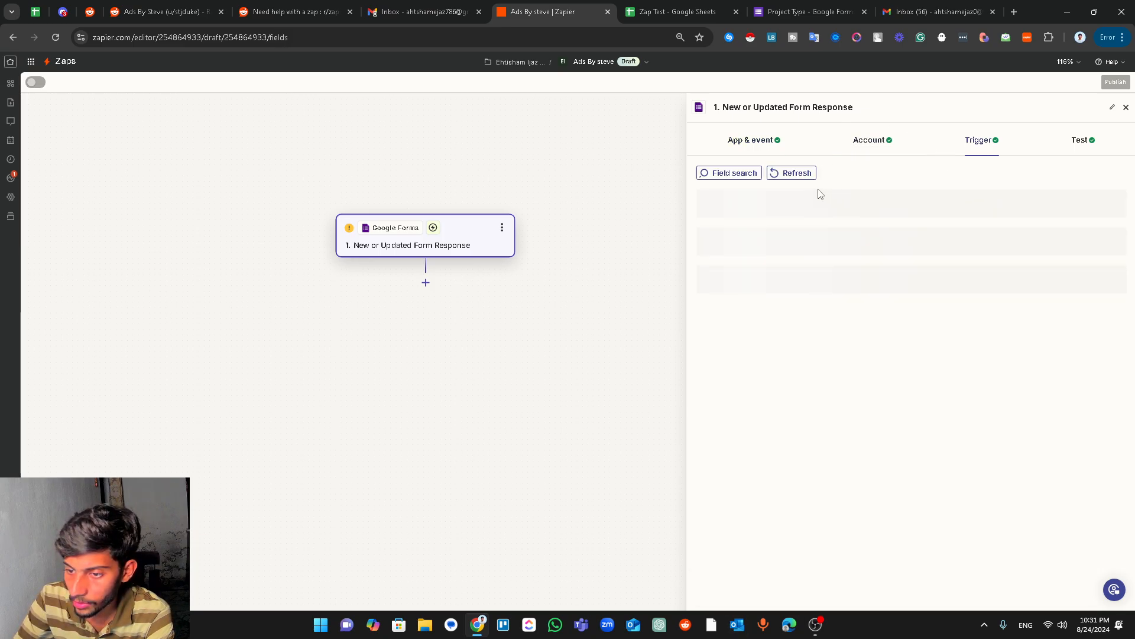
{"action": "left_click", "coordinate": [739, 214]}
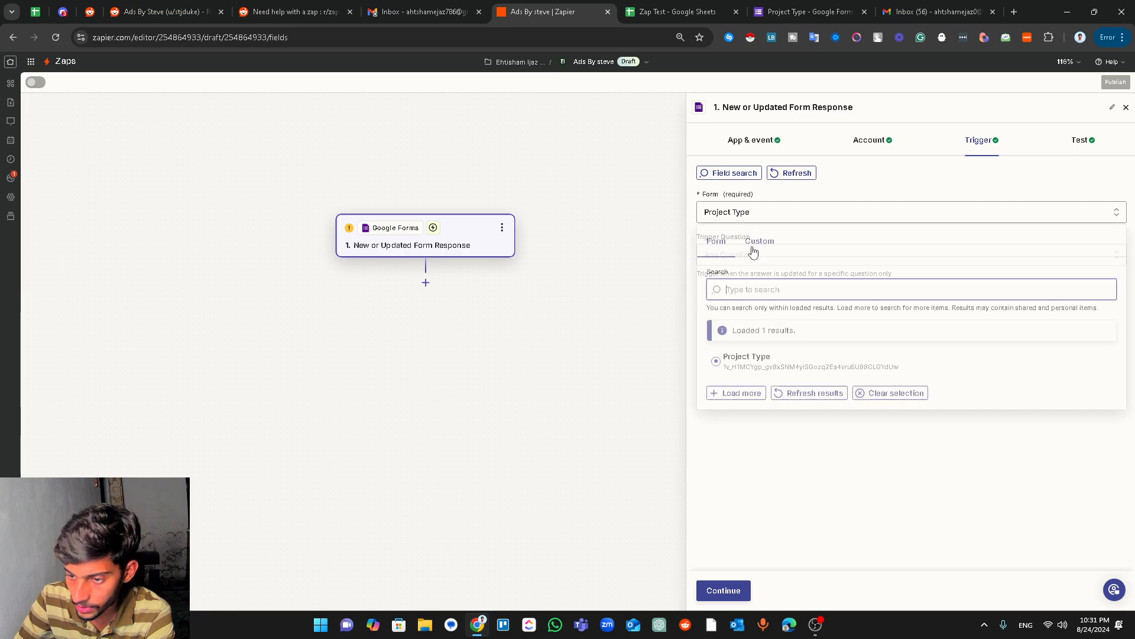
{"action": "left_click", "coordinate": [775, 361]}
{"action": "left_click", "coordinate": [778, 255]}
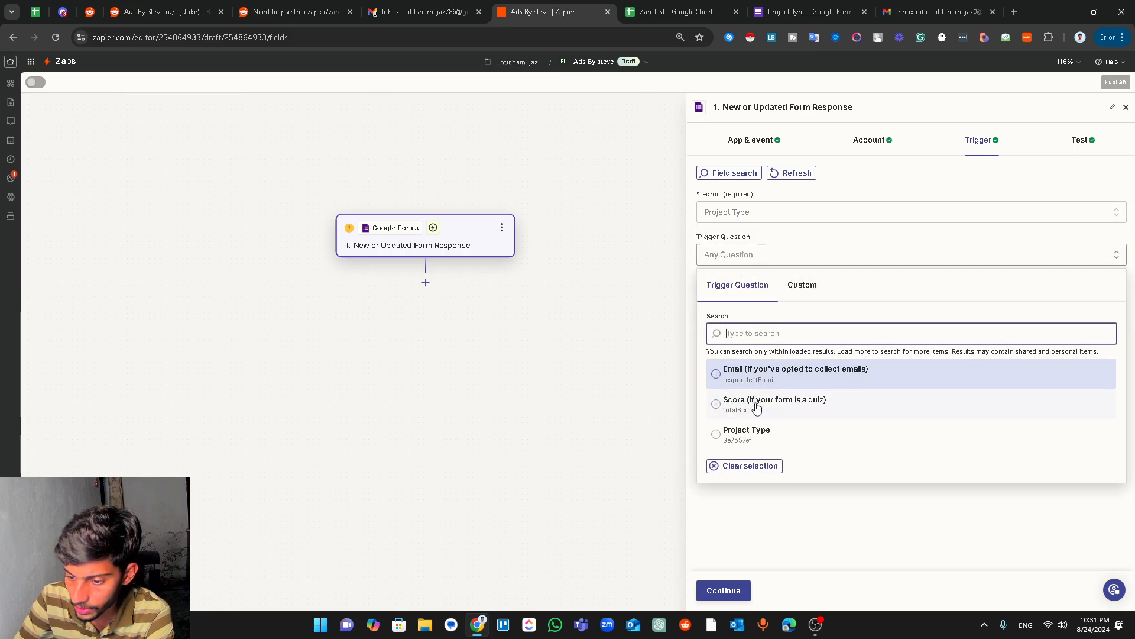
{"action": "left_click", "coordinate": [718, 435]}
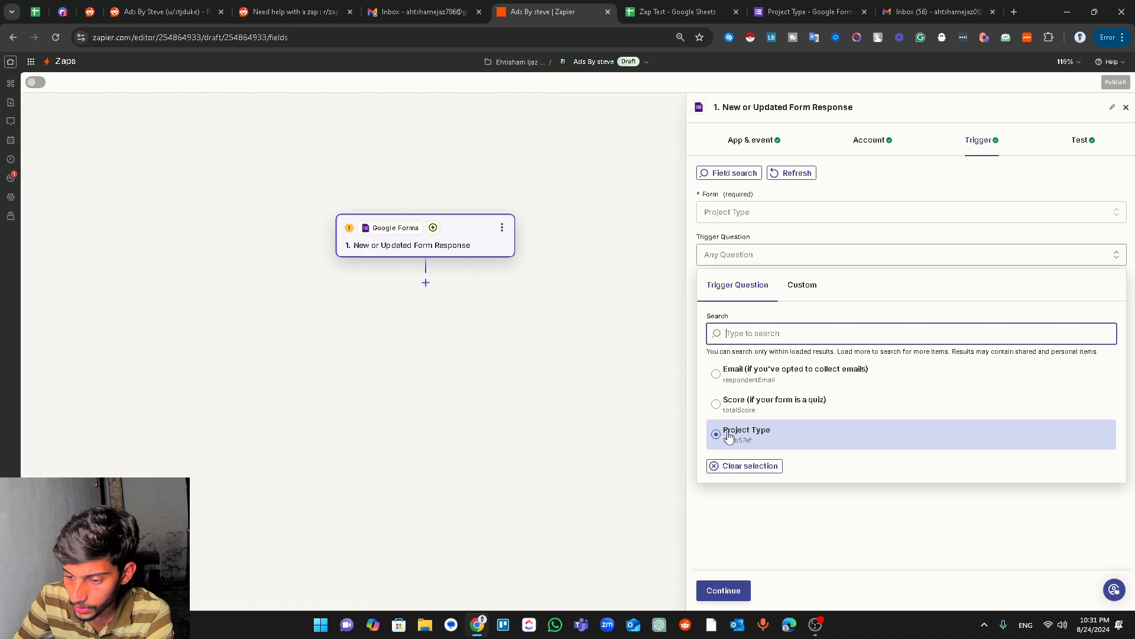
{"action": "left_click", "coordinate": [738, 589]}
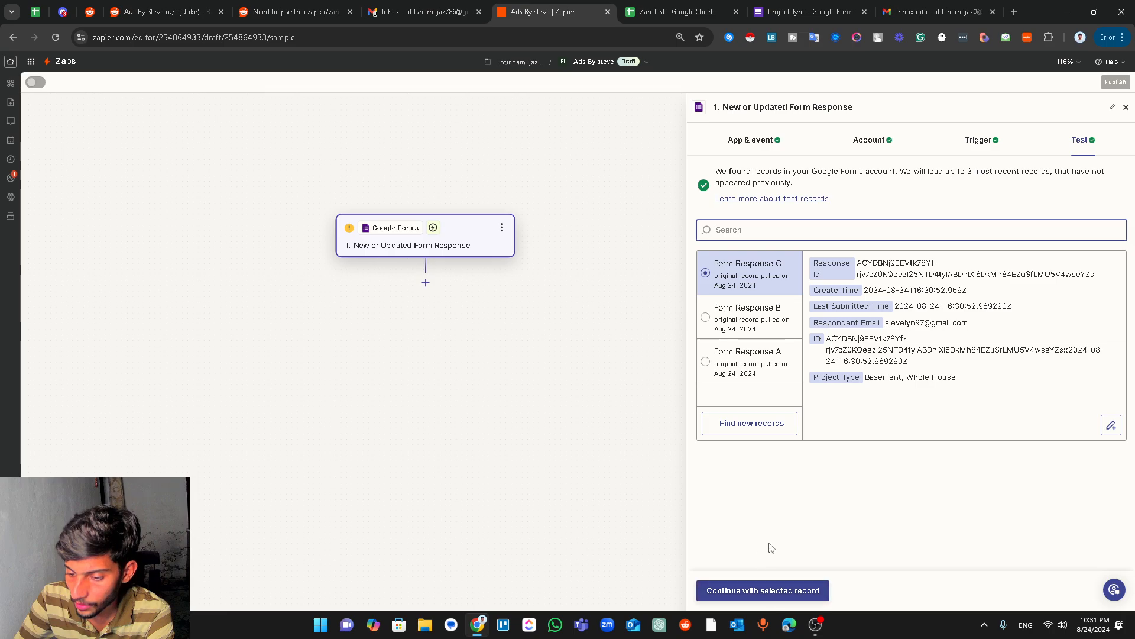
- Continue with the sample response, add Google Sheets as step 2, and open the ZapTest spreadsheet
{"action": "left_click", "coordinate": [769, 589]}
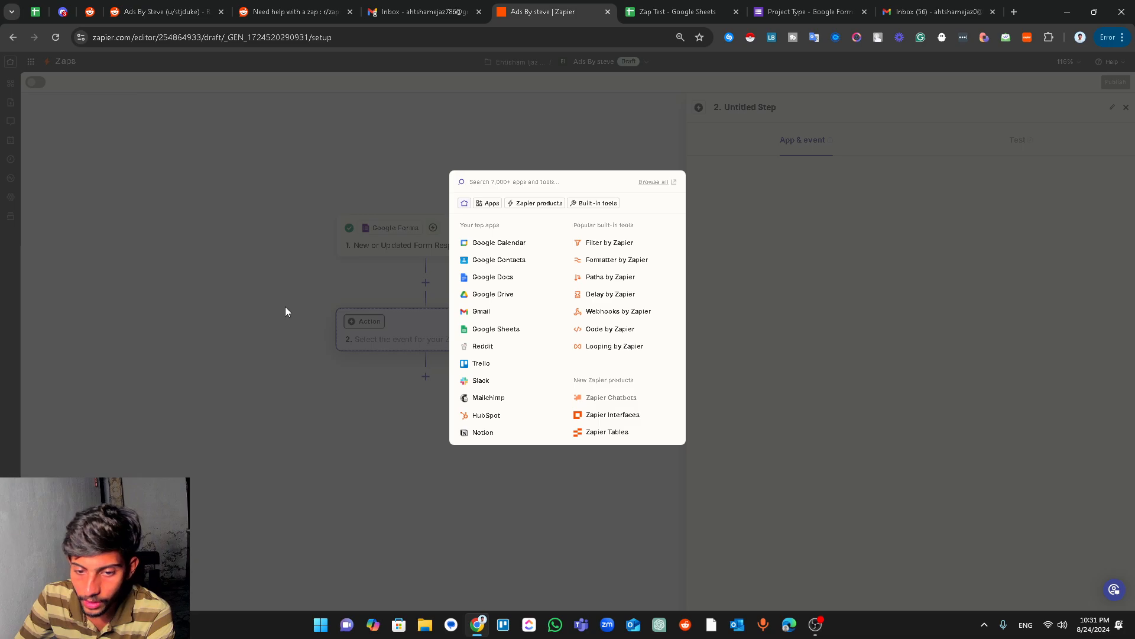
{"action": "left_click", "coordinate": [508, 336]}
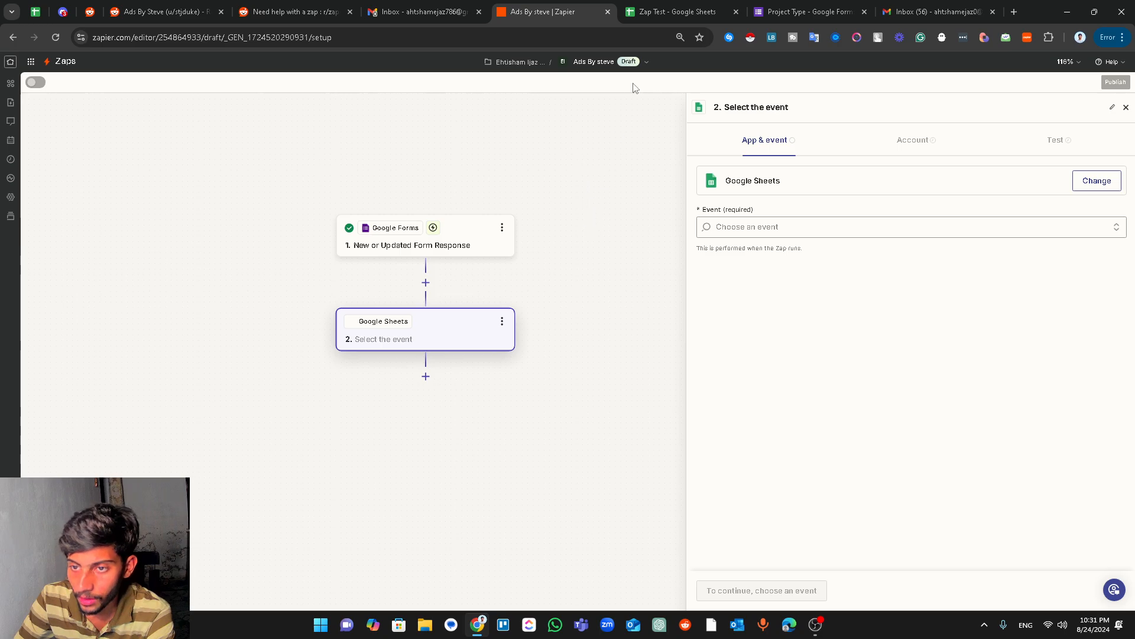
{"action": "left_click", "coordinate": [663, 12]}
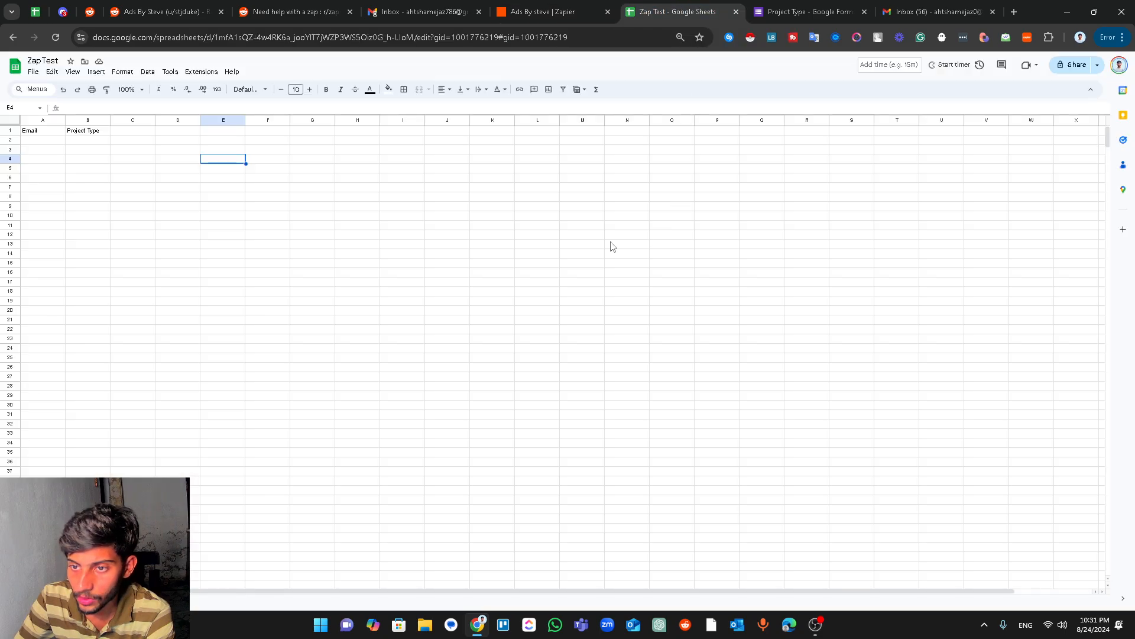
- Check the Email and Project Type headers and cells A2 and B2, then reopen the Google Sheets event list
{"action": "left_click", "coordinate": [45, 141]}
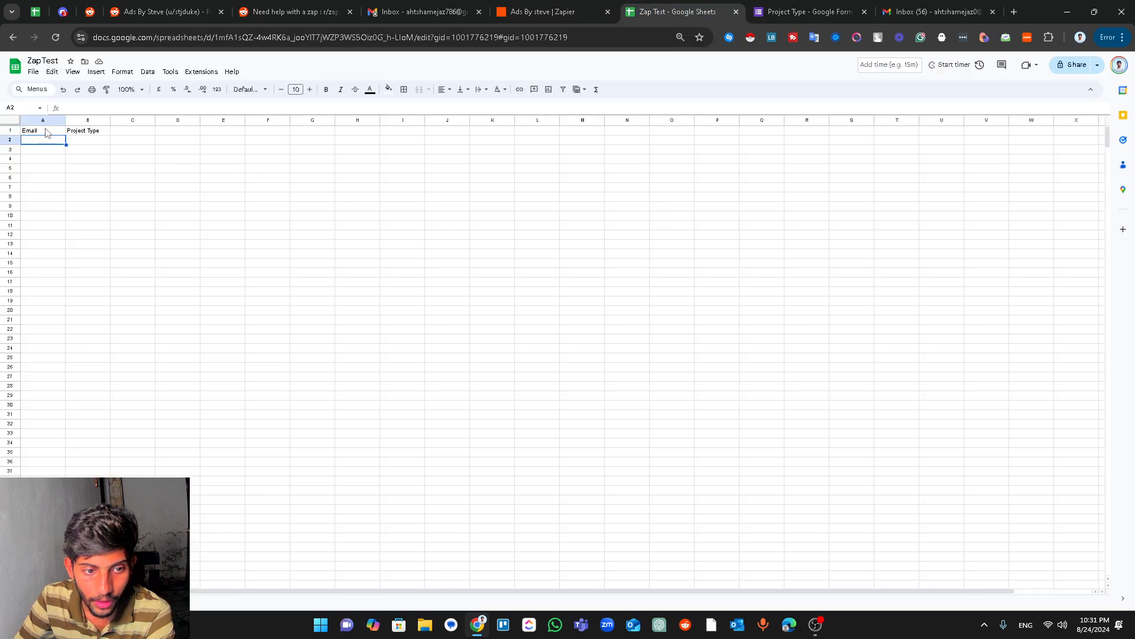
{"action": "left_click", "coordinate": [46, 129]}
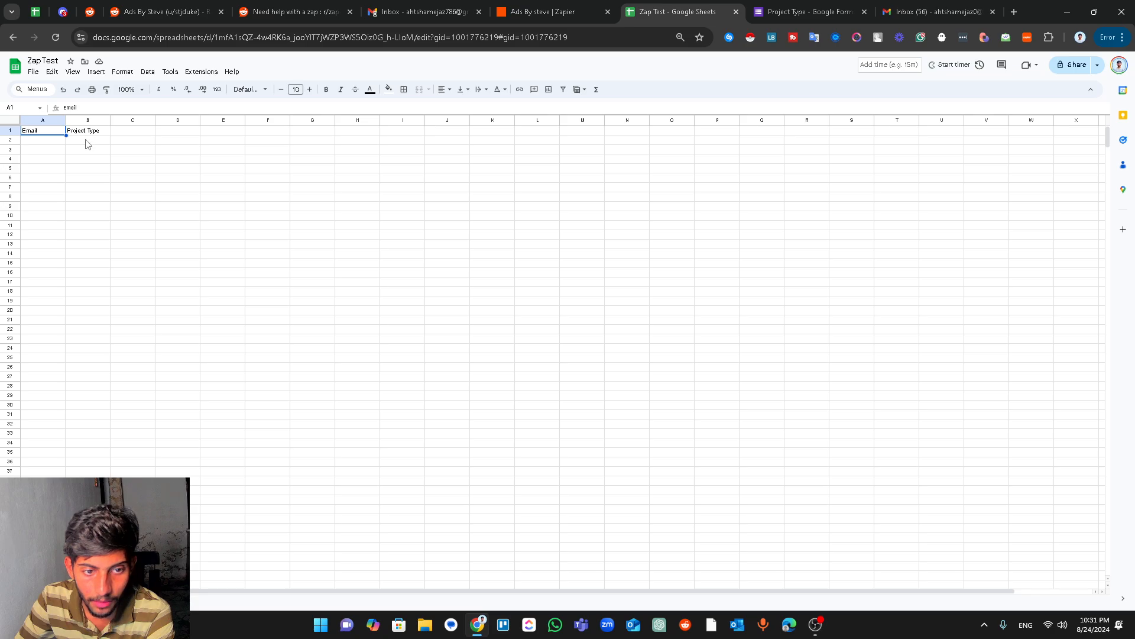
{"action": "left_click", "coordinate": [87, 143]}
{"action": "left_click", "coordinate": [48, 131]}
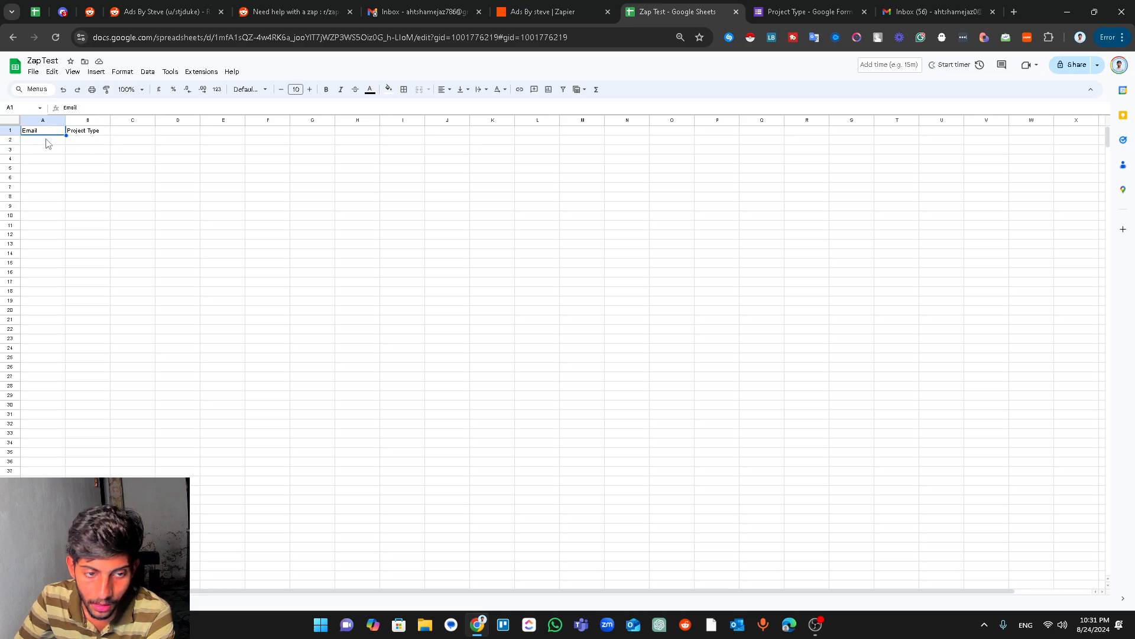
{"action": "left_click", "coordinate": [47, 143]}
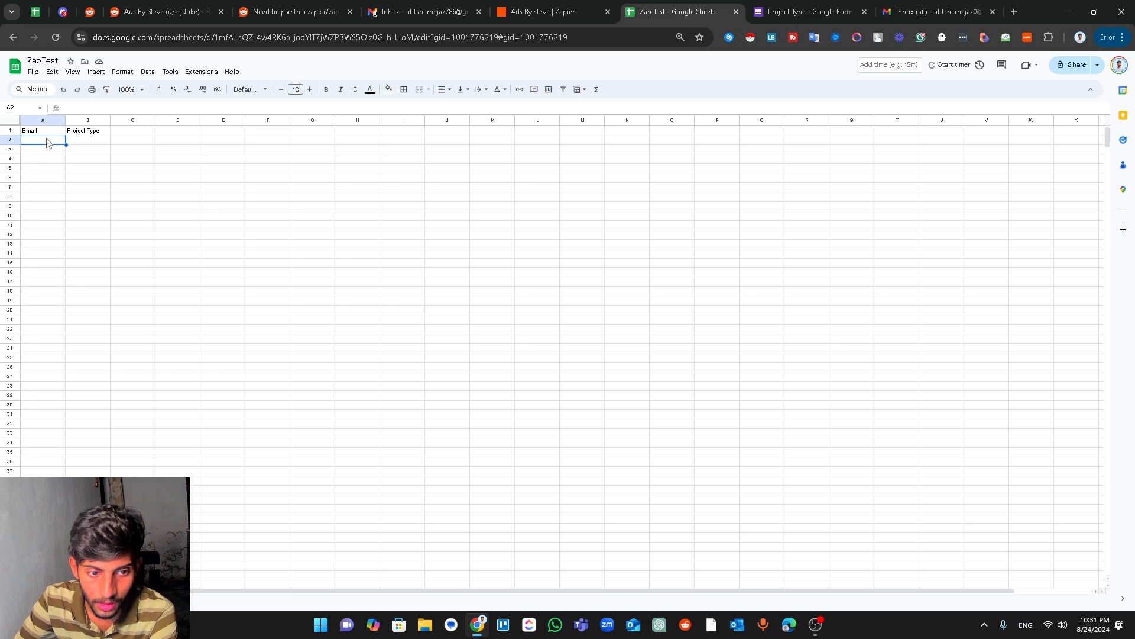
{"action": "left_click", "coordinate": [86, 142]}
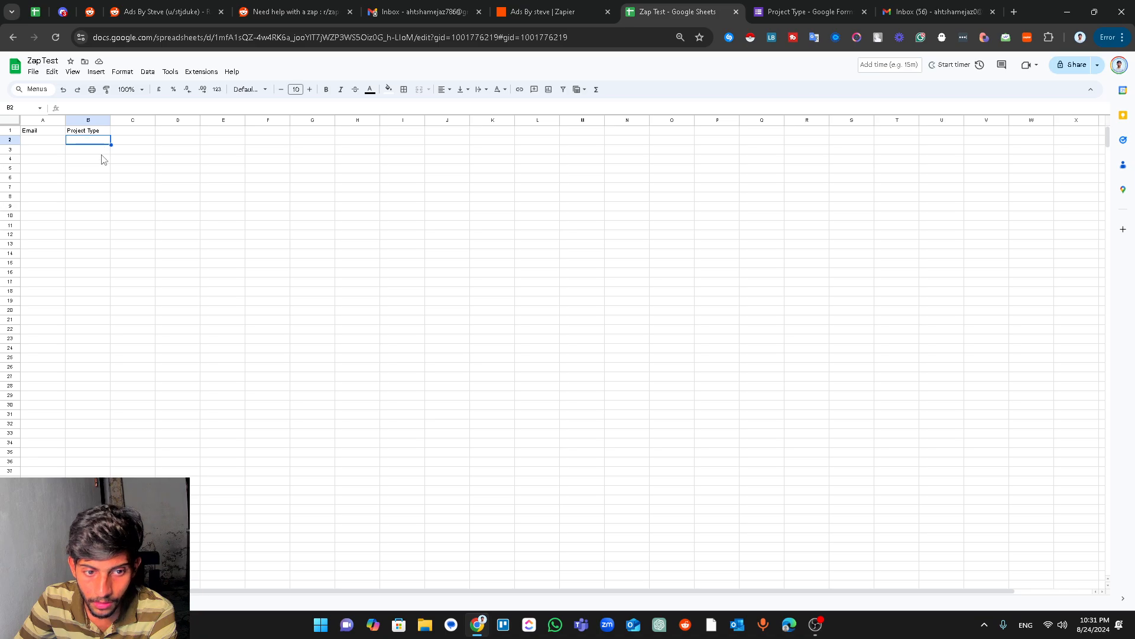
{"action": "left_click", "coordinate": [555, 13]}
{"action": "left_click", "coordinate": [799, 228]}
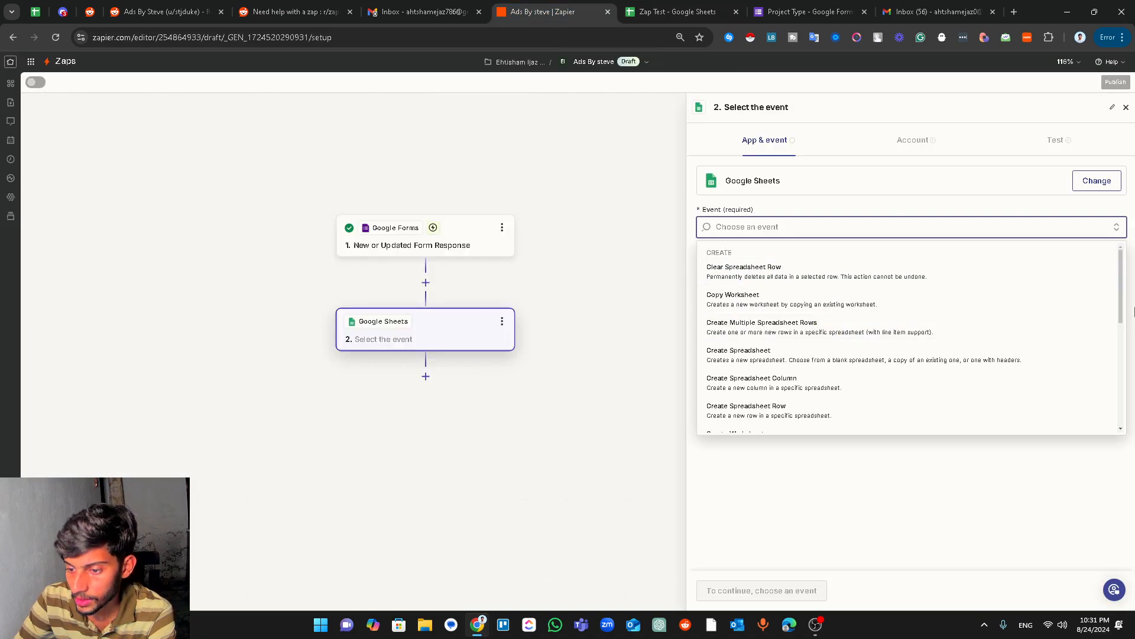
- Make the Google Sheets action Create Spreadsheet Row and continue past the account step
{"action": "left_click_drag", "start_coordinate": [1120, 288], "coordinate": [1105, 391]}
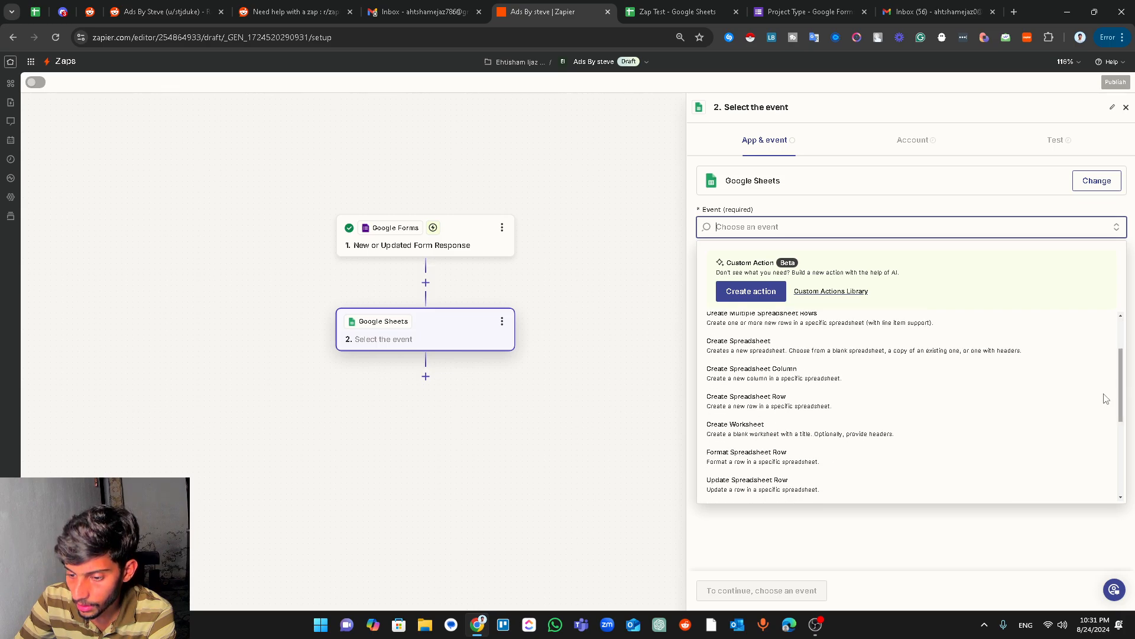
{"action": "left_click", "coordinate": [763, 407]}
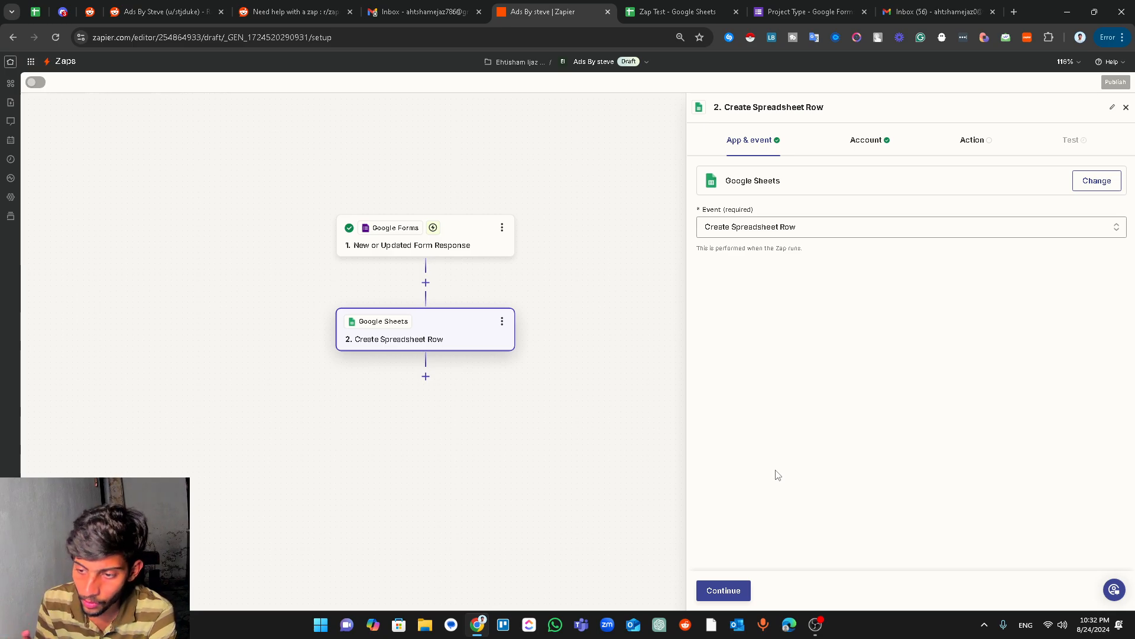
{"action": "left_click", "coordinate": [747, 591]}
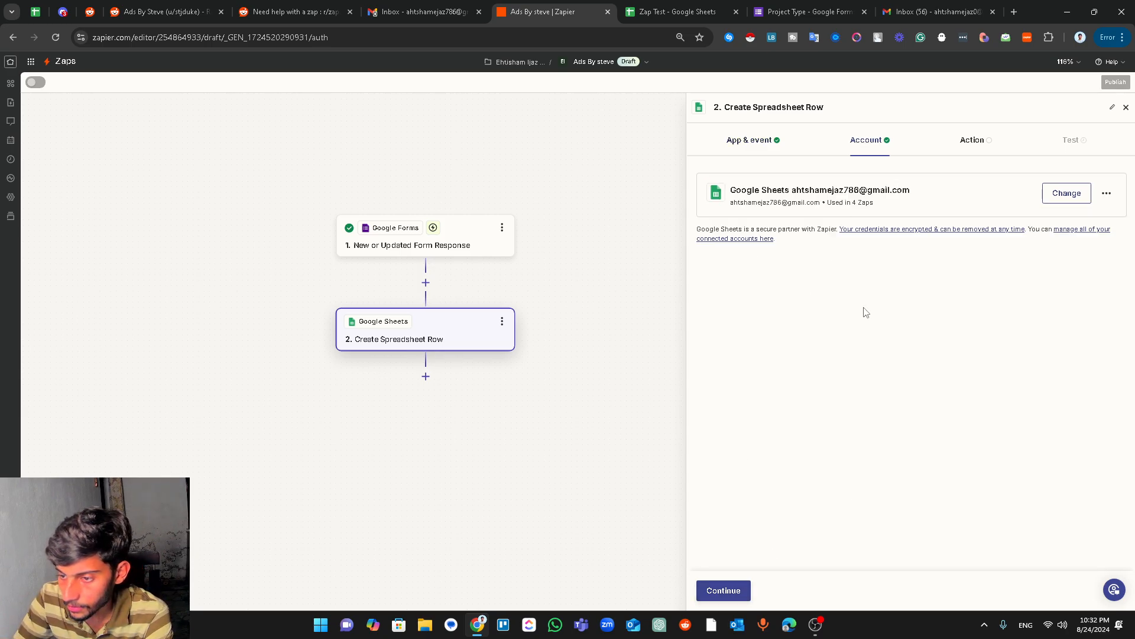
{"action": "left_click", "coordinate": [729, 589]}
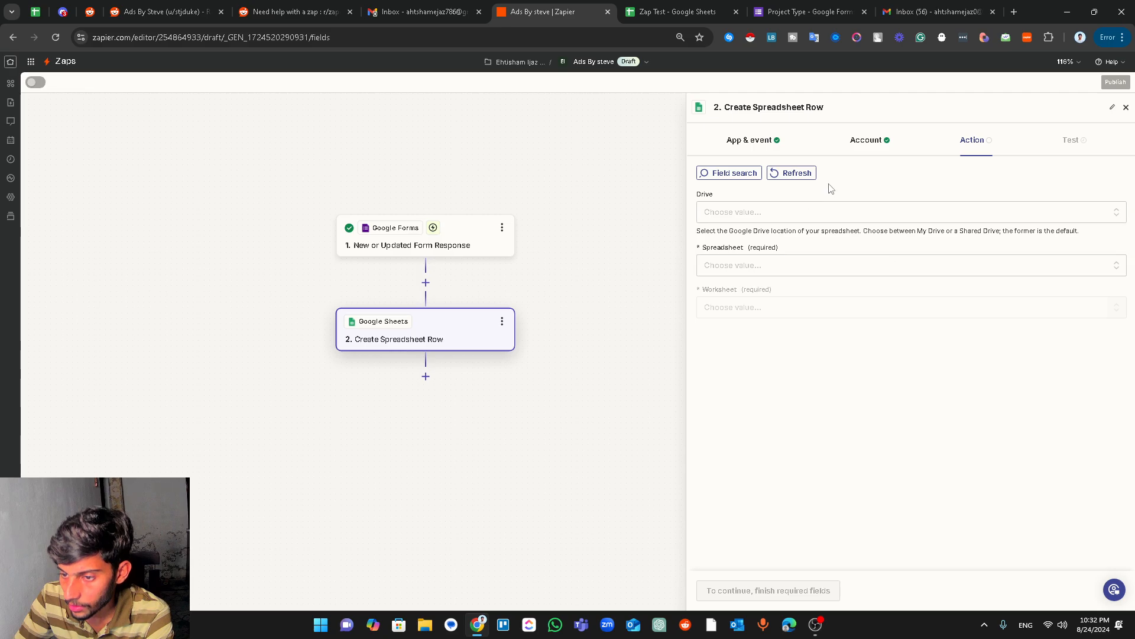
- Set Drive to My Google Drive, Spreadsheet to Zap Test, and Worksheet to Ads by Steve
{"action": "left_click", "coordinate": [748, 213]}
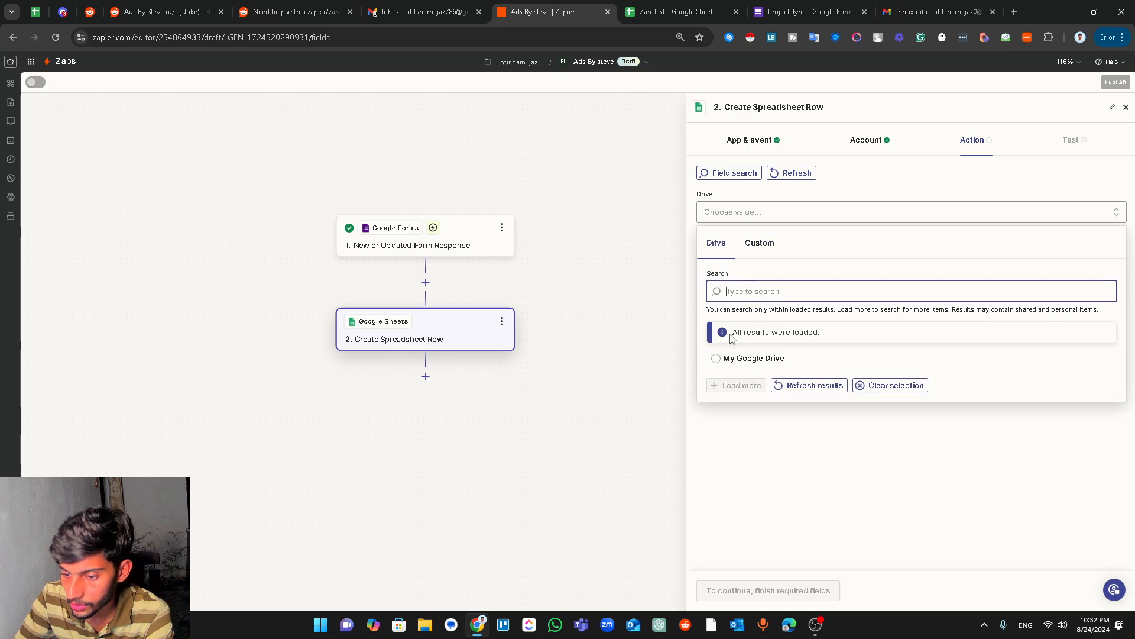
{"action": "left_click", "coordinate": [733, 358]}
{"action": "left_click", "coordinate": [750, 266]}
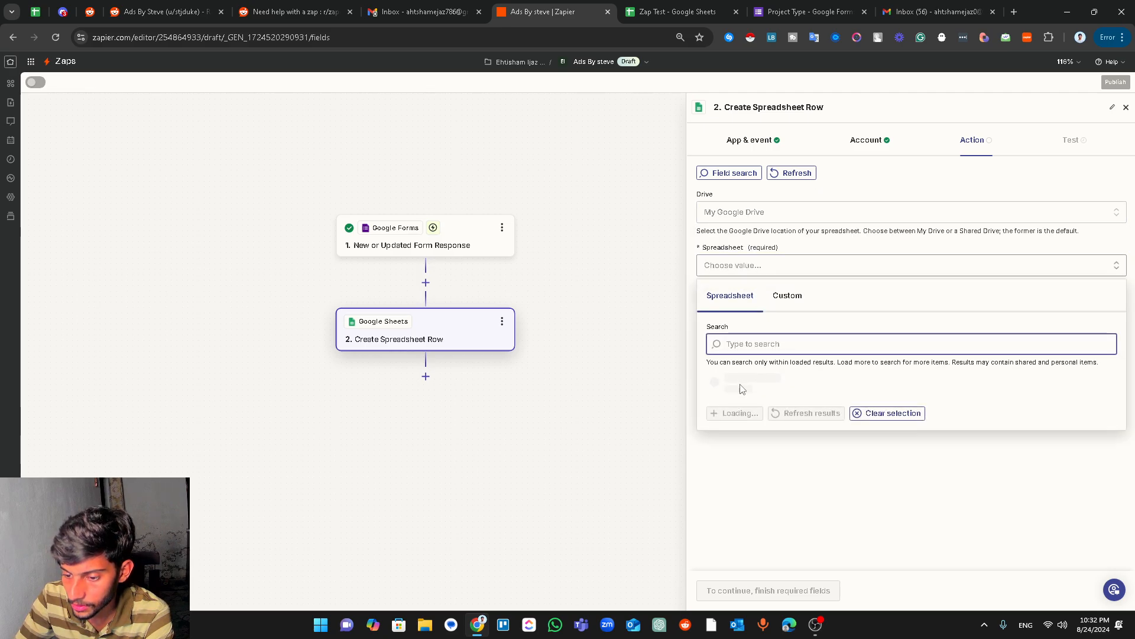
{"action": "left_click", "coordinate": [733, 410]}
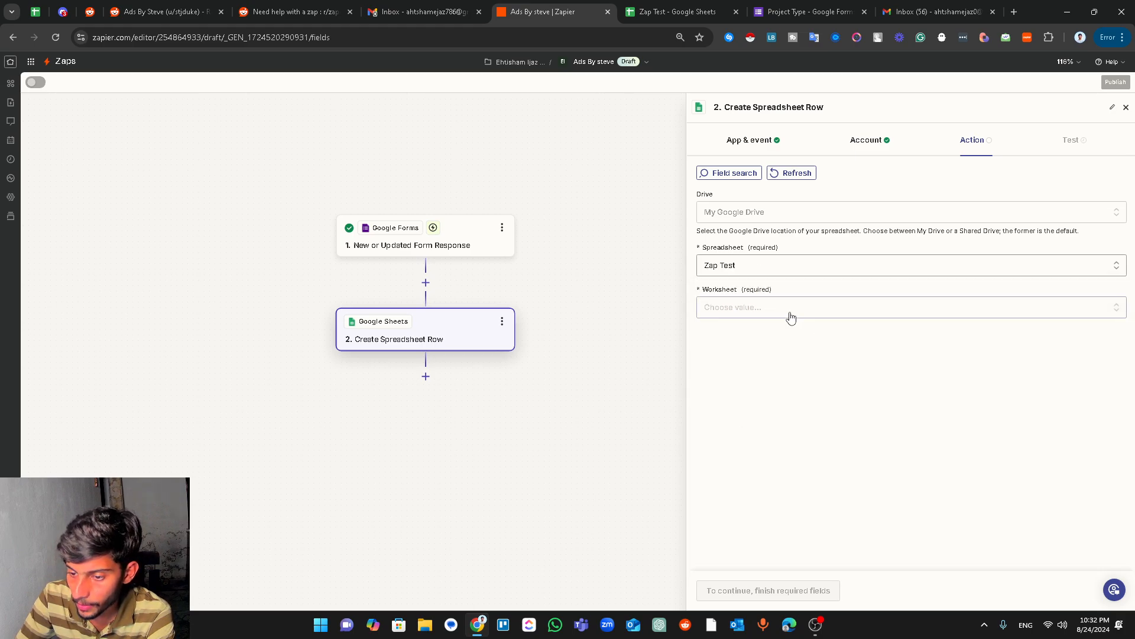
{"action": "left_click", "coordinate": [791, 313]}
{"action": "left_click", "coordinate": [718, 491]}
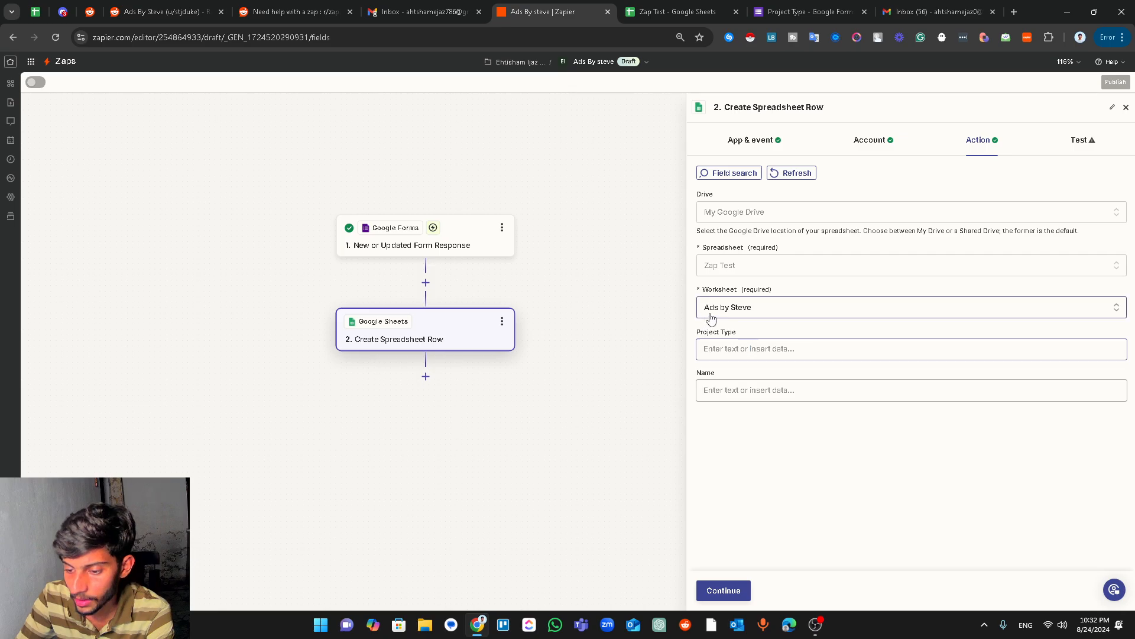
- Map the Project Type field to the form's Project Type answer
{"action": "left_click", "coordinate": [751, 349]}
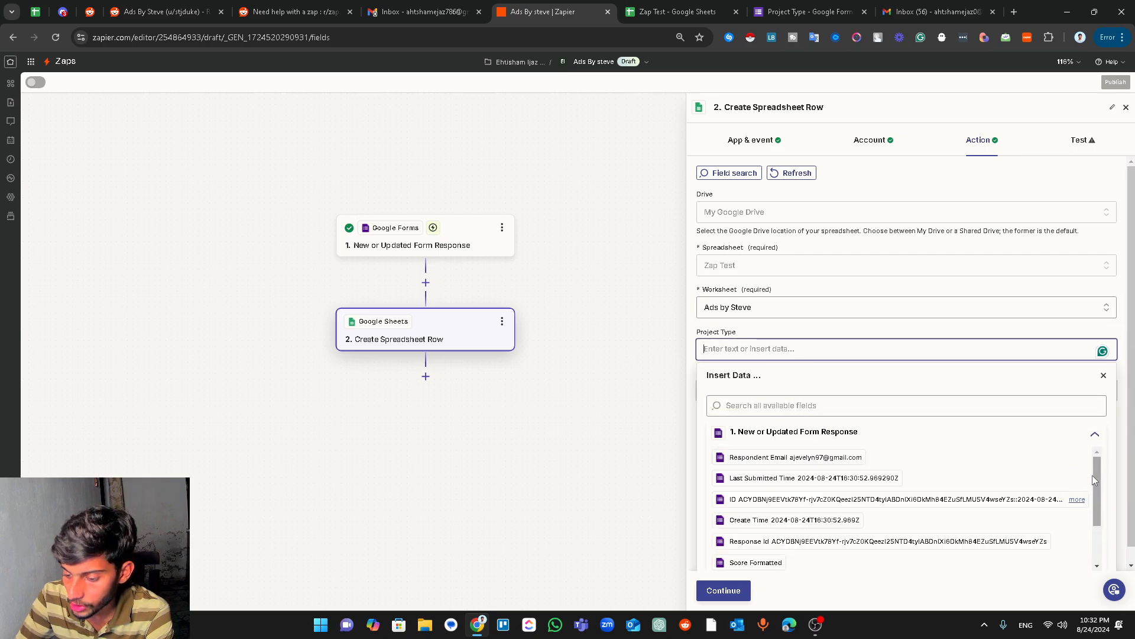
{"action": "left_click_drag", "start_coordinate": [1097, 475], "coordinate": [1098, 440]}
{"action": "left_click", "coordinate": [1095, 434]}
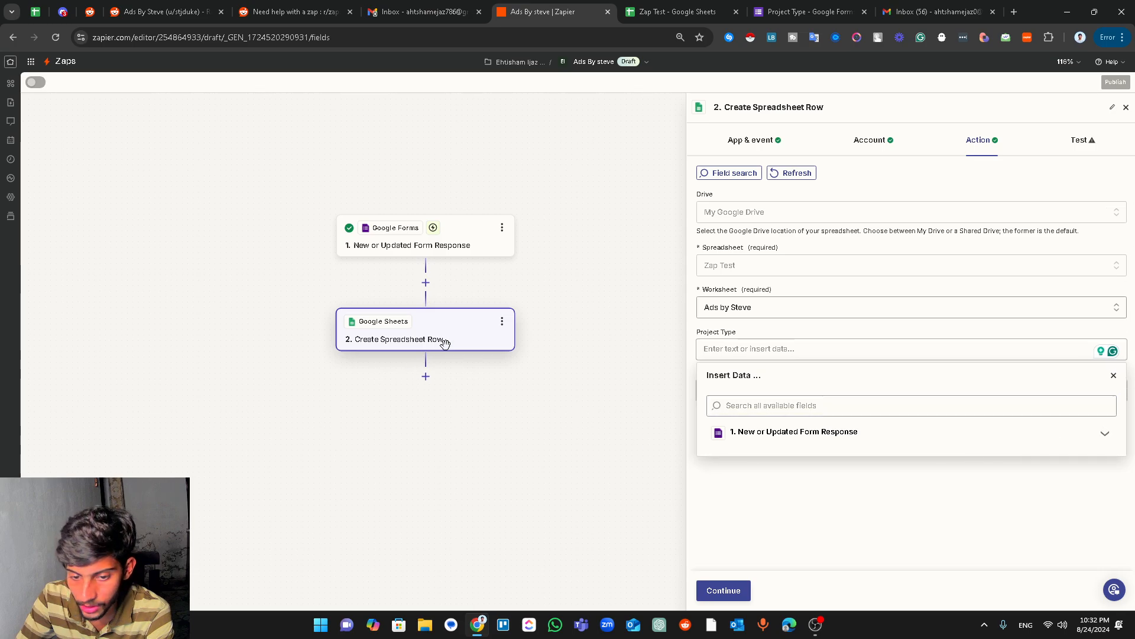
{"action": "left_click", "coordinate": [824, 441]}
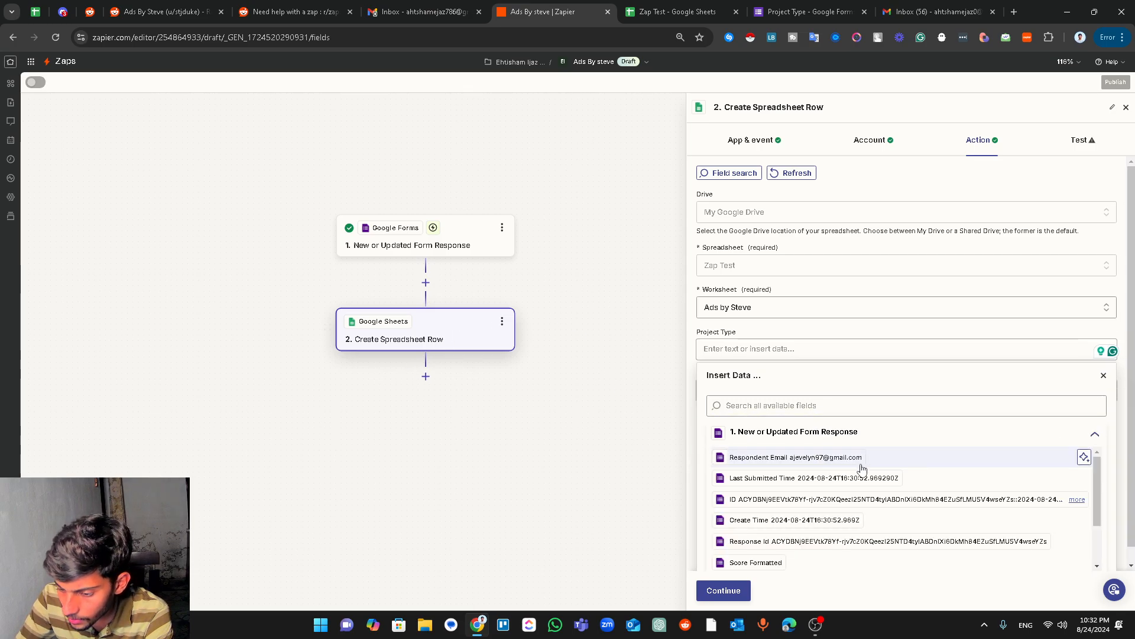
{"action": "scroll", "coordinate": [917, 474], "scroll_direction": "down", "scroll_amount": 3}
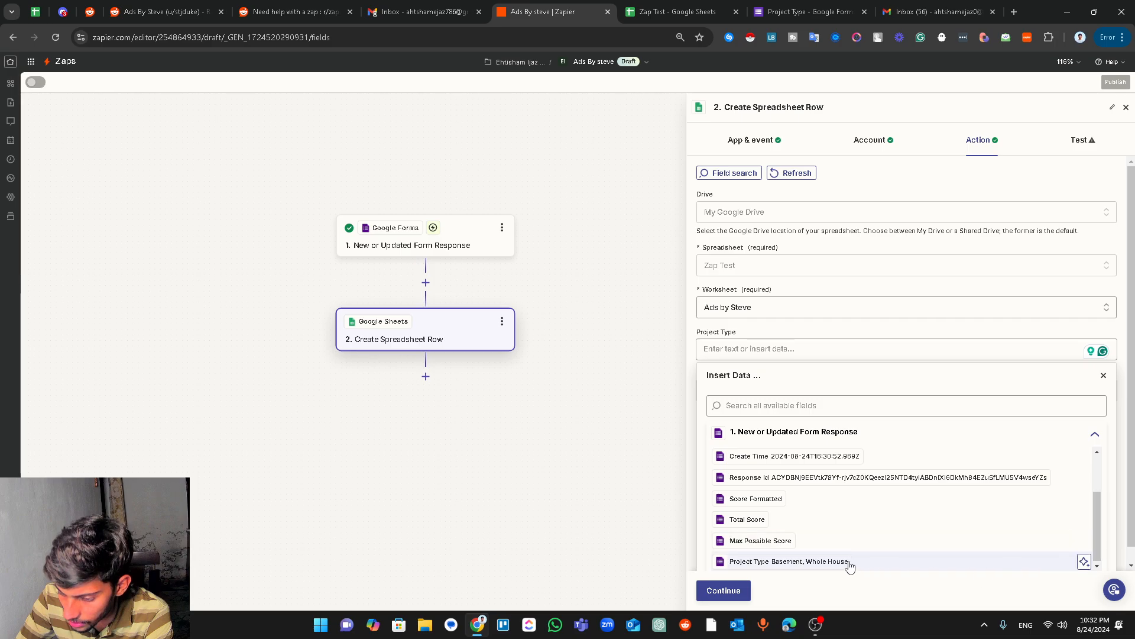
{"action": "left_click", "coordinate": [816, 562]}
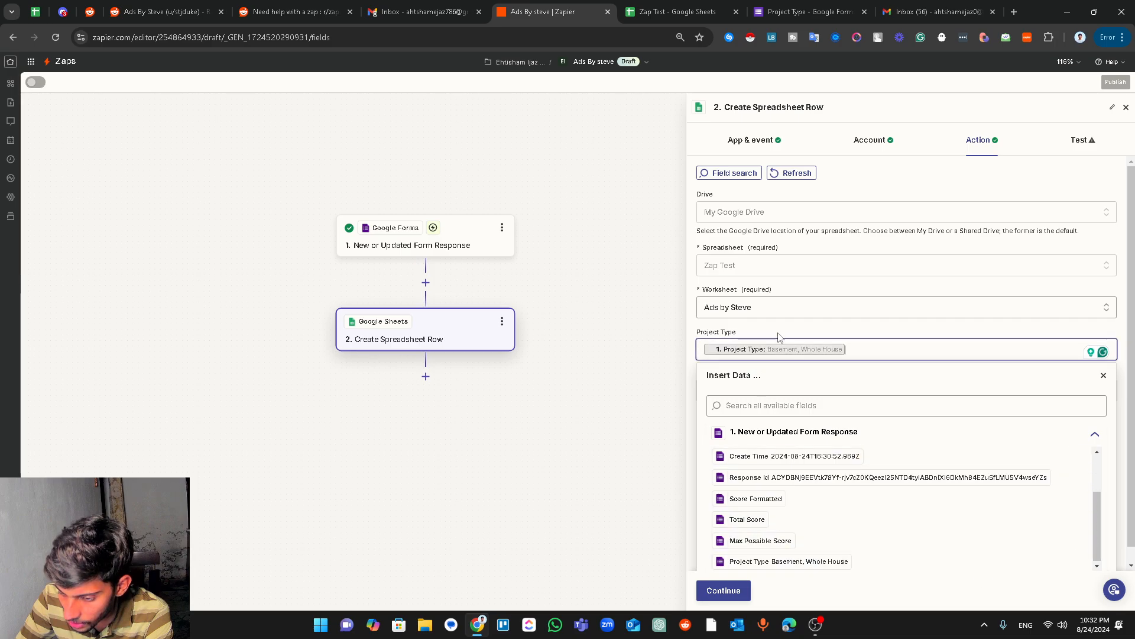
{"action": "left_click", "coordinate": [922, 336]}
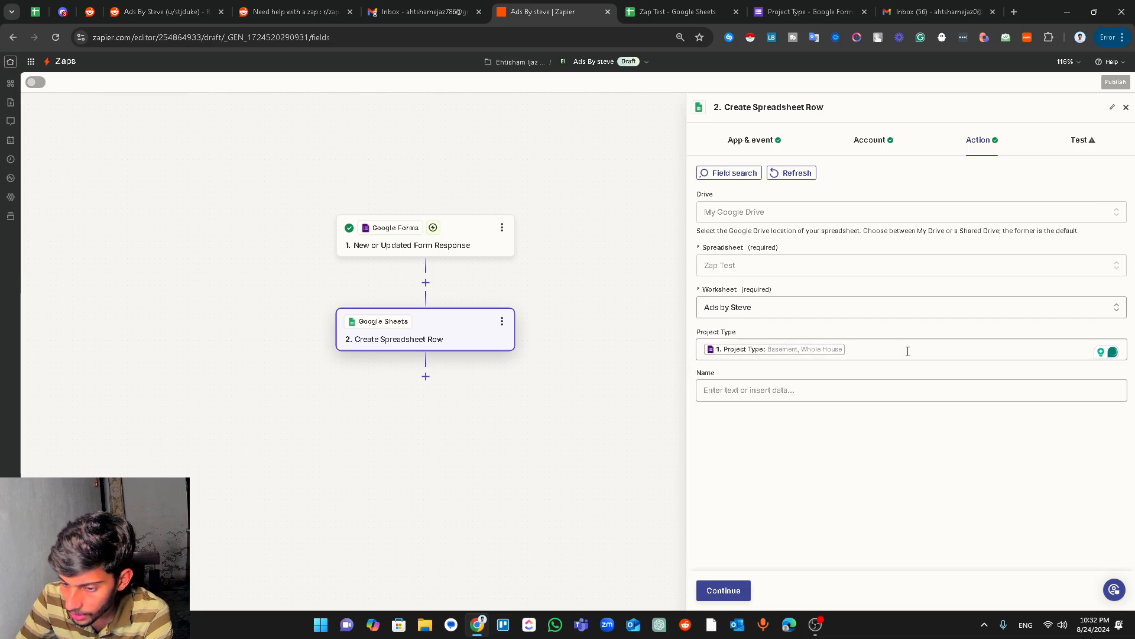
{"action": "left_click", "coordinate": [775, 388]}
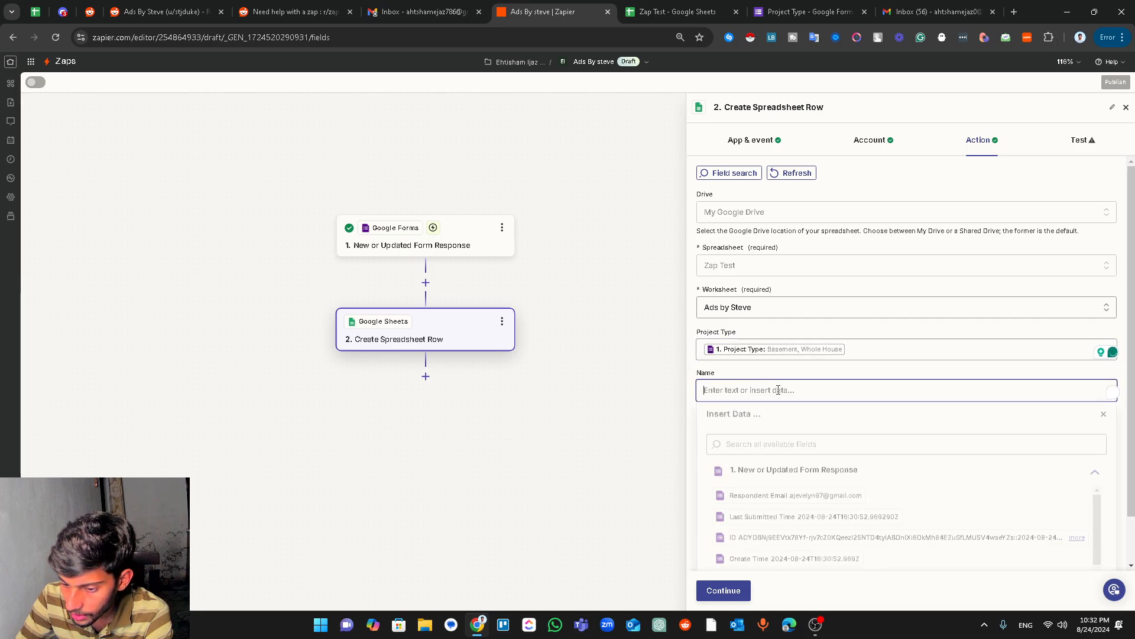
- Refresh the columns to Email and Project Type, and map Email to Respondent Email
{"action": "left_click", "coordinate": [793, 173]}
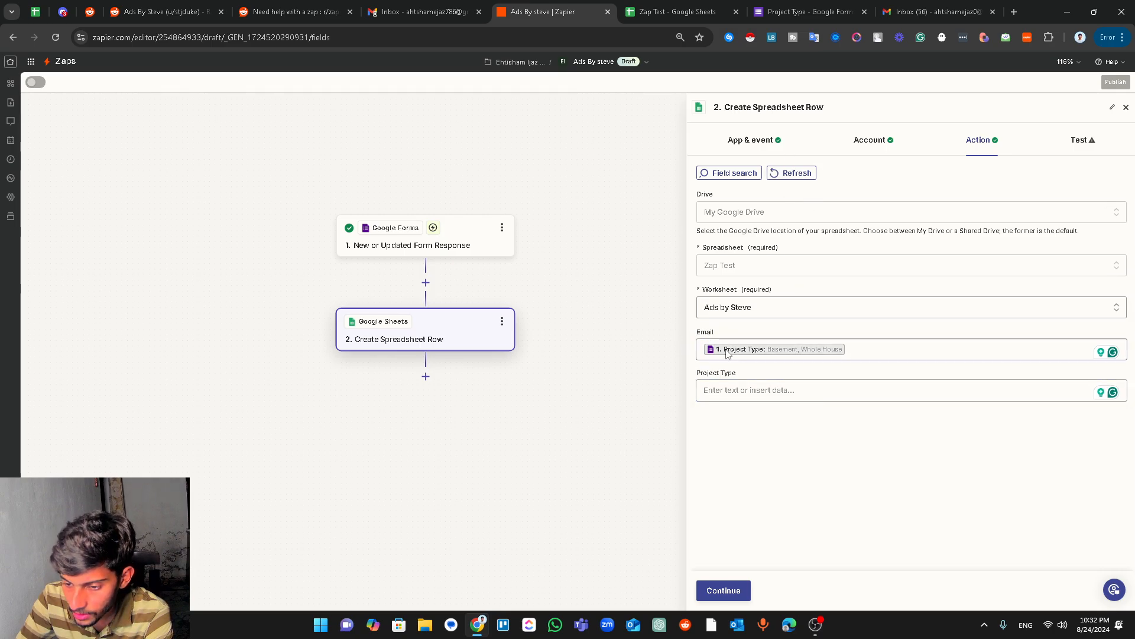
{"action": "left_click", "coordinate": [883, 353]}
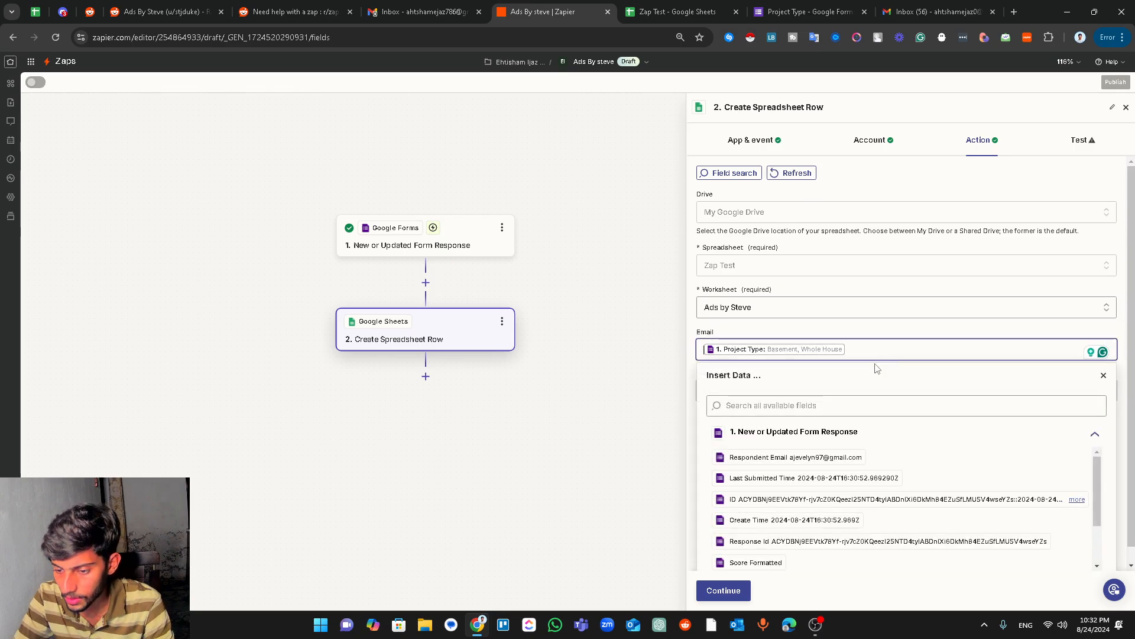
{"action": "key", "text": "BackSpace"}
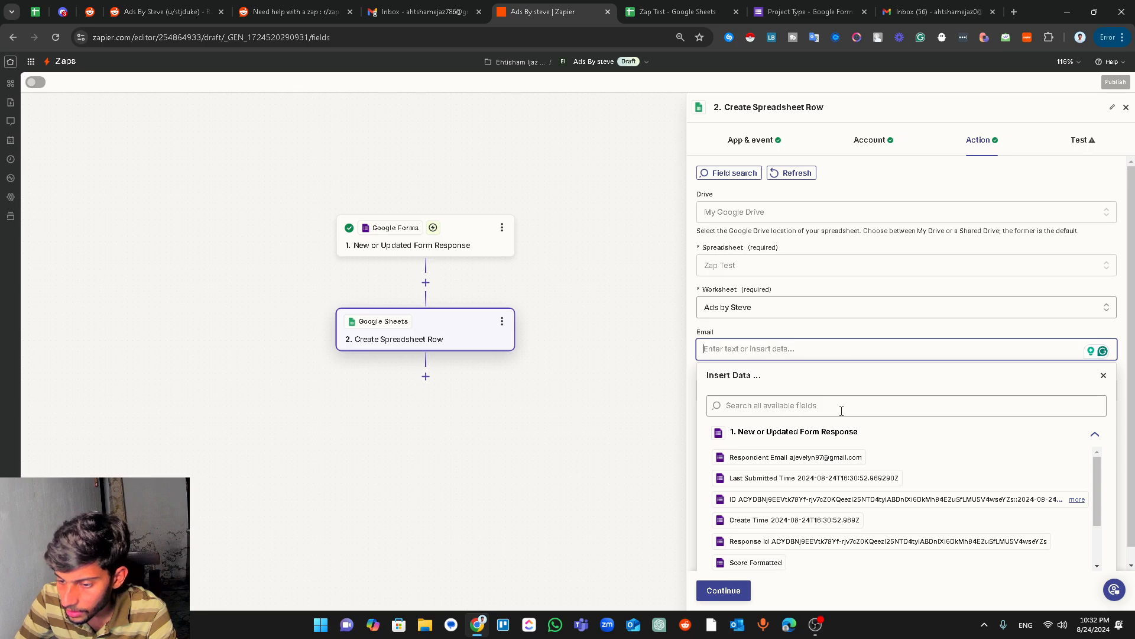
{"action": "left_click", "coordinate": [805, 461]}
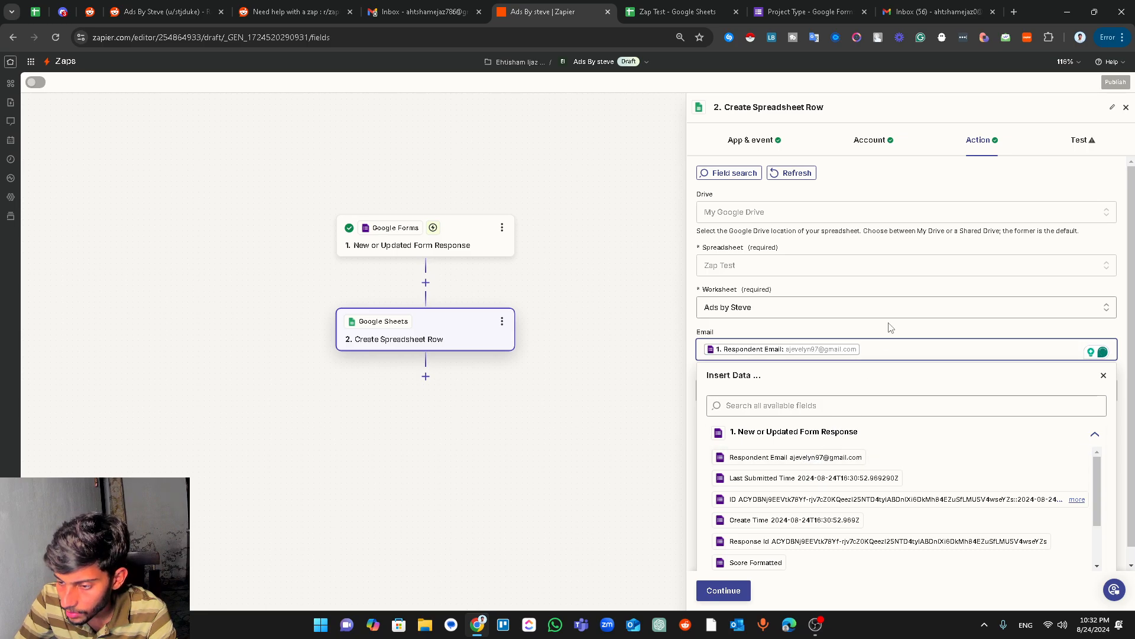
{"action": "left_click", "coordinate": [891, 327]}
{"action": "left_click", "coordinate": [769, 392]}
{"action": "scroll", "coordinate": [775, 536], "scroll_direction": "down", "scroll_amount": 5}
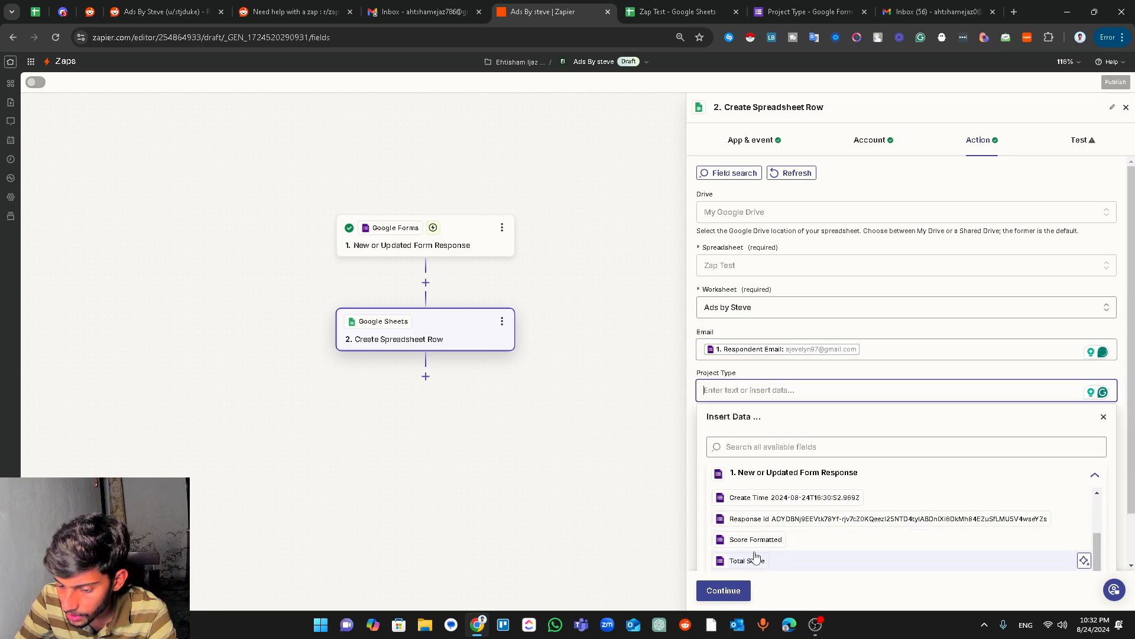
- Insert the form's Project Type answer into the Project Type column and send a test row to Zap Test
{"action": "left_click", "coordinate": [772, 545]}
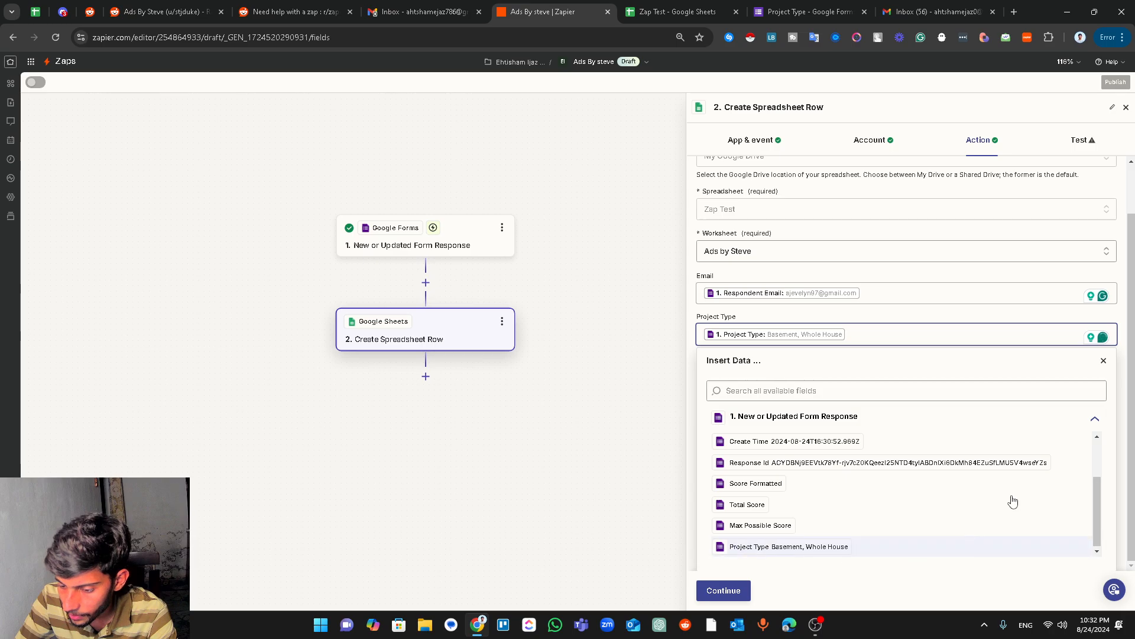
{"action": "left_click", "coordinate": [1104, 364]}
{"action": "left_click", "coordinate": [723, 591]}
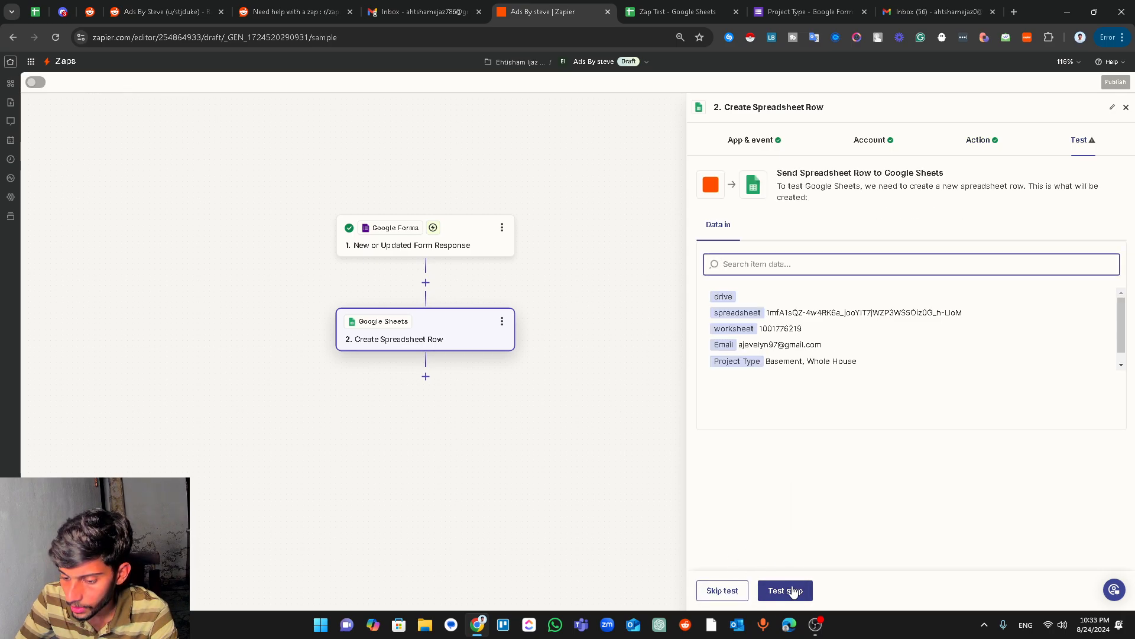
{"action": "left_click", "coordinate": [795, 589]}
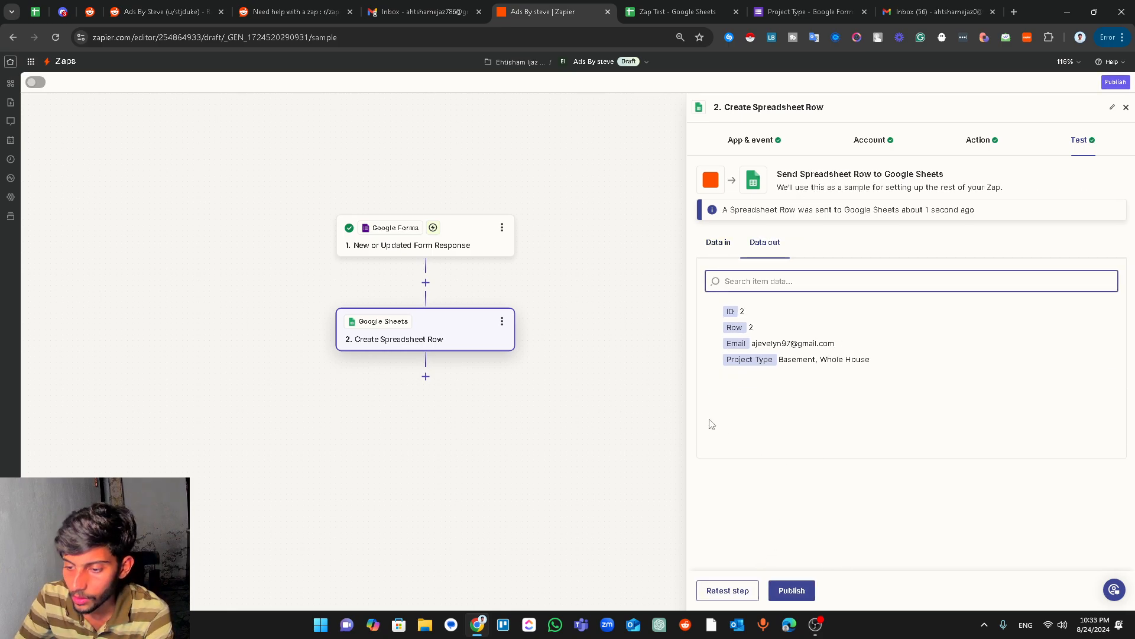
{"action": "left_click", "coordinate": [674, 11]}
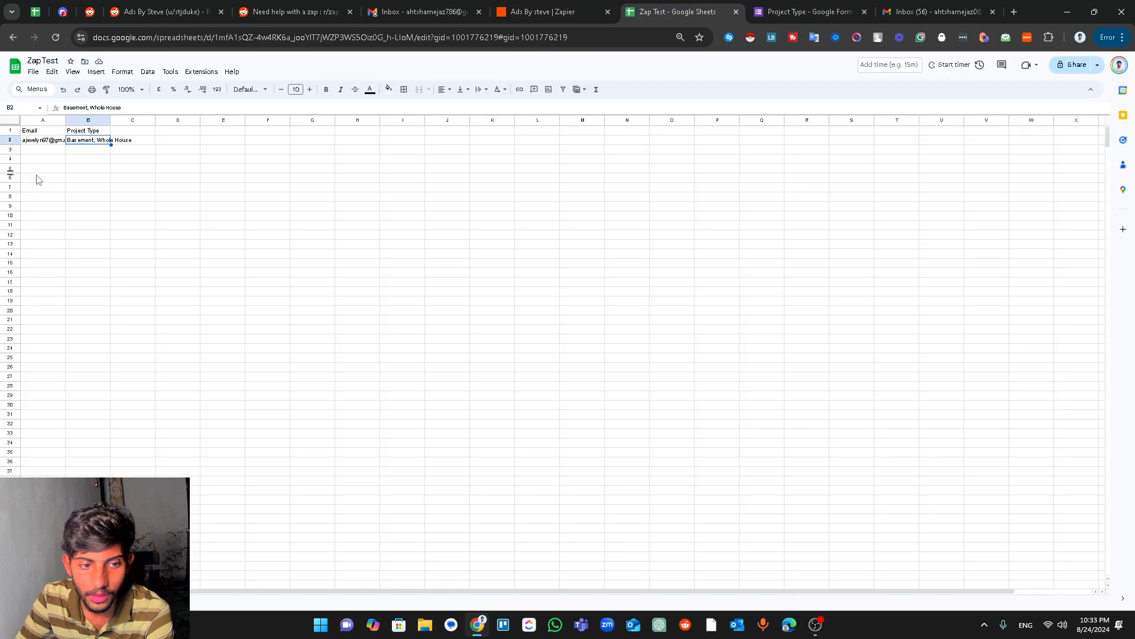
- Auto-fit column B so 'Basement, Whole House' shows fully, then return to Zapier
{"action": "left_click", "coordinate": [80, 161]}
{"action": "left_click", "coordinate": [48, 142]}
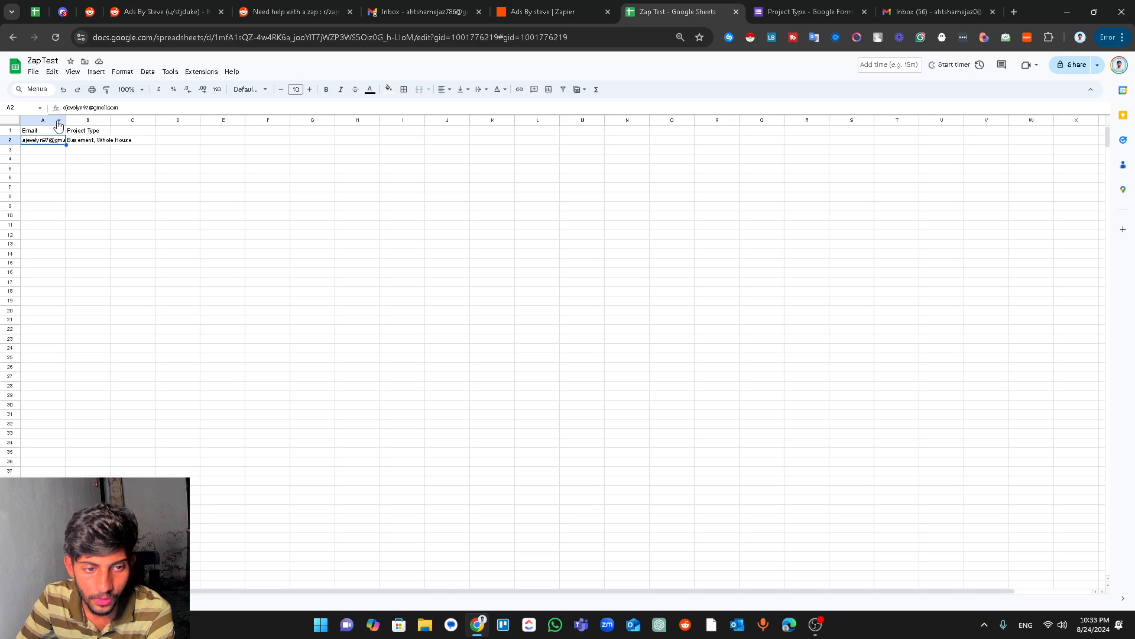
{"action": "left_click", "coordinate": [104, 121]}
{"action": "double_click", "coordinate": [111, 121]}
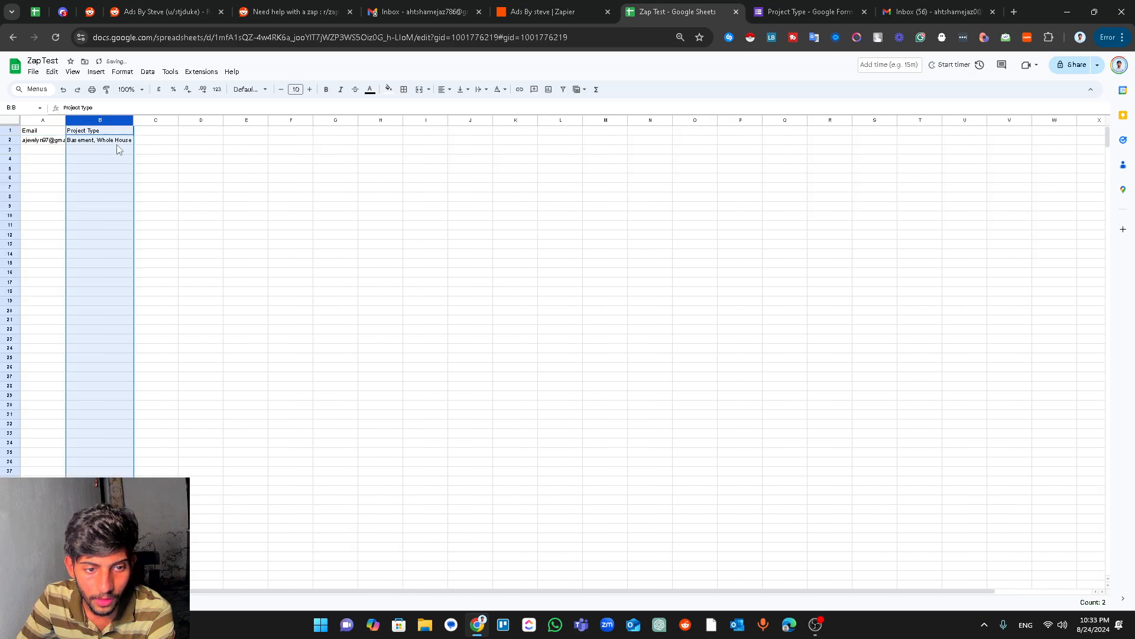
{"action": "left_click", "coordinate": [103, 149]}
{"action": "left_click", "coordinate": [103, 140]}
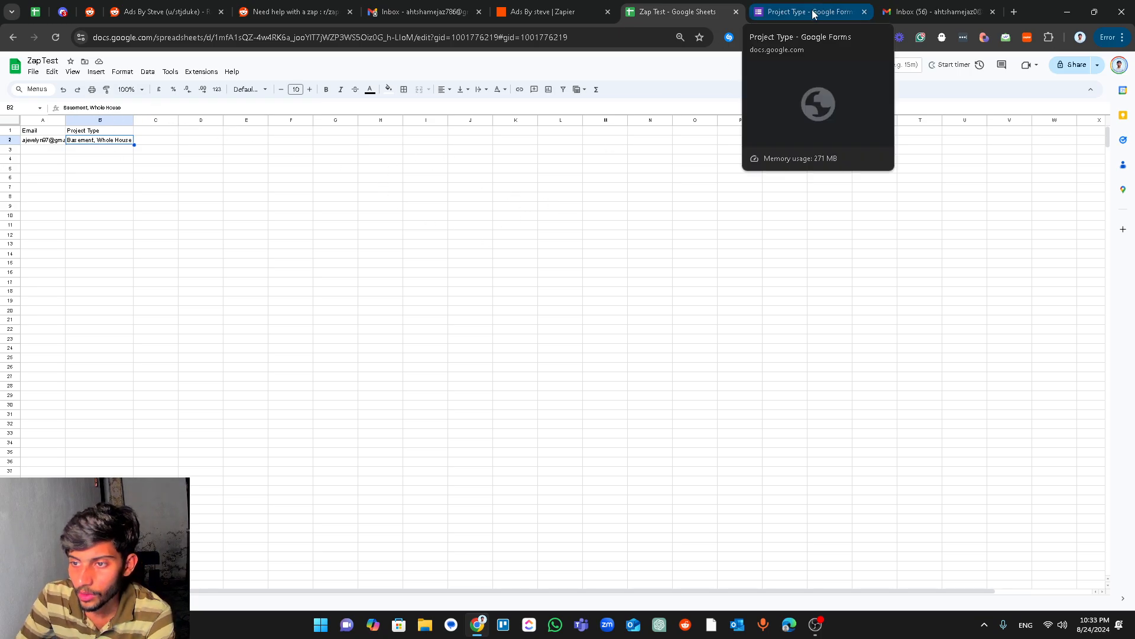
{"action": "left_click", "coordinate": [550, 12]}
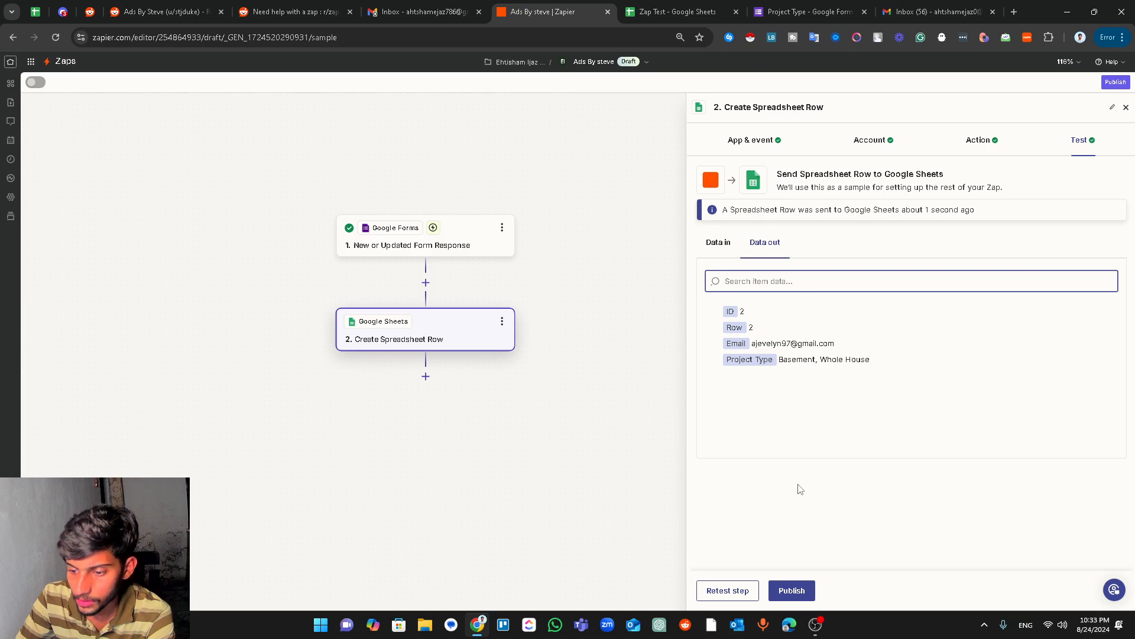
- Add a third step using Gmail and set its event to Send Email
{"action": "left_click", "coordinate": [426, 377]}
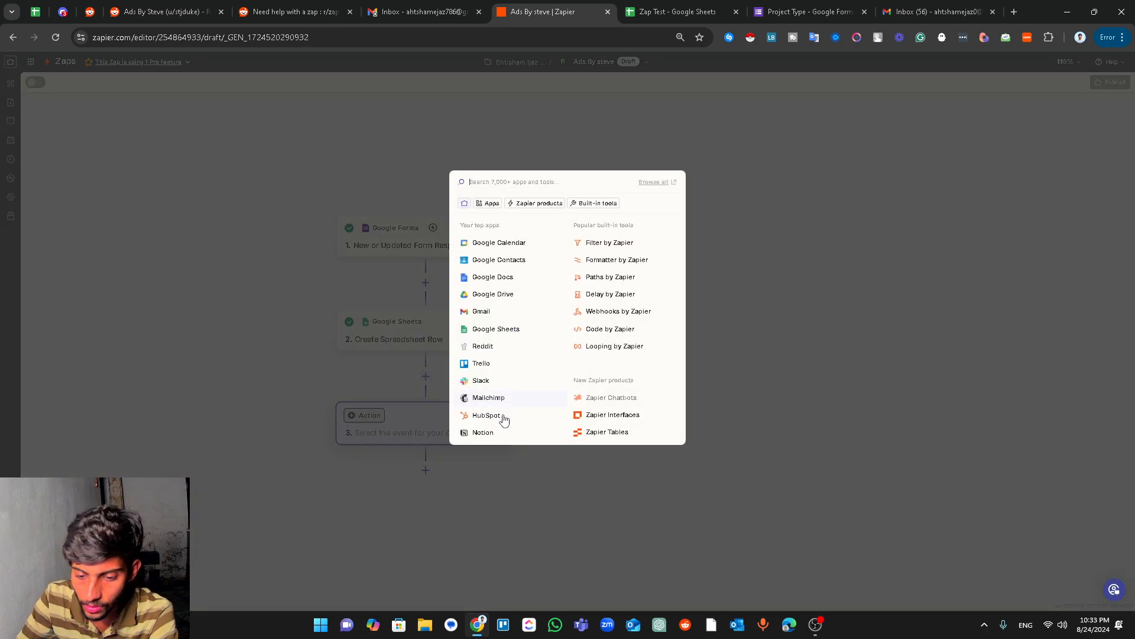
{"action": "left_click", "coordinate": [510, 312]}
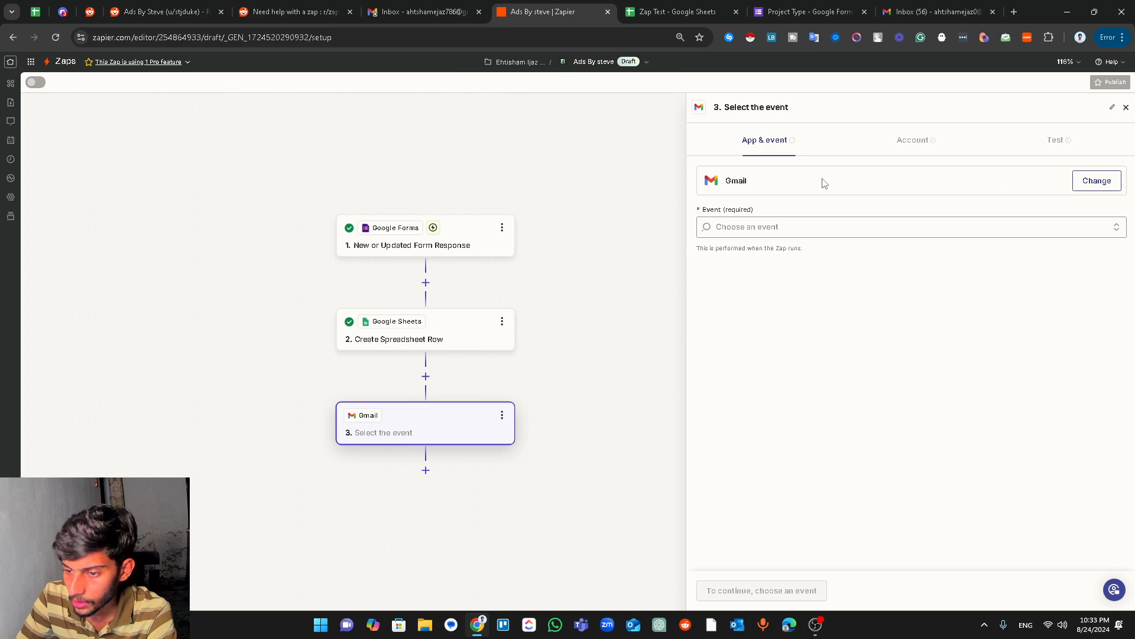
{"action": "left_click", "coordinate": [1096, 181]}
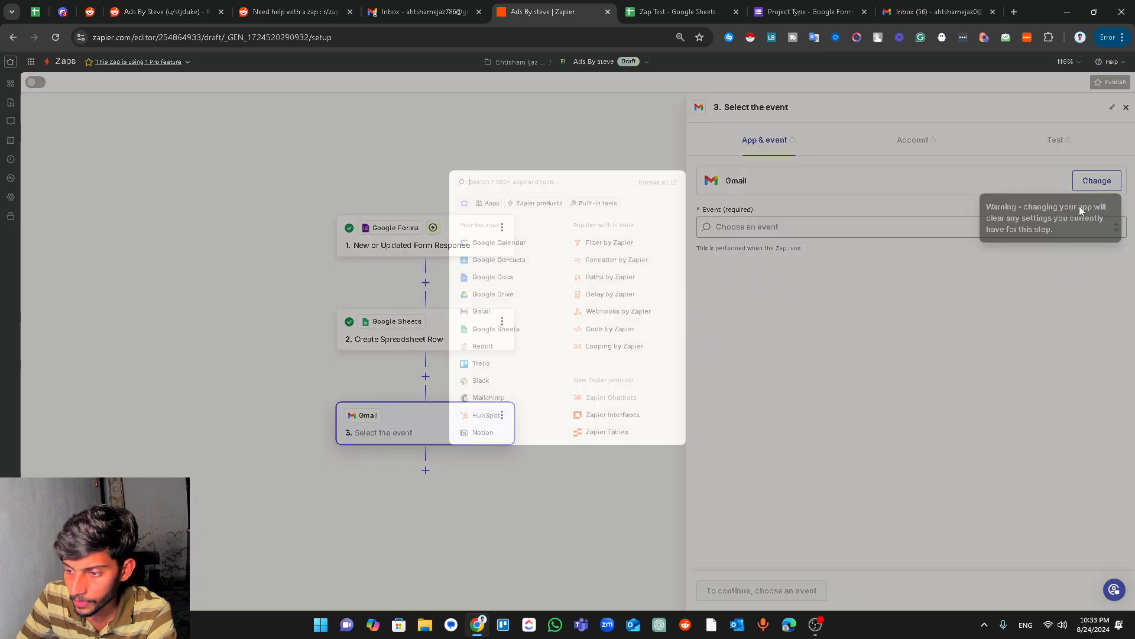
{"action": "left_click", "coordinate": [889, 314]}
{"action": "left_click", "coordinate": [822, 228]}
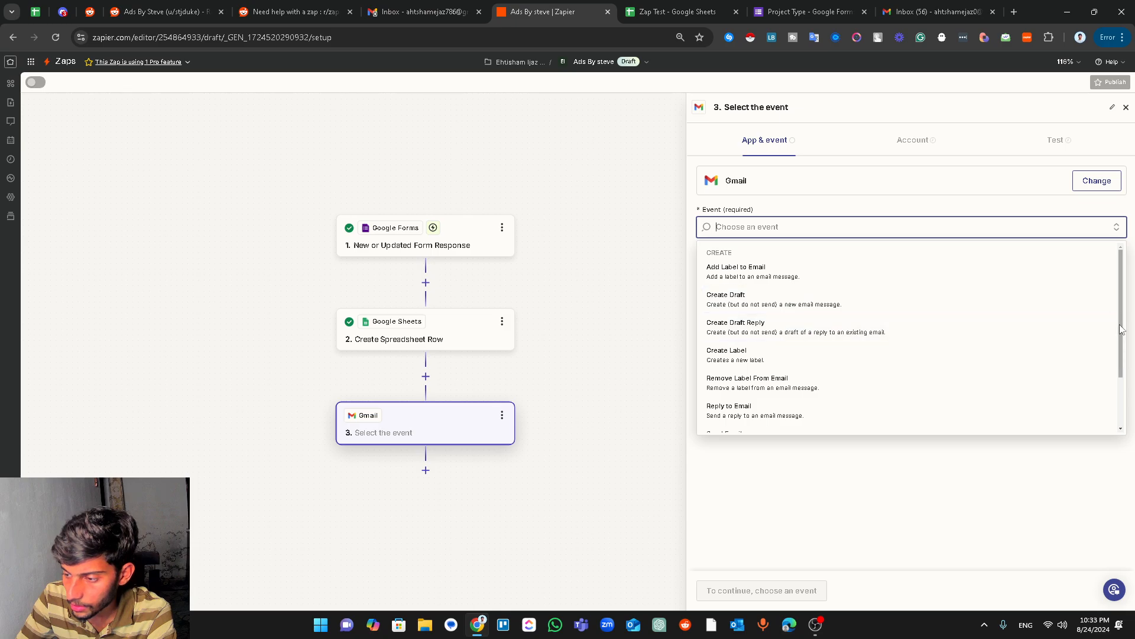
{"action": "scroll", "coordinate": [1124, 356], "scroll_direction": "down", "scroll_amount": 1}
{"action": "scroll", "coordinate": [1123, 356], "scroll_direction": "down", "scroll_amount": 1}
{"action": "left_click", "coordinate": [768, 378]}
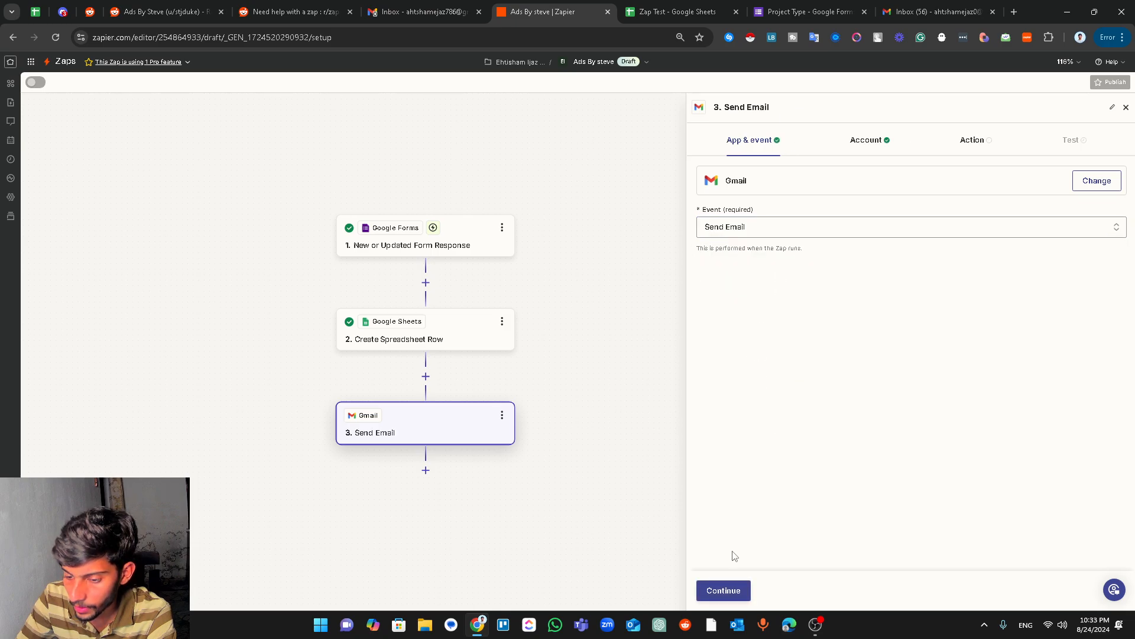
- Continue to the email fields and enter the recipient's email address in To
{"action": "left_click", "coordinate": [732, 592]}
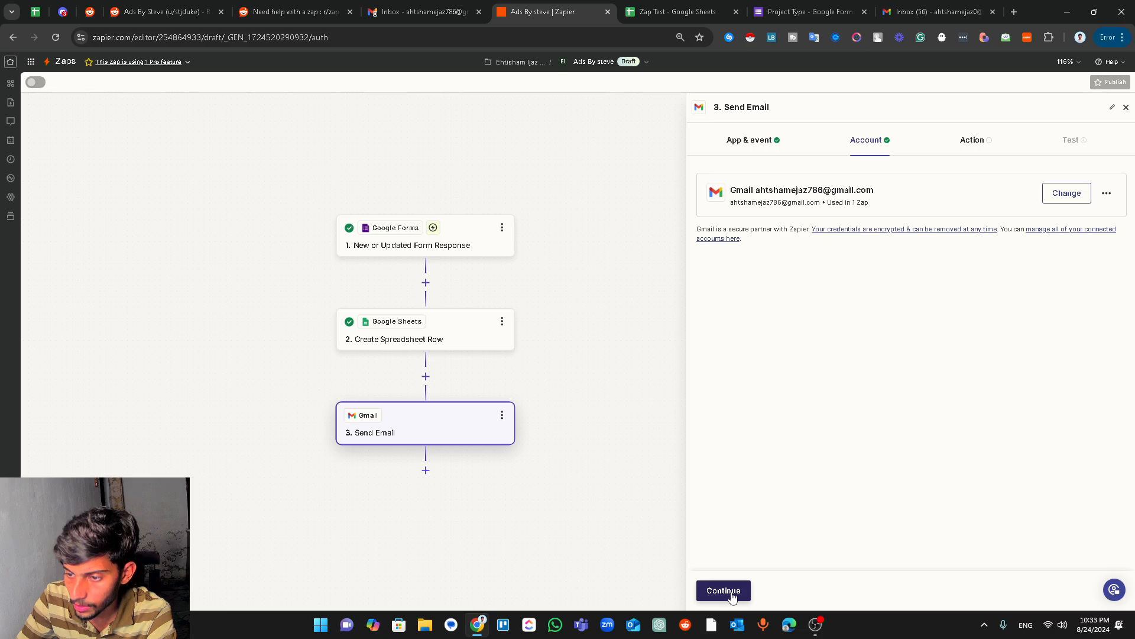
{"action": "left_click", "coordinate": [732, 594]}
{"action": "left_click", "coordinate": [767, 213]}
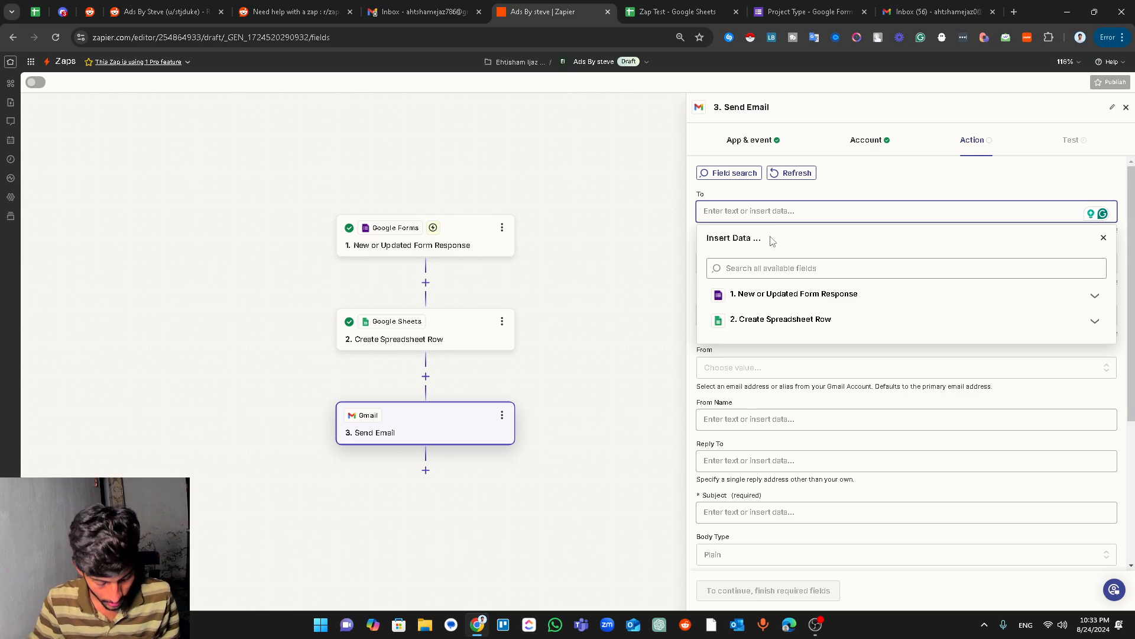
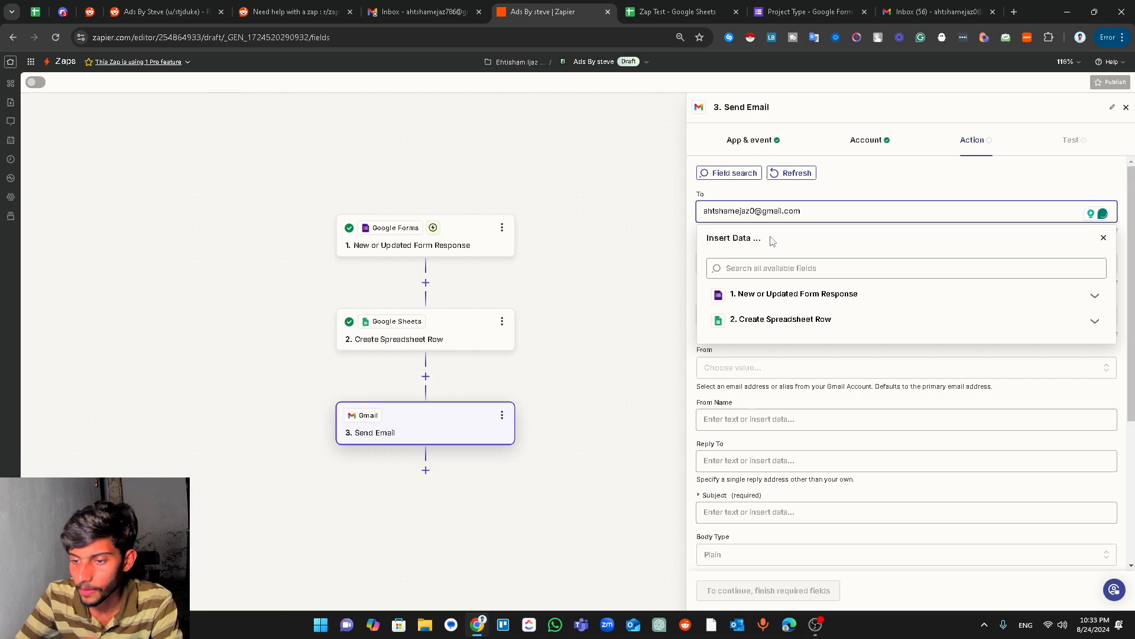
{"action": "left_click", "coordinate": [849, 190]}
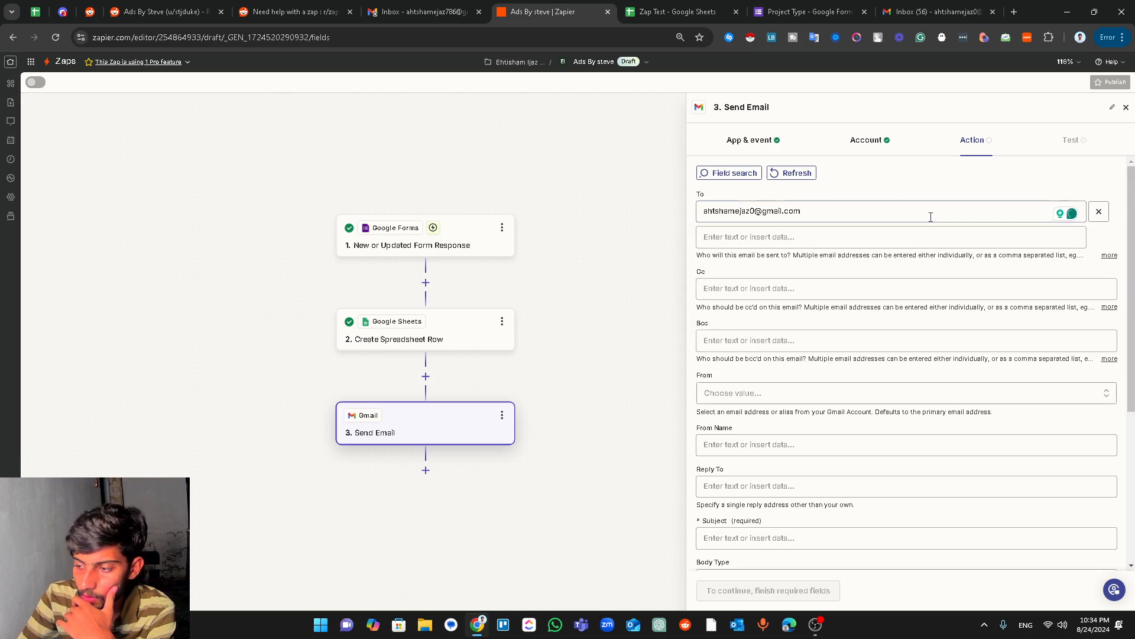
{"action": "left_click_drag", "start_coordinate": [1132, 291], "coordinate": [1134, 353]}
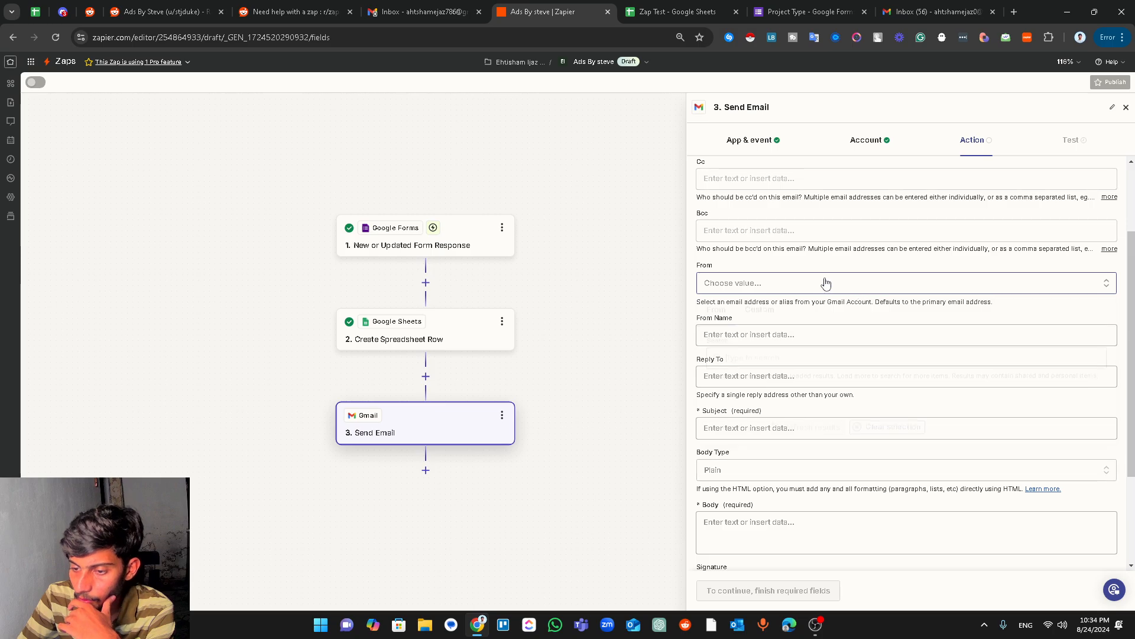
- Choose the connected Gmail account as the From address
{"action": "left_click", "coordinate": [892, 282]}
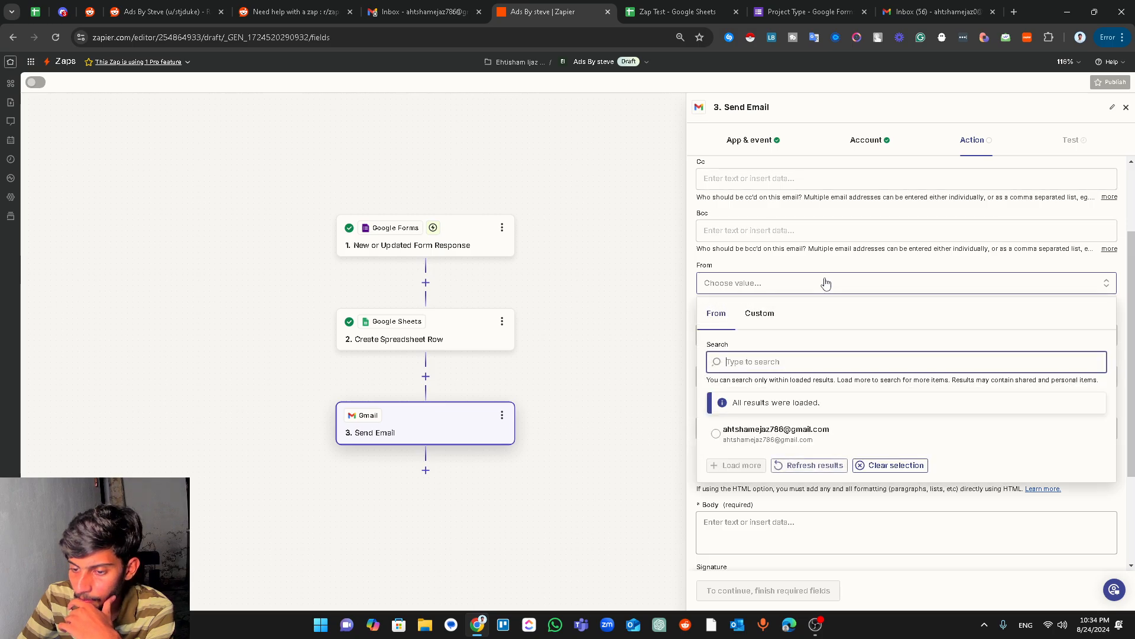
{"action": "left_click", "coordinate": [717, 436]}
{"action": "scroll", "coordinate": [774, 381], "scroll_direction": "down", "scroll_amount": 2}
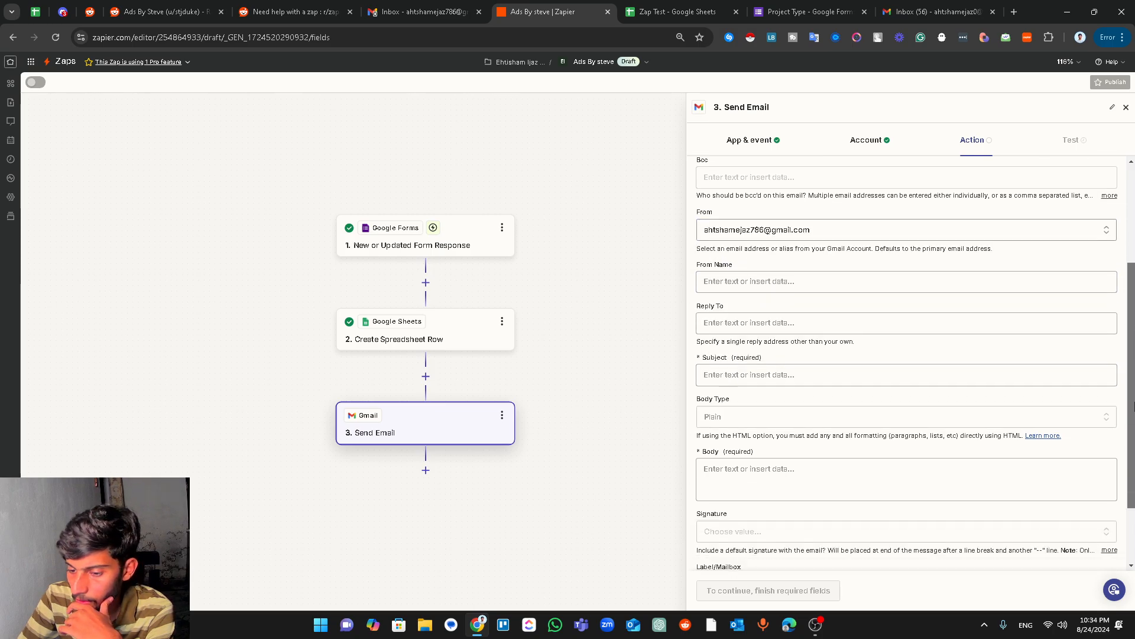
- Set the email subject to 'Project Type -' plus the Email value from the Create Spreadsheet Row step
{"action": "left_click", "coordinate": [769, 316]}
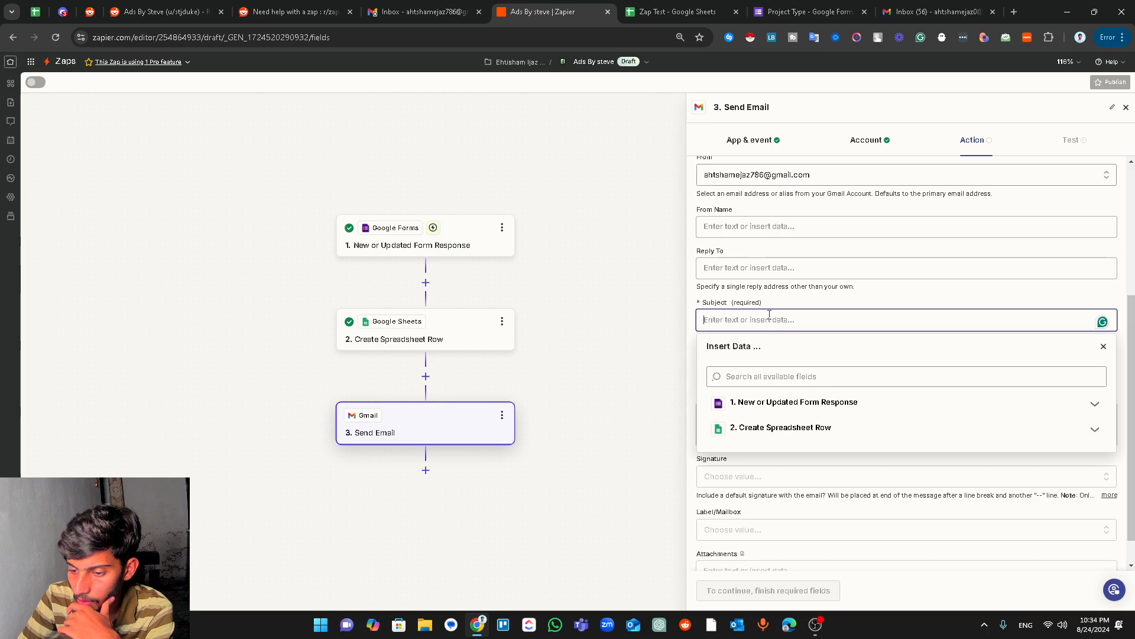
{"action": "type", "text": "Project Ty"}
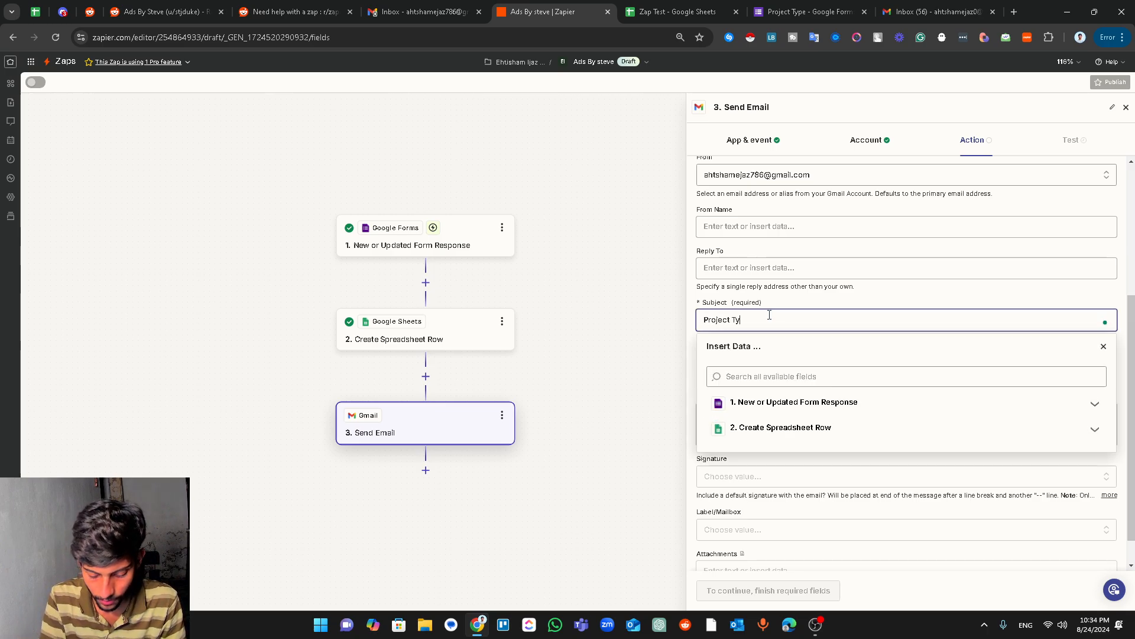
{"action": "type", "text": "pefrom"}
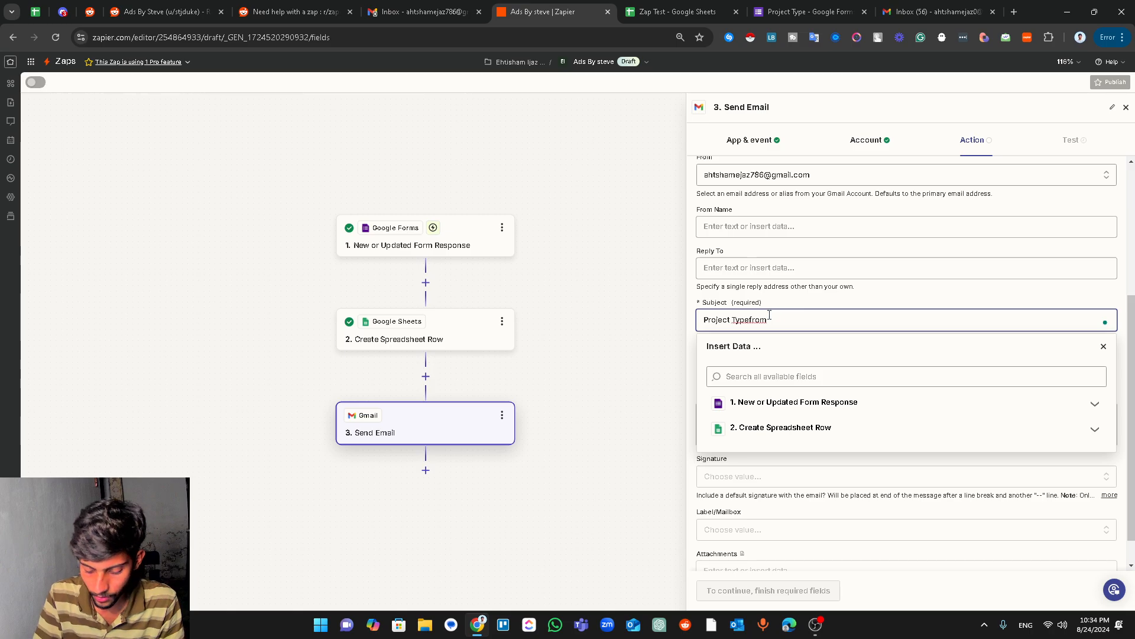
{"action": "key", "text": "BackSpace"}
{"action": "key", "text": "BackSpace"}
{"action": "key", "text": "BackSpace"}
{"action": "key", "text": "BackSpace"}
{"action": "key", "text": "BackSpace"}
{"action": "key", "text": "BackSpace"}
{"action": "key", "text": "BackSpace"}
{"action": "key", "text": "BackSpace"}
{"action": "key", "text": "BackSpace"}
{"action": "key", "text": "BackSpace"}
{"action": "key", "text": "BackSpace"}
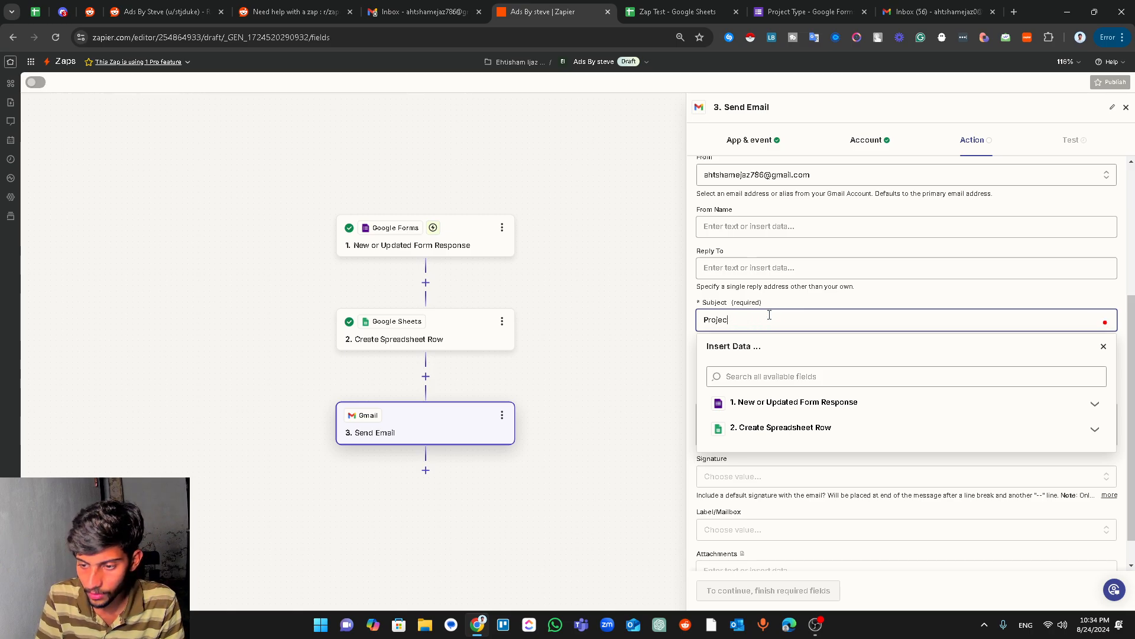
{"action": "key", "text": "BackSpace"}
{"action": "key", "text": "BackSpace"}
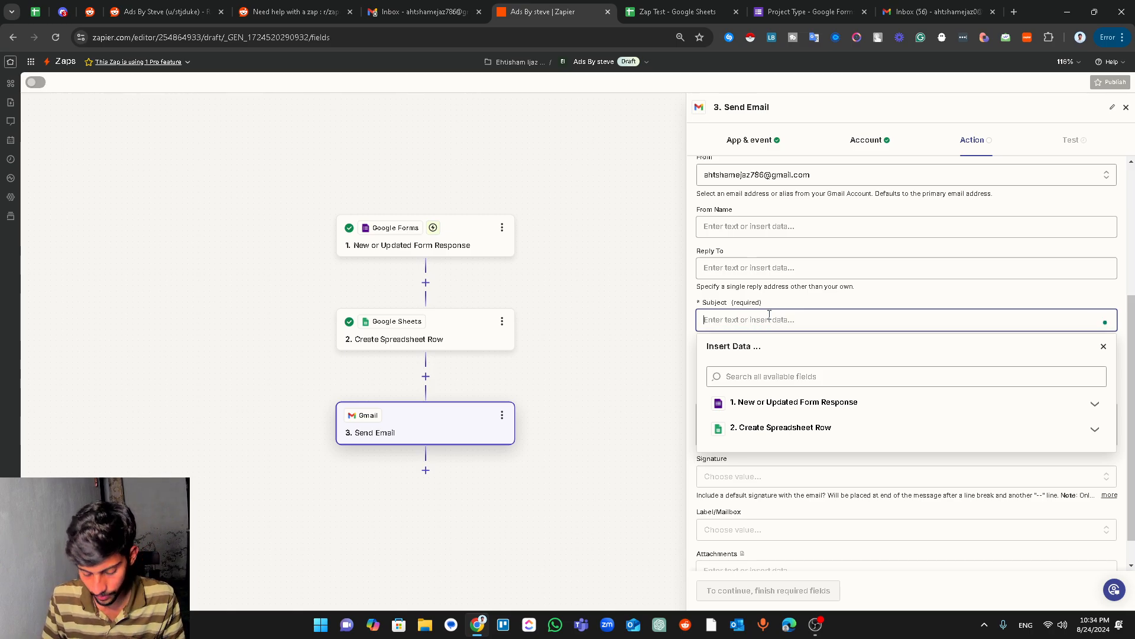
{"action": "type", "text": "Project Type -"}
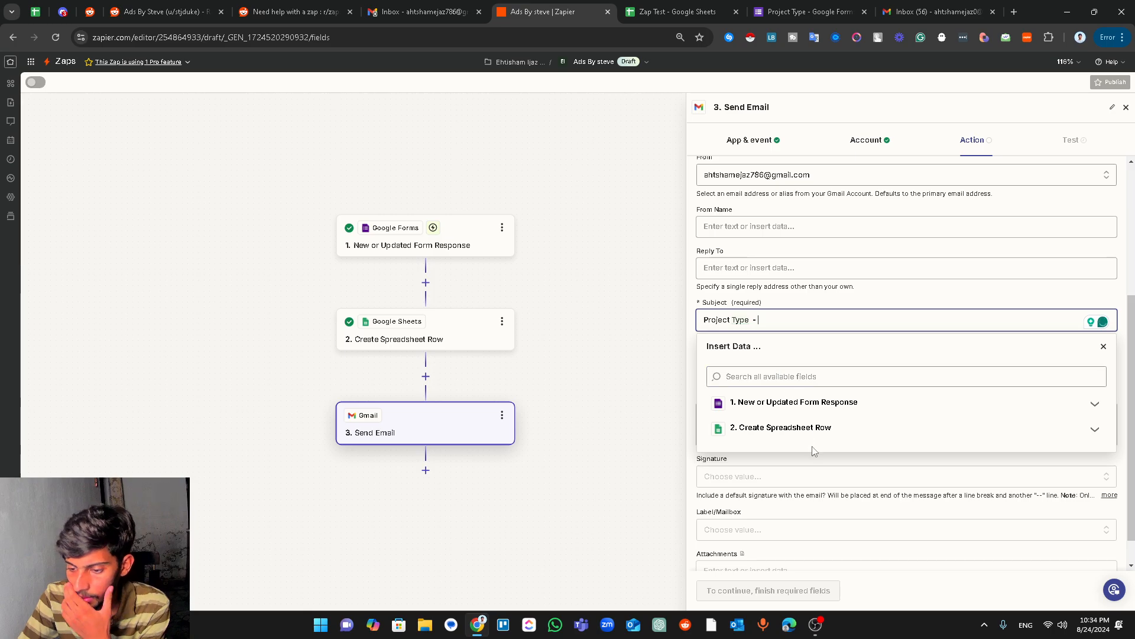
{"action": "left_click", "coordinate": [796, 402]}
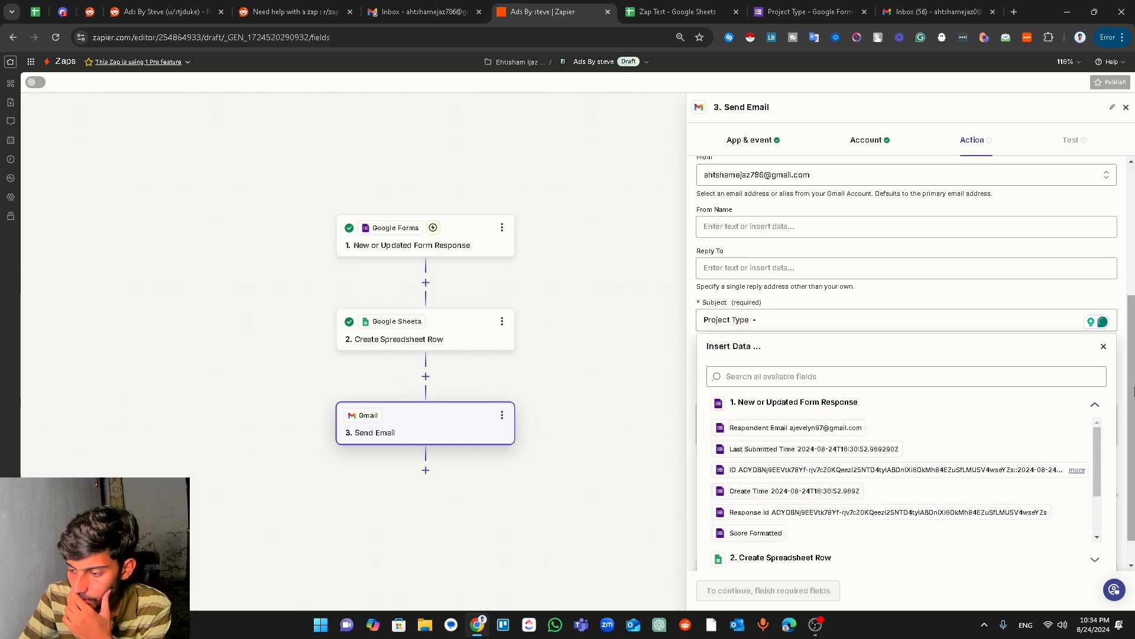
{"action": "left_click", "coordinate": [1093, 370]}
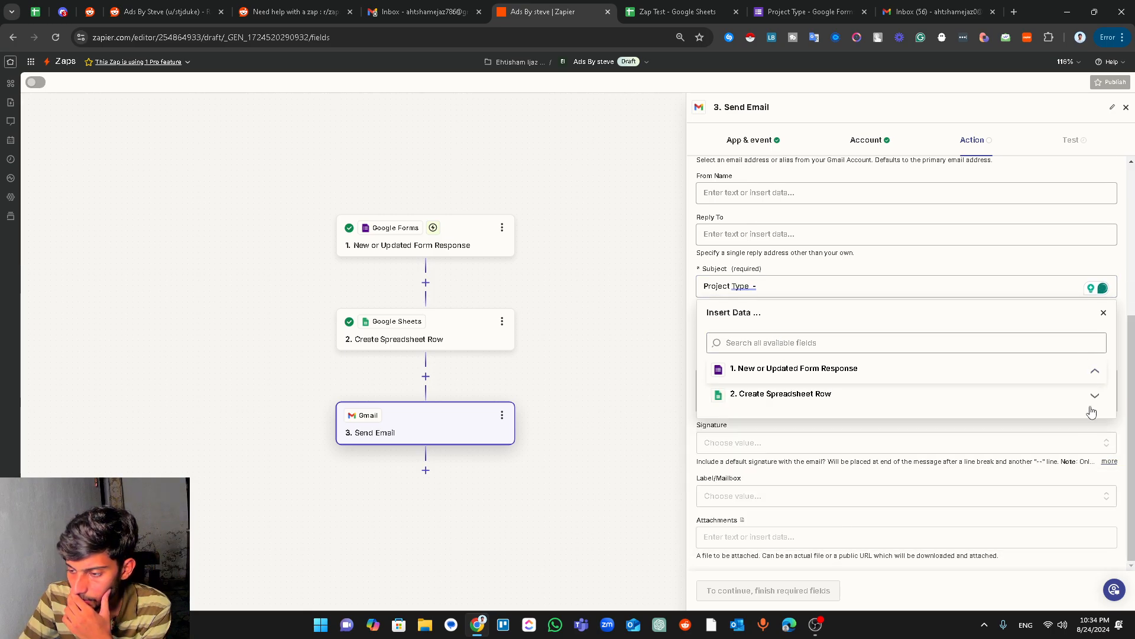
{"action": "left_click", "coordinate": [1091, 395]}
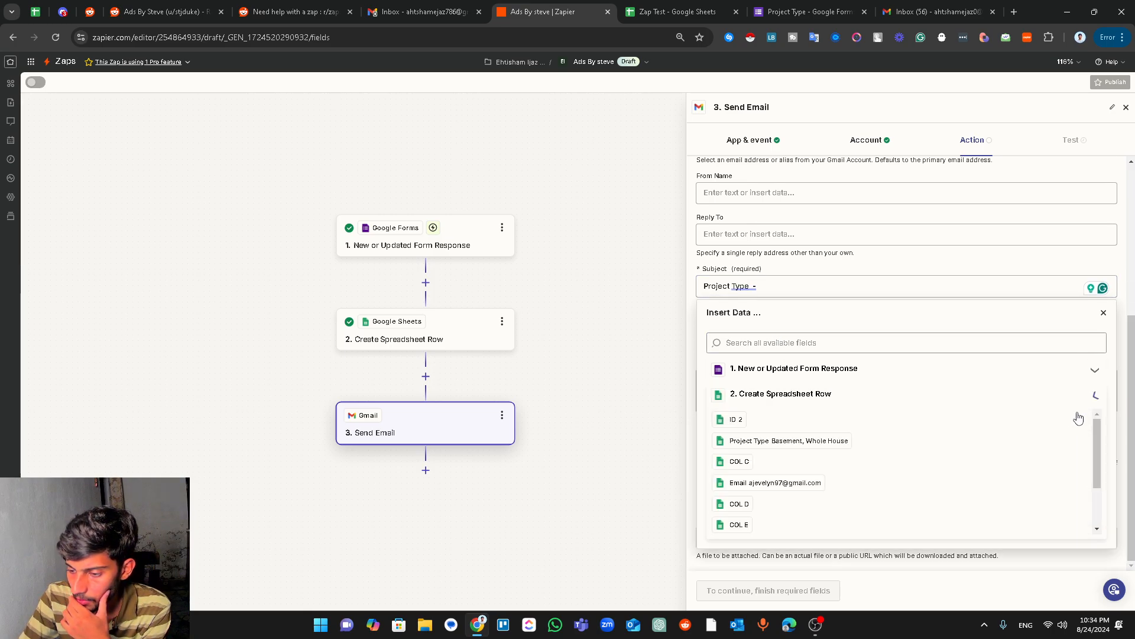
{"action": "left_click", "coordinate": [790, 483]}
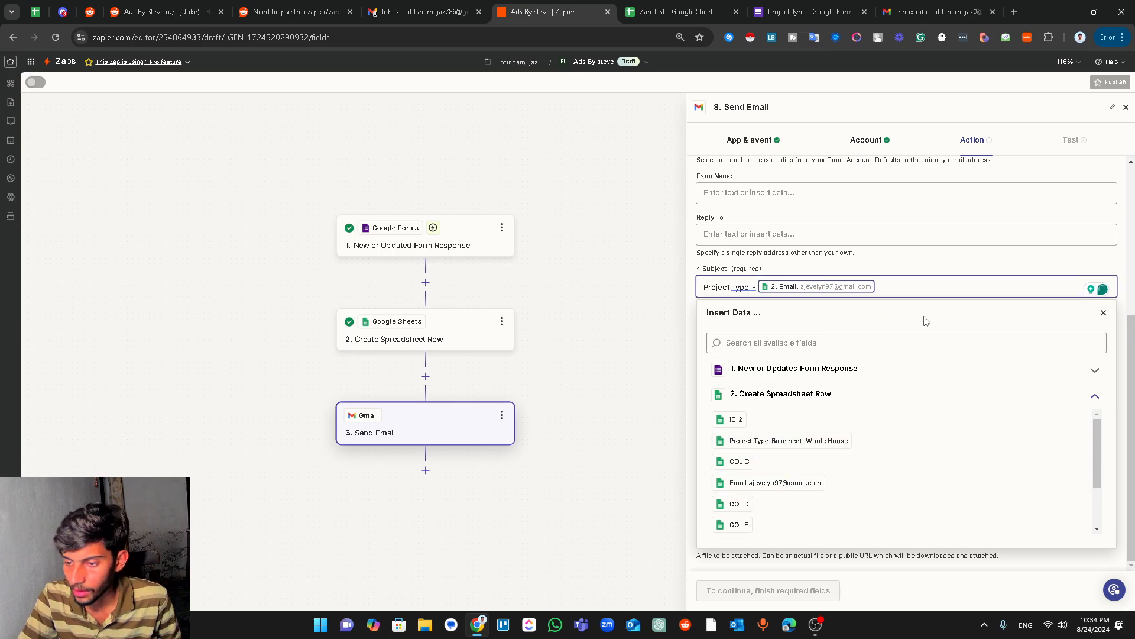
{"action": "left_click", "coordinate": [1103, 312]}
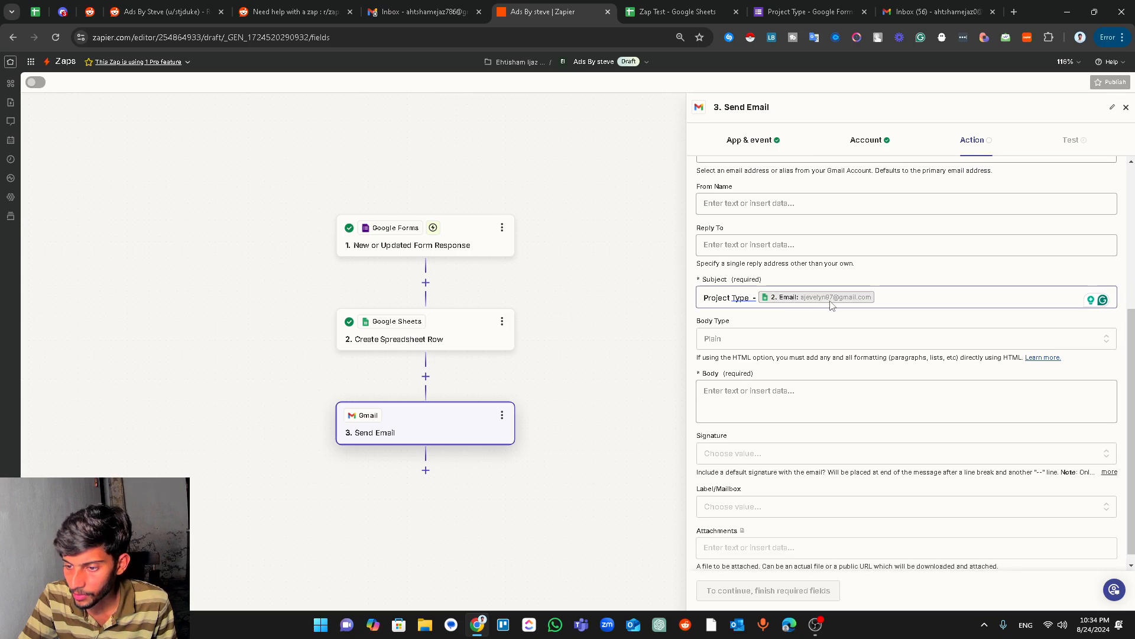
- Set the body type to HTML and write 'Hi,' then 'This is new response from' with the row's Email
{"action": "left_click", "coordinate": [809, 338]}
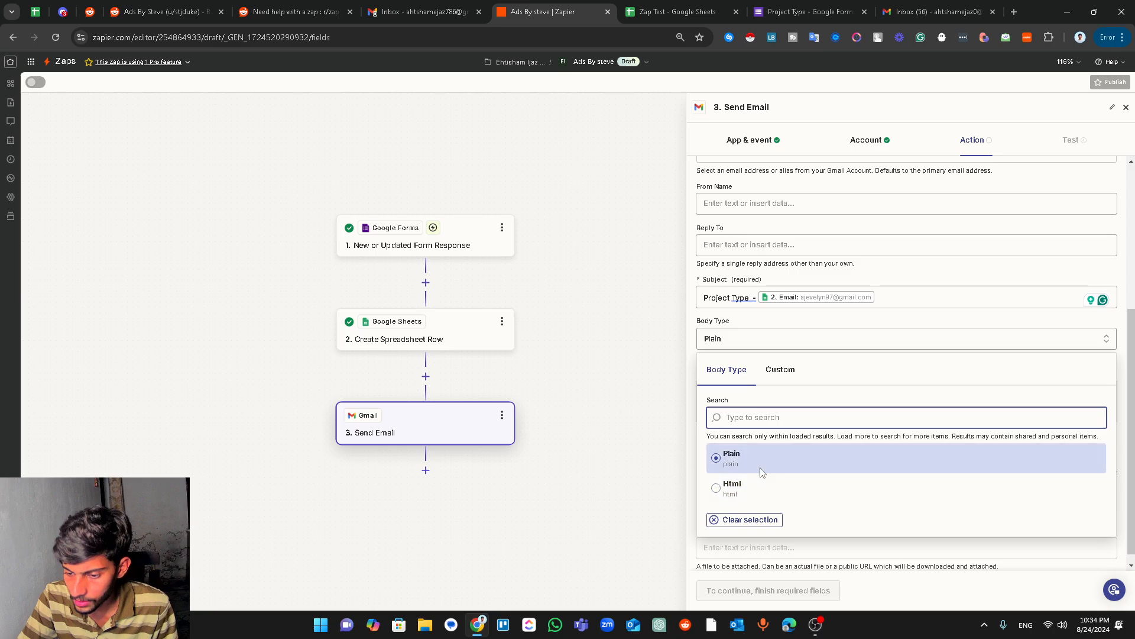
{"action": "left_click", "coordinate": [759, 491]}
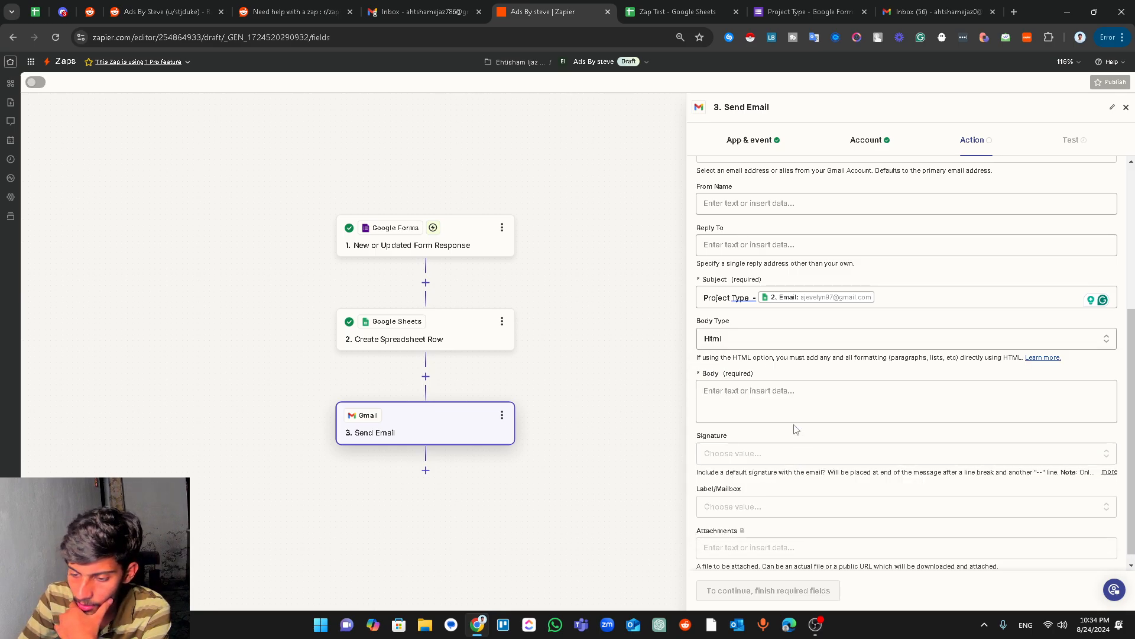
{"action": "left_click", "coordinate": [750, 406]}
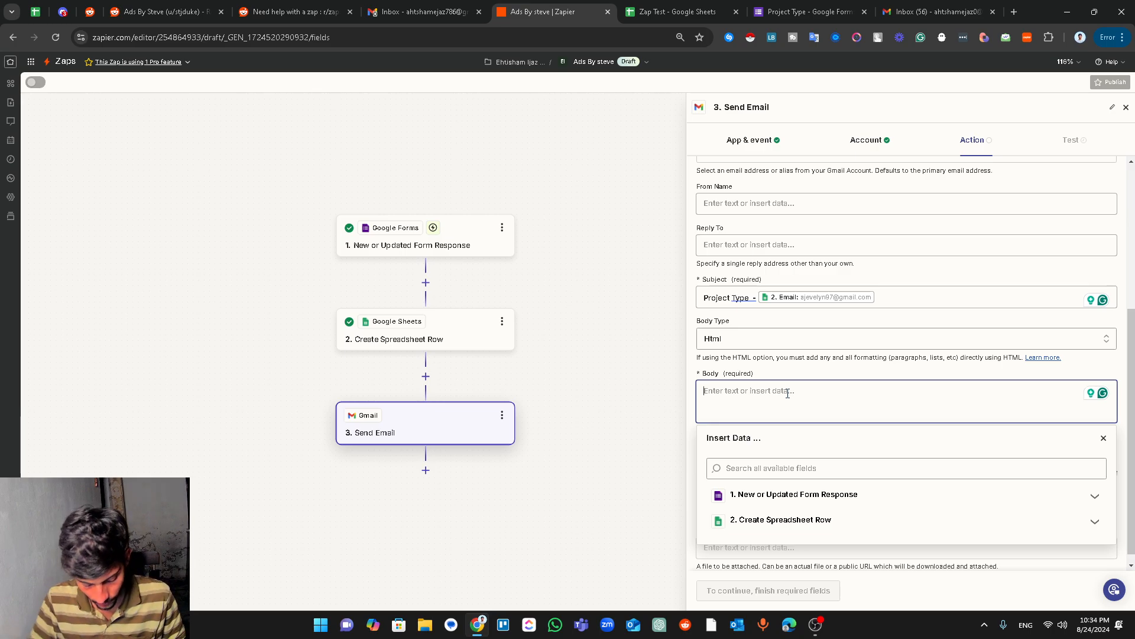
{"action": "type", "text": "Hi"}
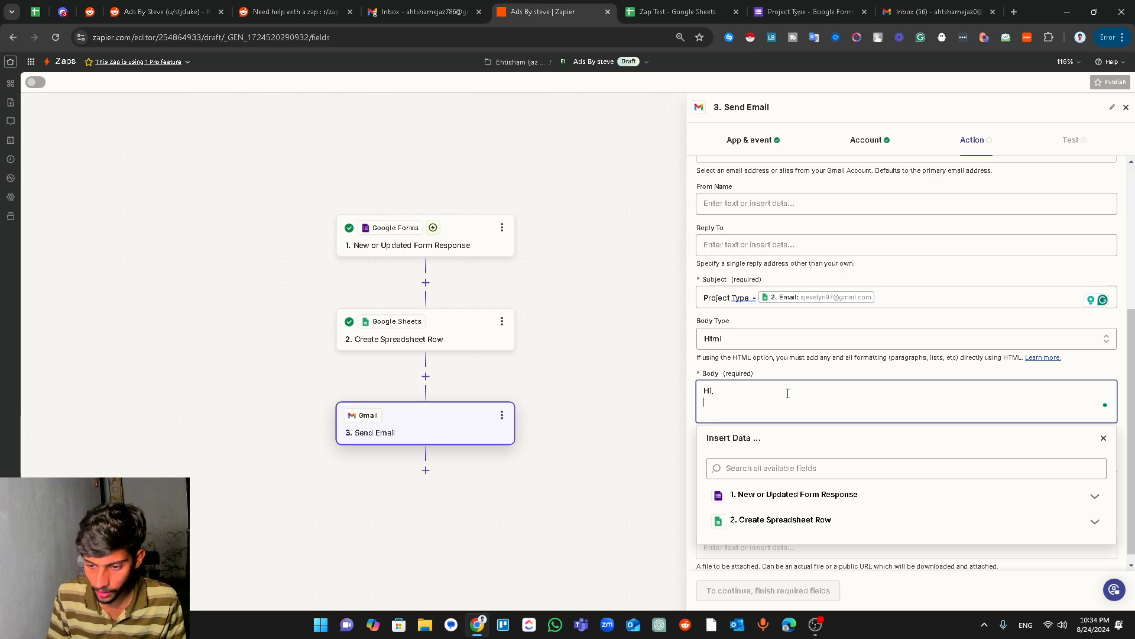
{"action": "type", "text": ","}
{"action": "key", "text": "Return"}
{"action": "key", "text": "Return"}
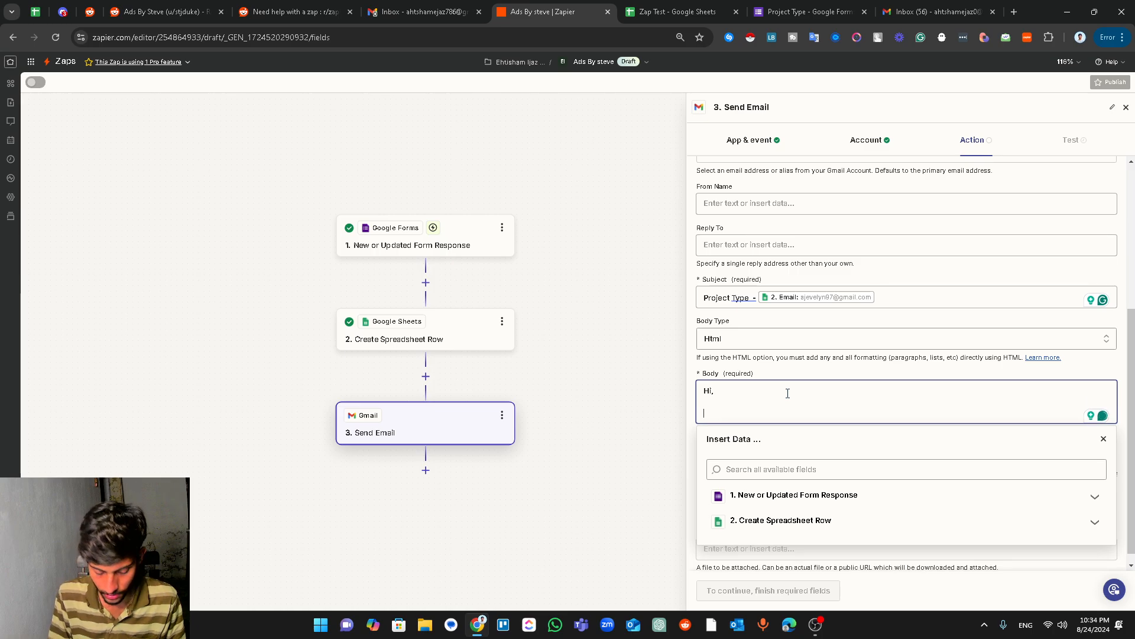
{"action": "type", "text": "This"}
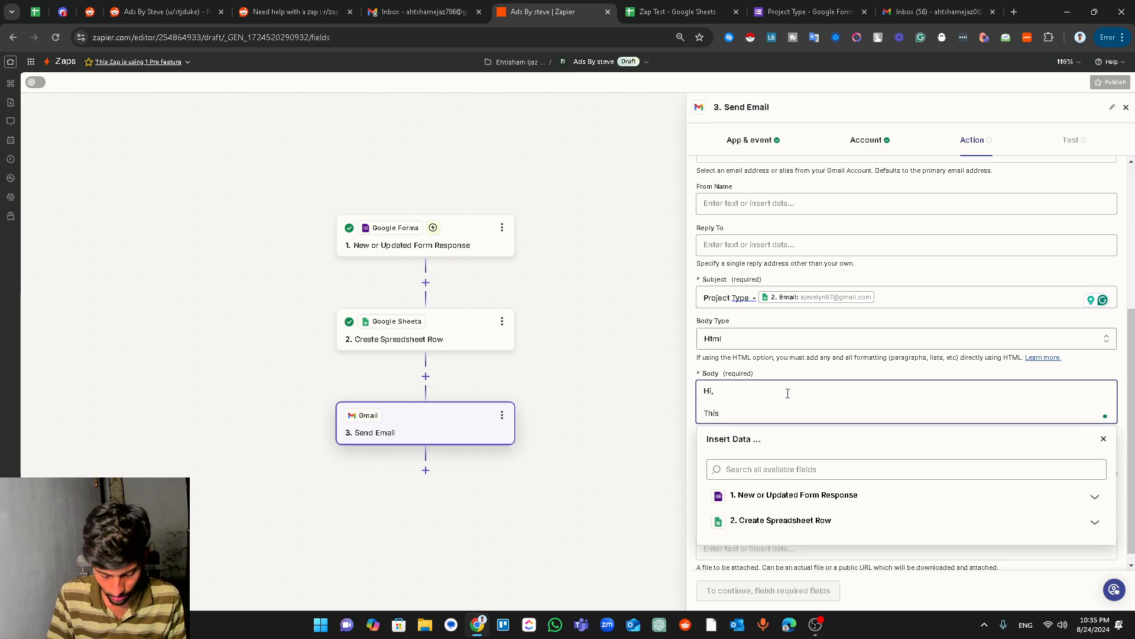
{"action": "type", "text": " is new"}
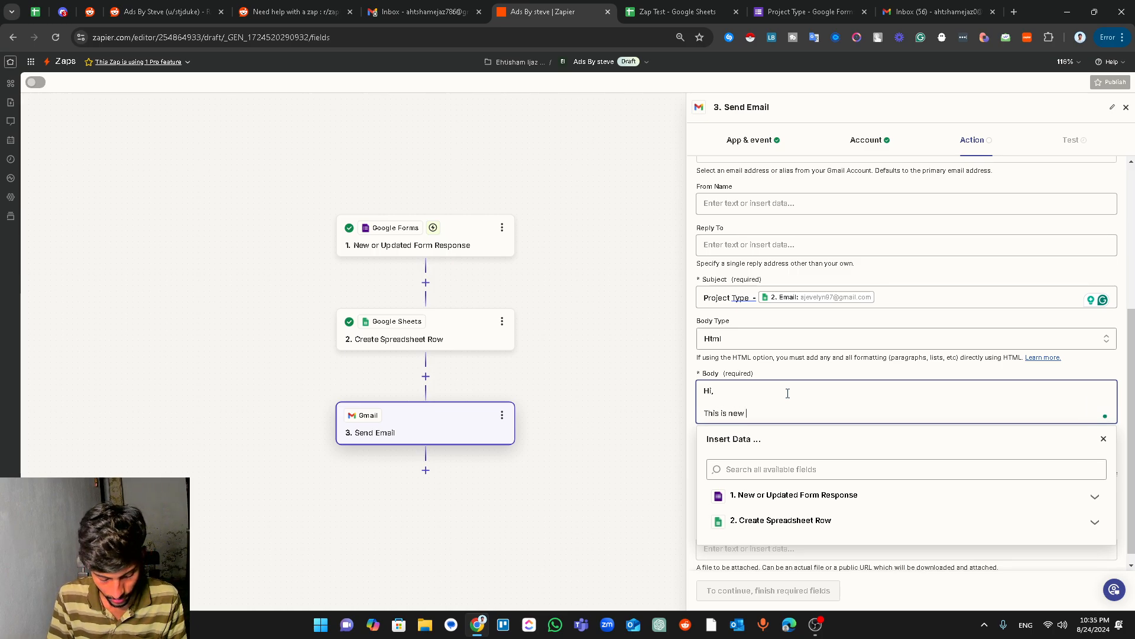
{"action": "type", "text": " response"}
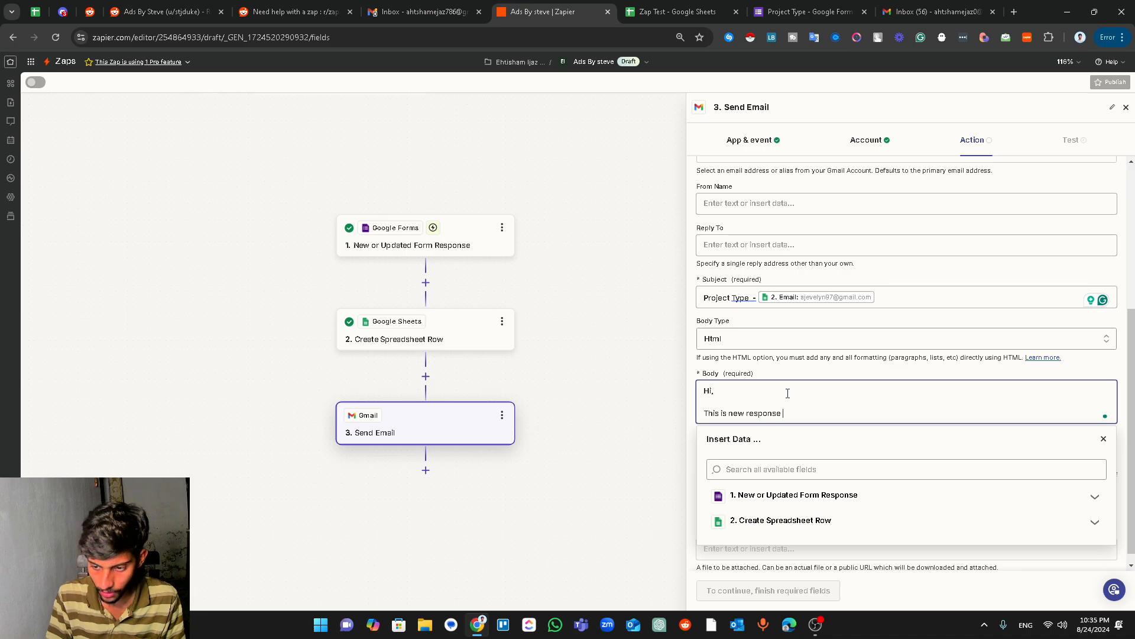
{"action": "type", "text": " from"}
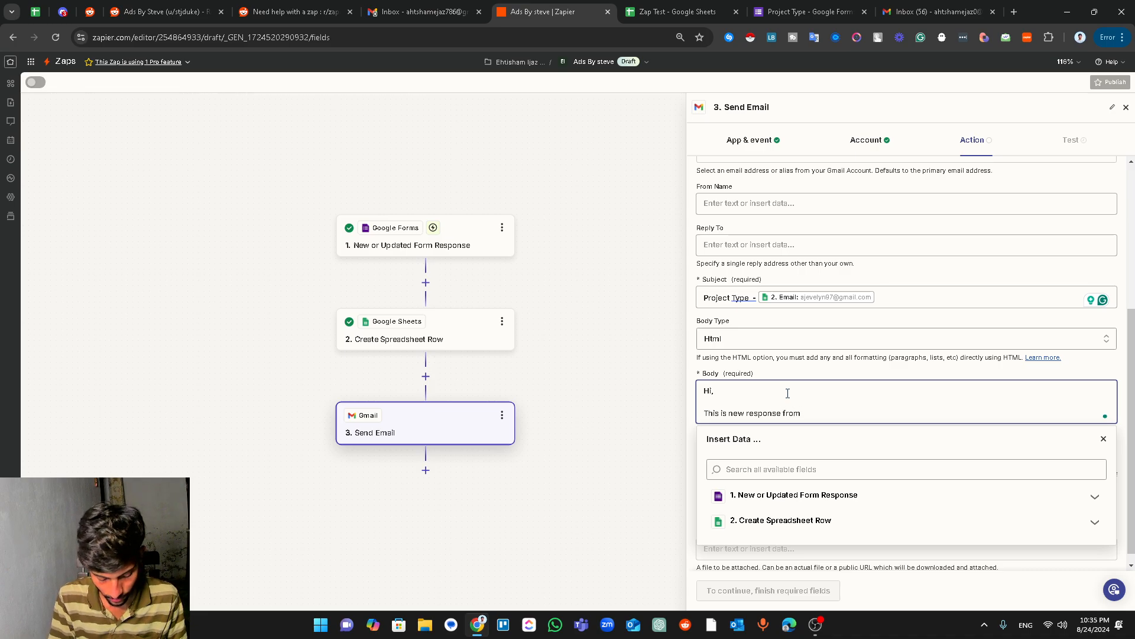
{"action": "left_click", "coordinate": [831, 519]}
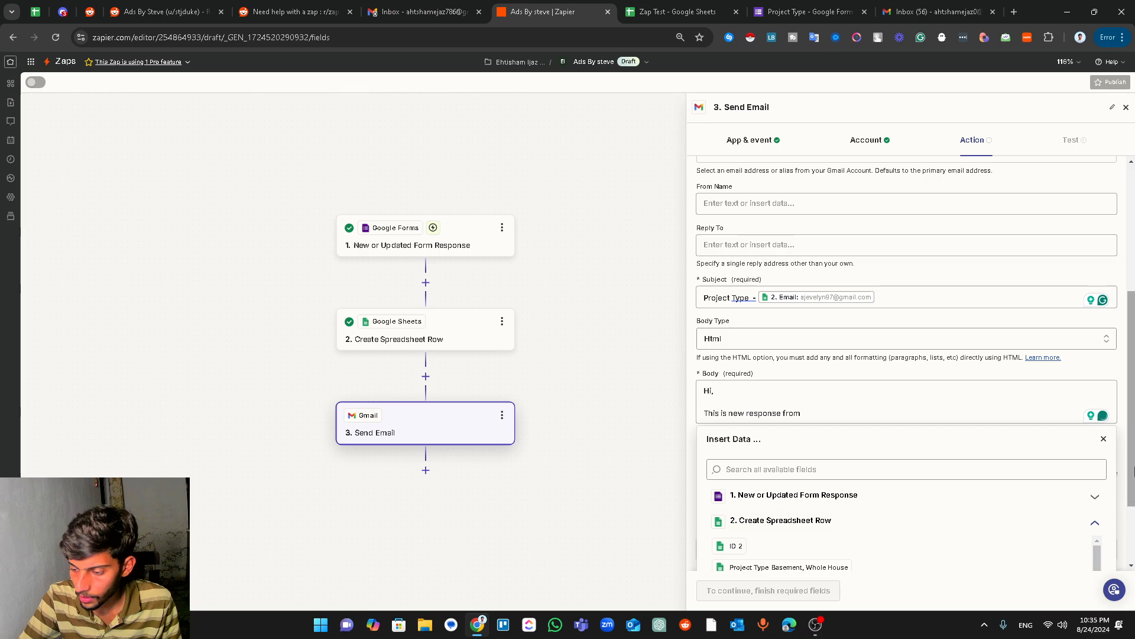
{"action": "scroll", "coordinate": [1057, 534], "scroll_direction": "down", "scroll_amount": 2}
{"action": "left_click", "coordinate": [779, 506]}
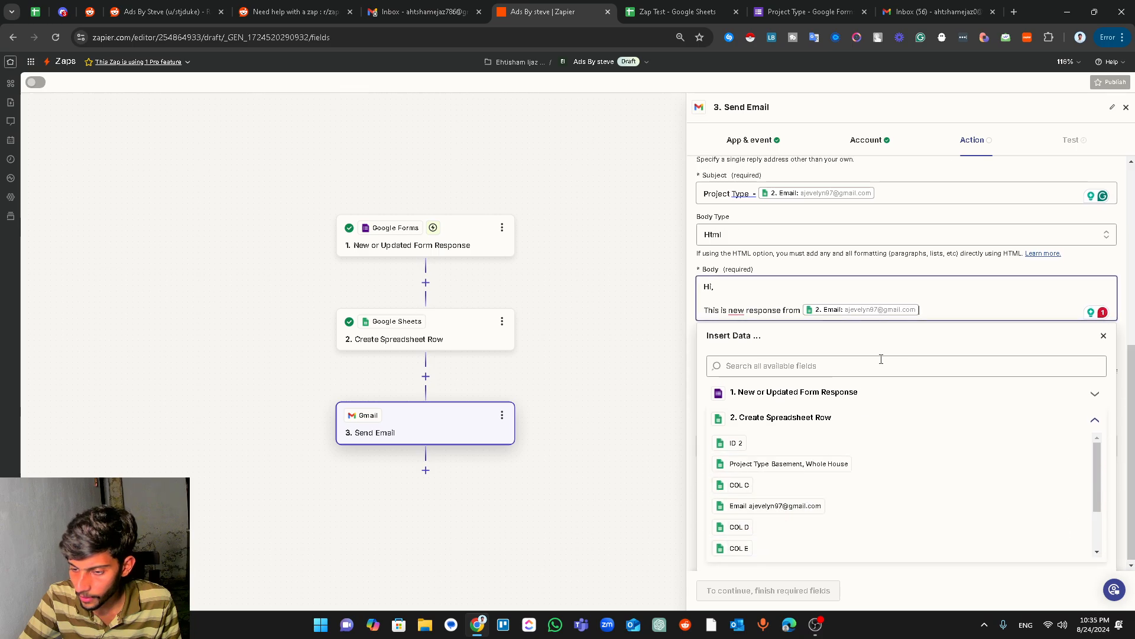
- Finish the line with 'from the G form' and add a 'Project:' line with the row's Project Type
{"action": "type", "text": "fro"}
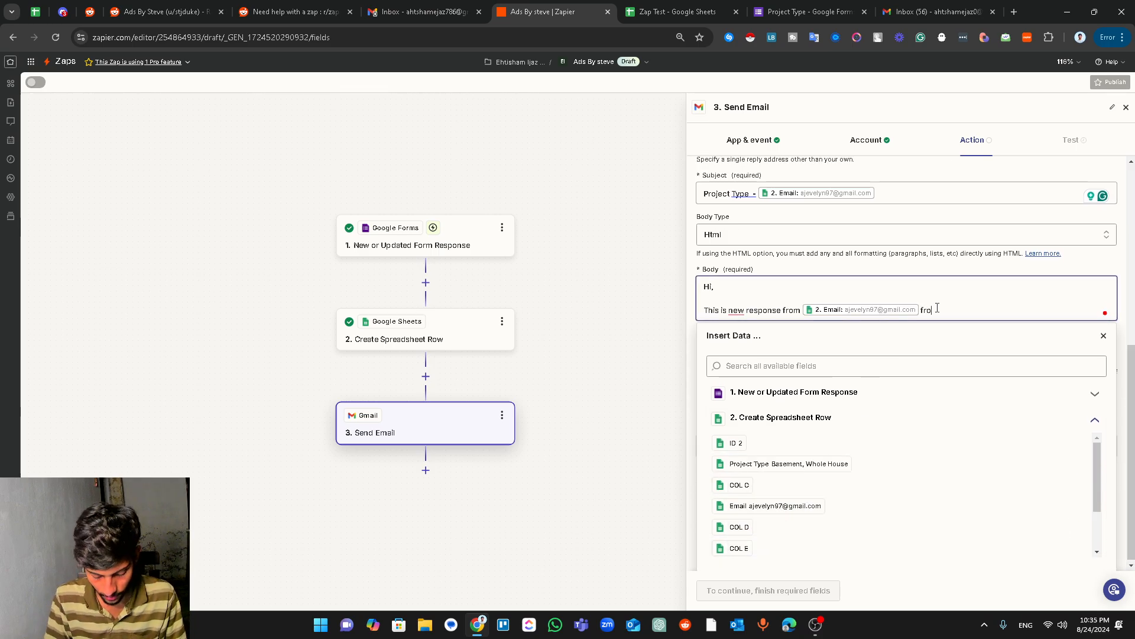
{"action": "type", "text": "m"}
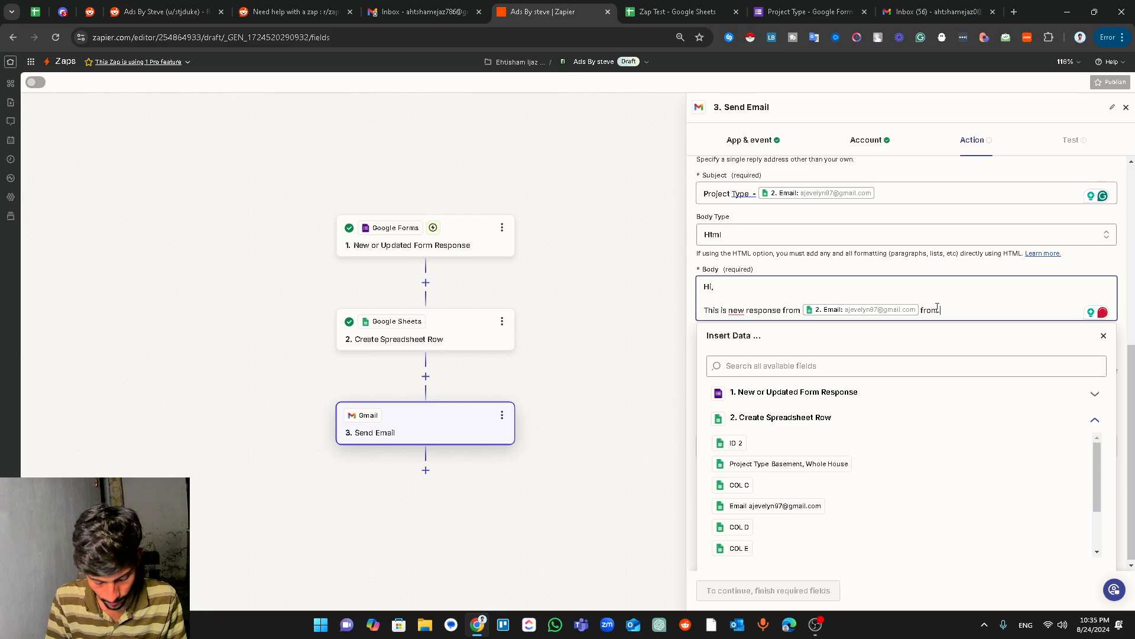
{"action": "type", "text": " thathe "}
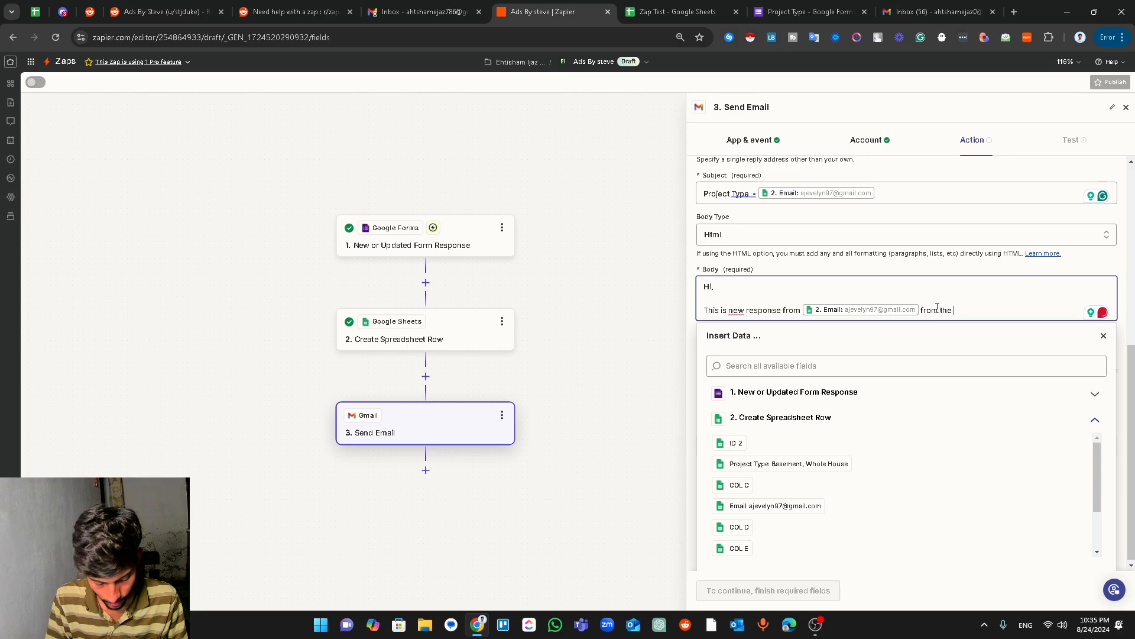
{"action": "type", "text": "G form Source."}
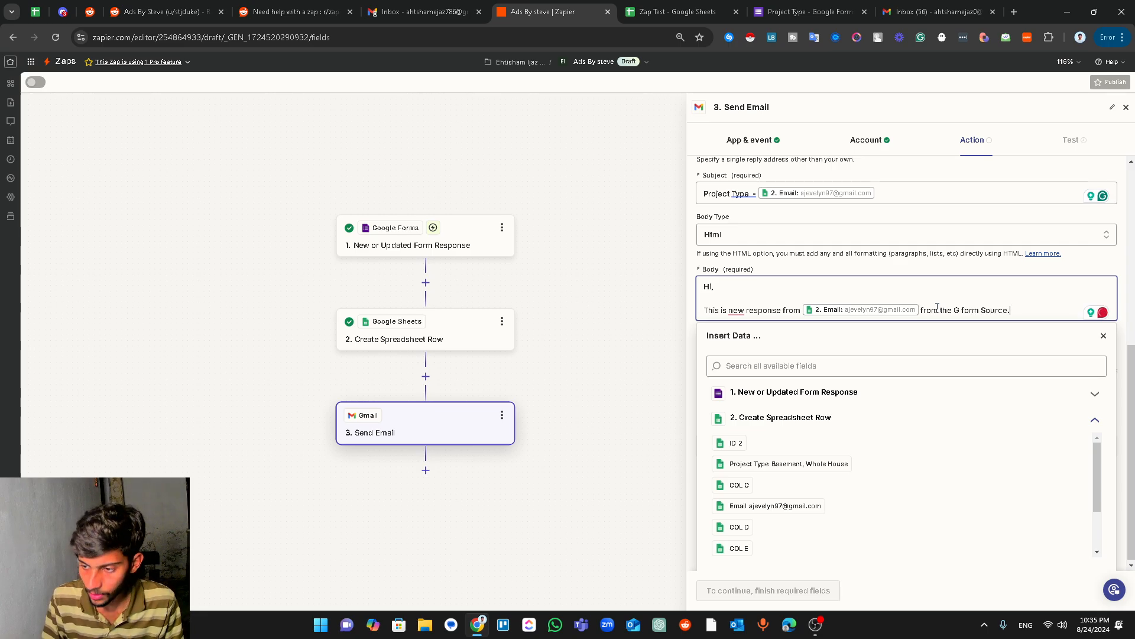
{"action": "key", "text": "Return"}
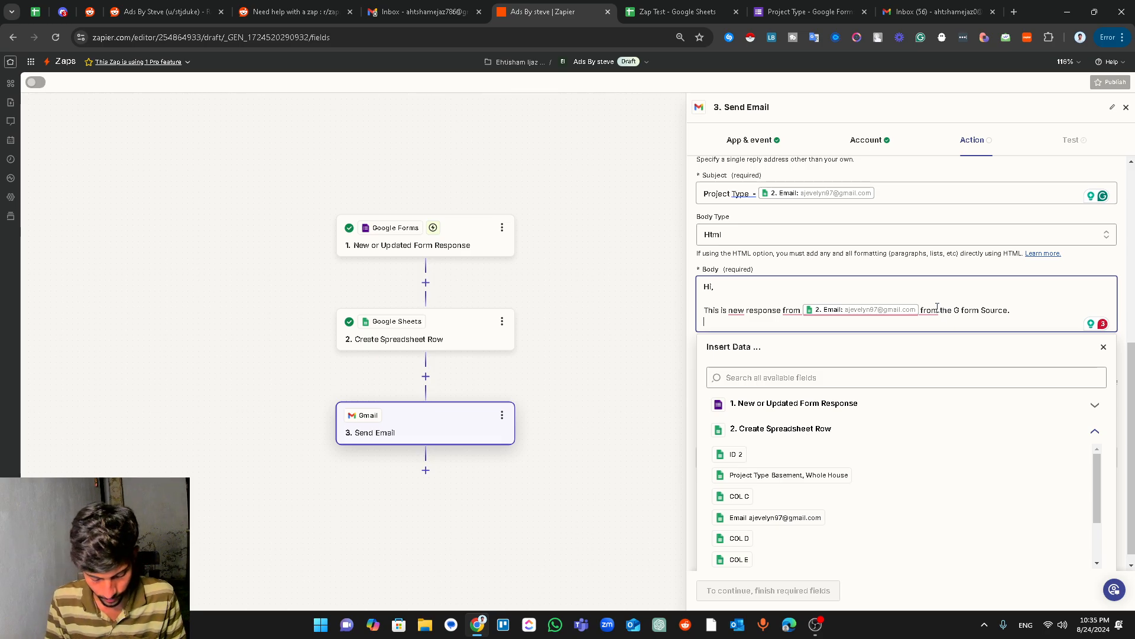
{"action": "type", "text": "p"}
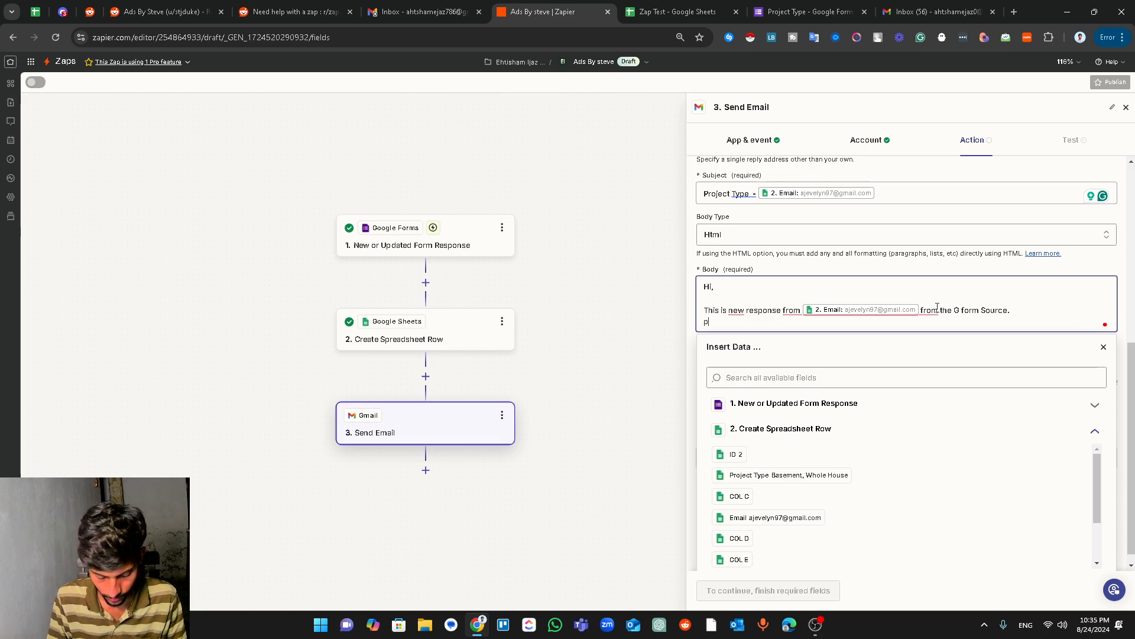
{"action": "key", "text": "BackSpace"}
{"action": "key", "text": "BackSpace"}
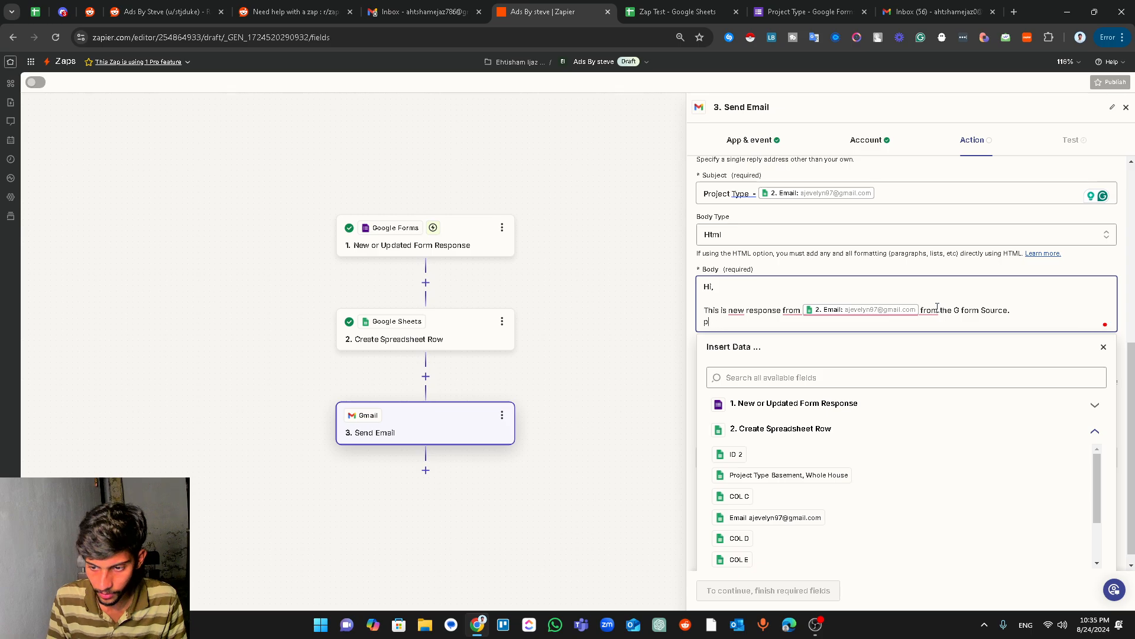
{"action": "key", "text": "Return"}
{"action": "type", "text": "P"}
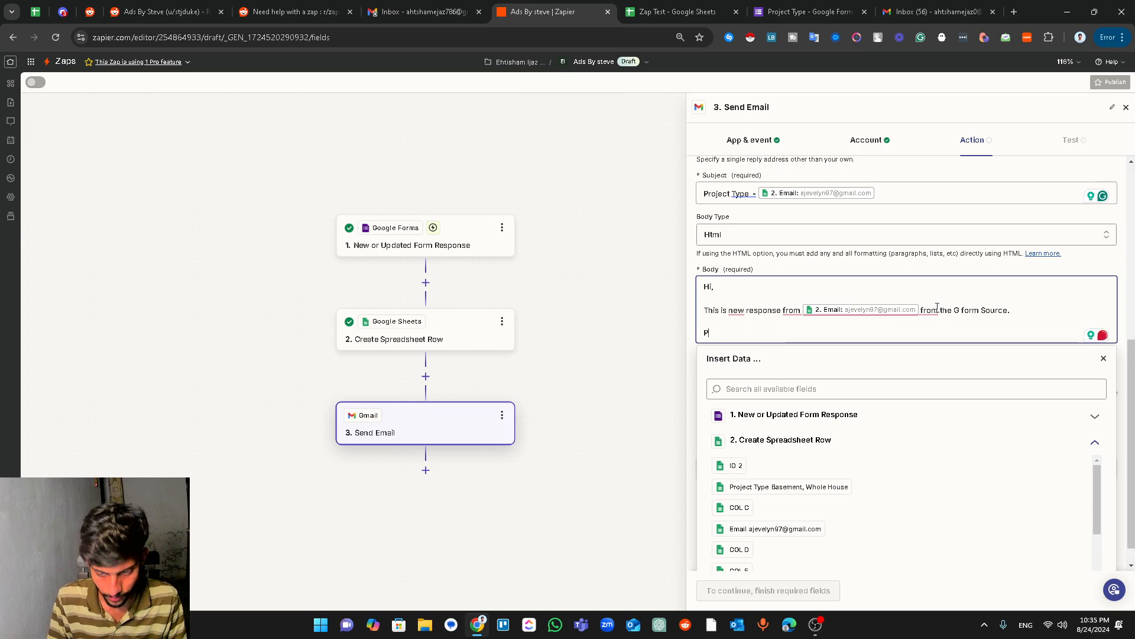
{"action": "type", "text": "roject:"}
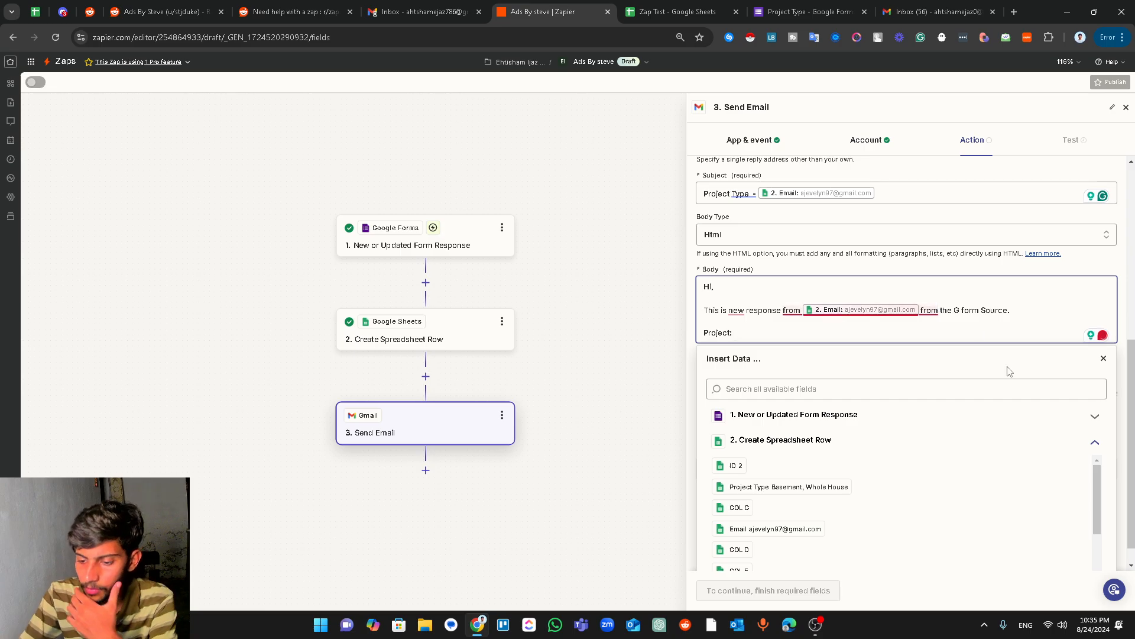
{"action": "mouse_move", "coordinate": [1099, 501]}
{"action": "left_mouse_down"}
{"action": "mouse_move", "coordinate": [1102, 541]}
{"action": "mouse_move", "coordinate": [1101, 518]}
{"action": "left_mouse_up"}
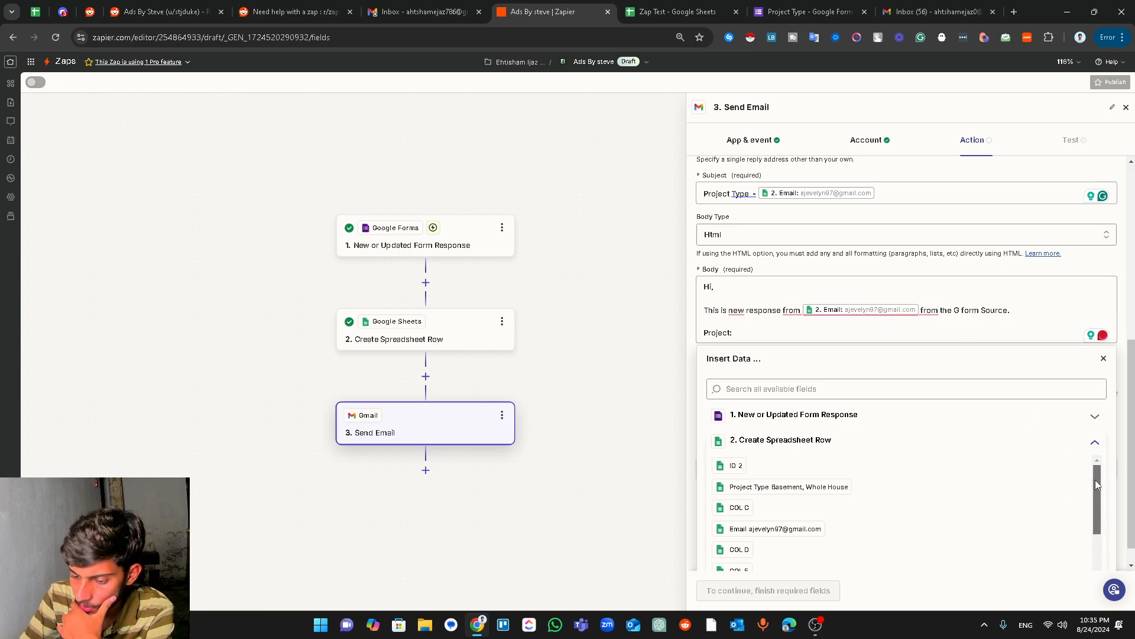
{"action": "left_click", "coordinate": [747, 487]}
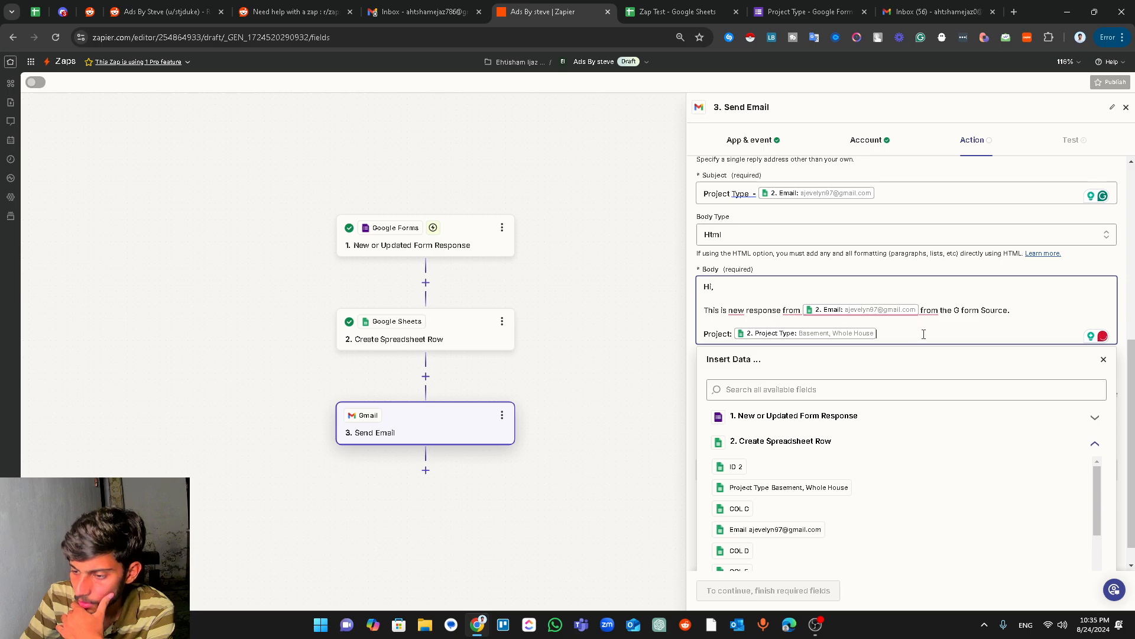
{"action": "left_click", "coordinate": [1104, 359]}
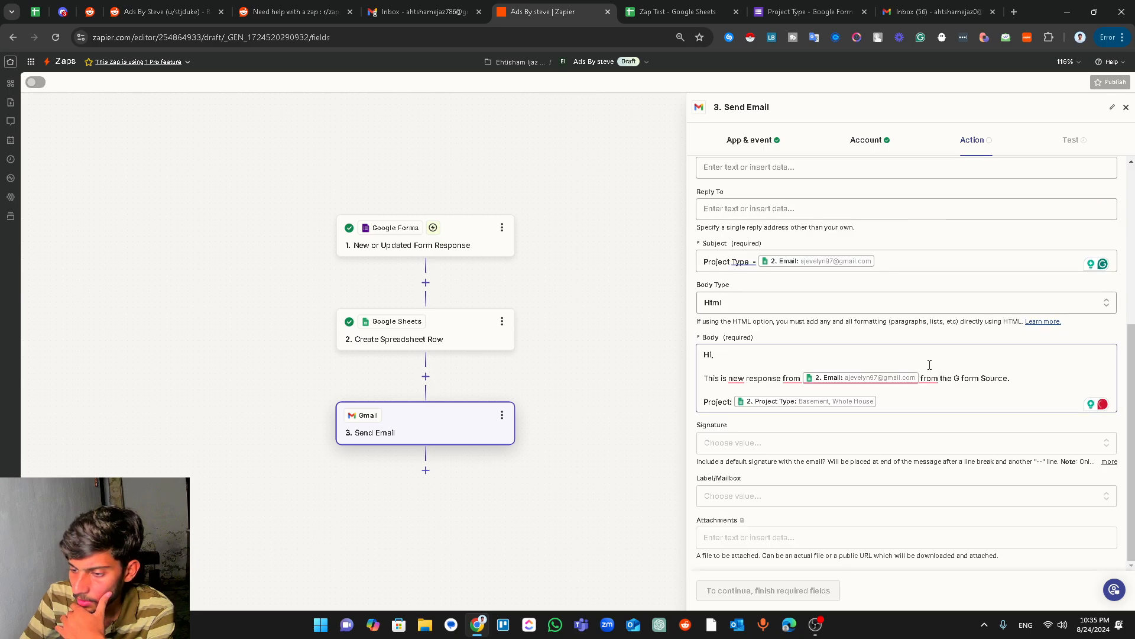
{"action": "left_click", "coordinate": [709, 301]}
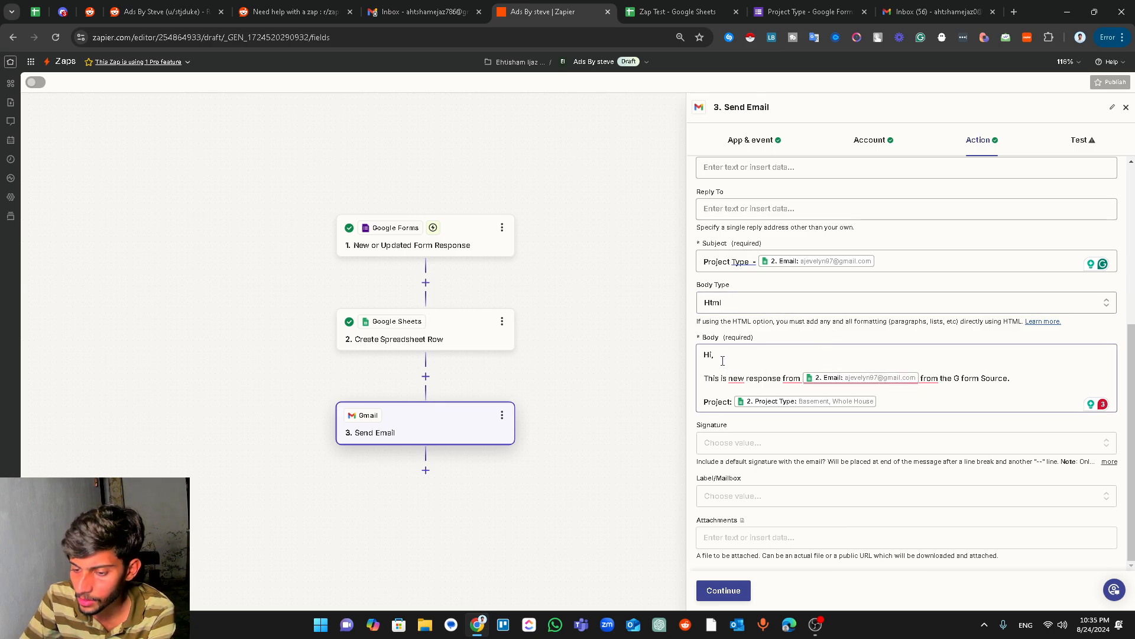
{"action": "left_click", "coordinate": [705, 381]}
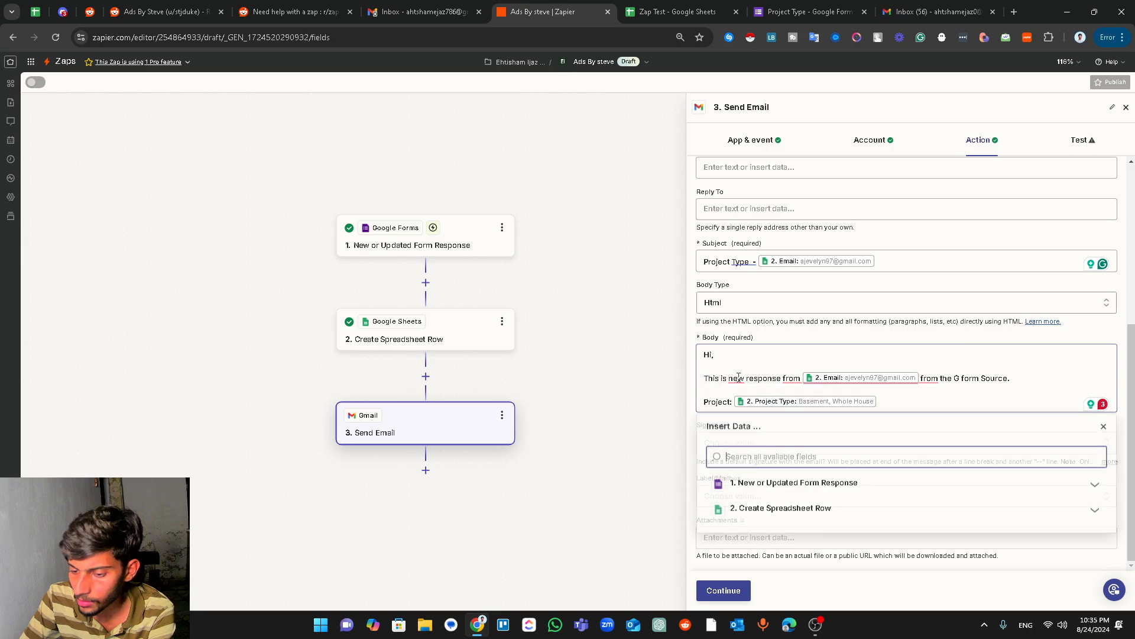
{"action": "left_click", "coordinate": [740, 358]}
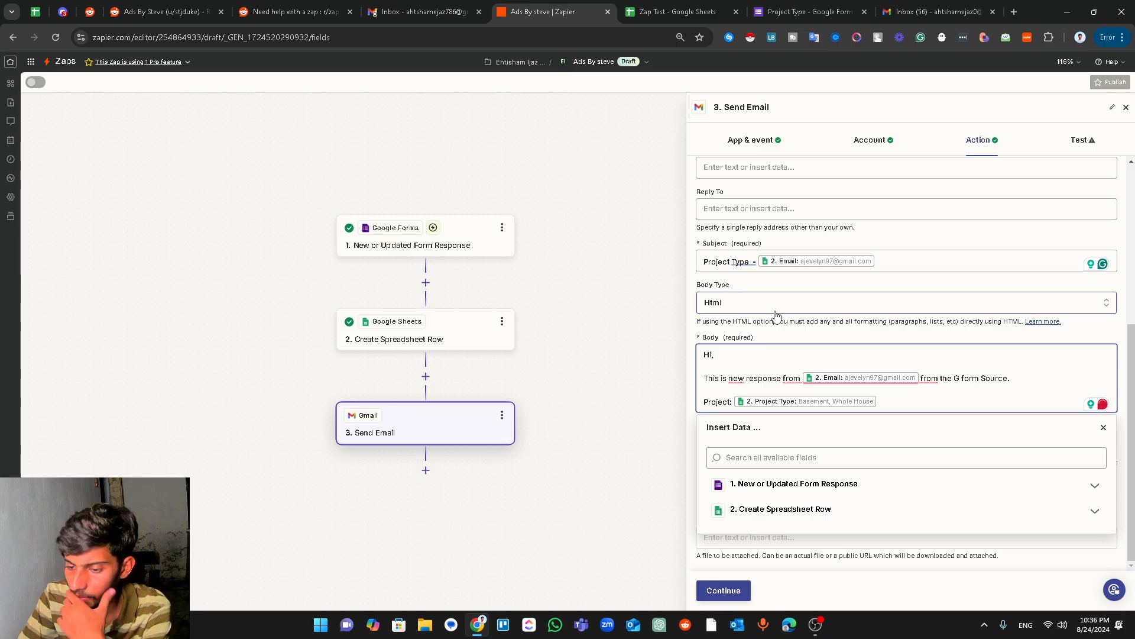
{"action": "left_click", "coordinate": [1103, 427]}
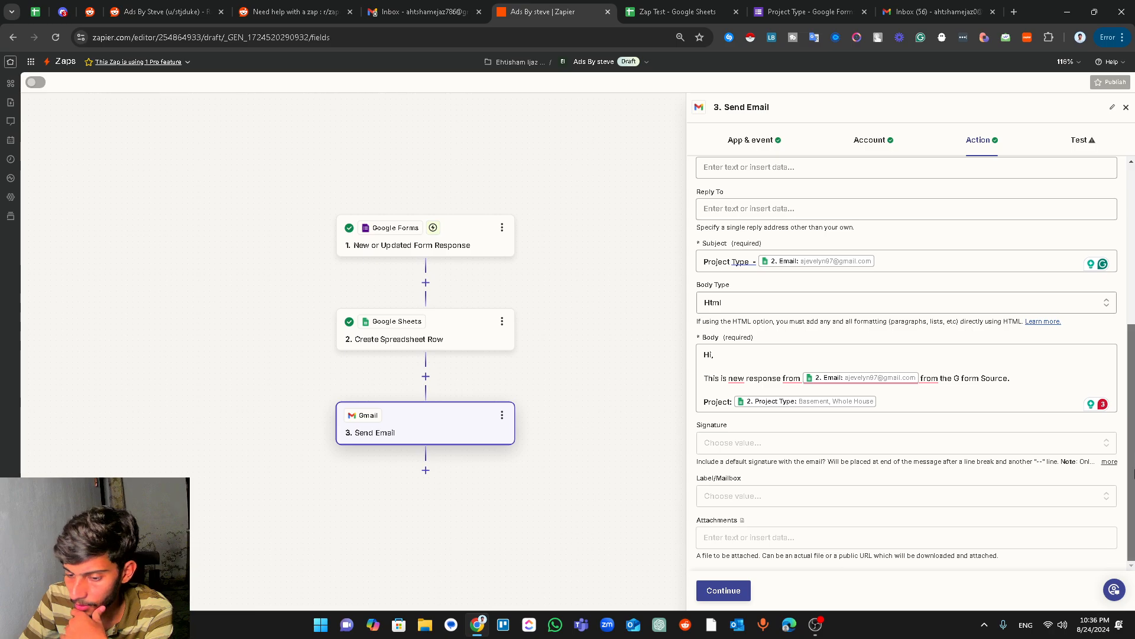
- Test the Send Email step to send a sample notification, then switch to the Gmail inbox
{"action": "left_click", "coordinate": [732, 591]}
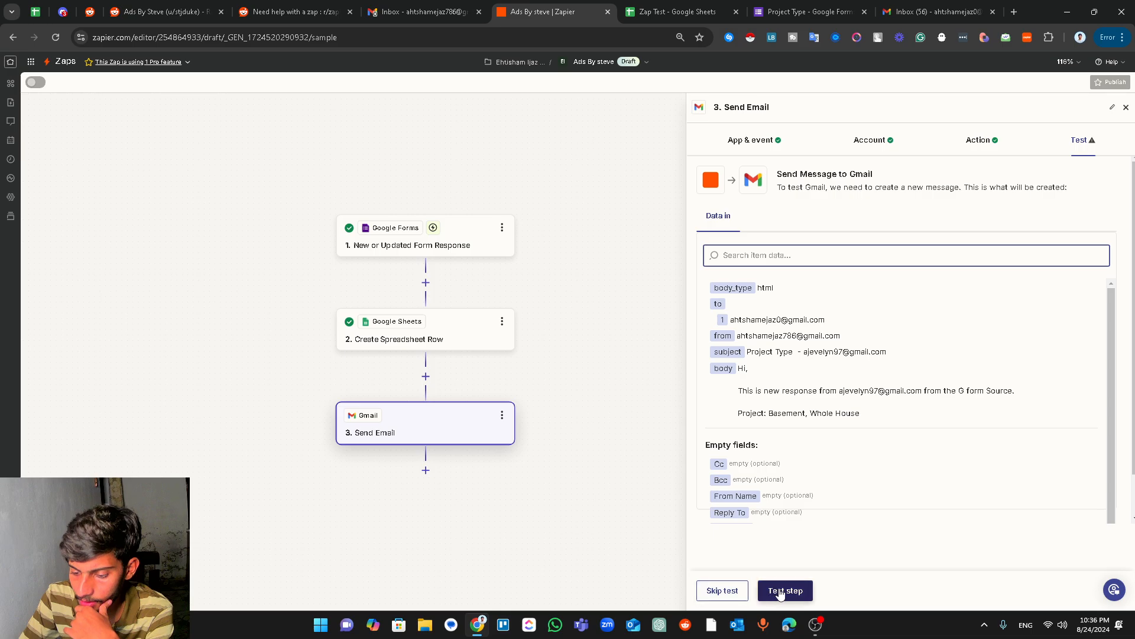
{"action": "left_click", "coordinate": [781, 591]}
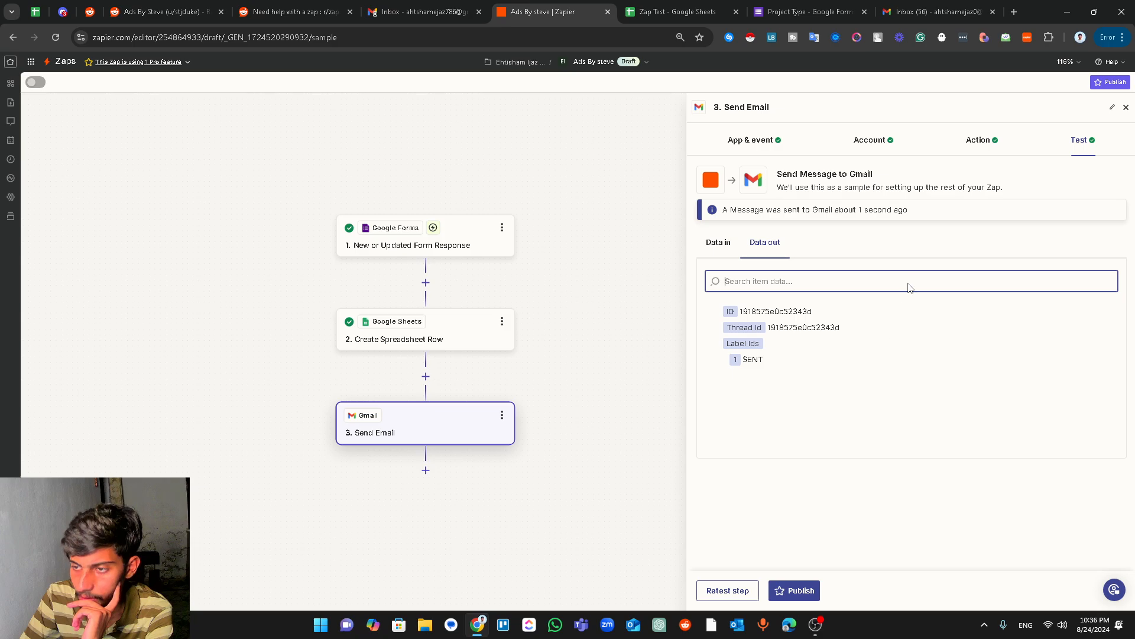
{"action": "left_click", "coordinate": [917, 11]}
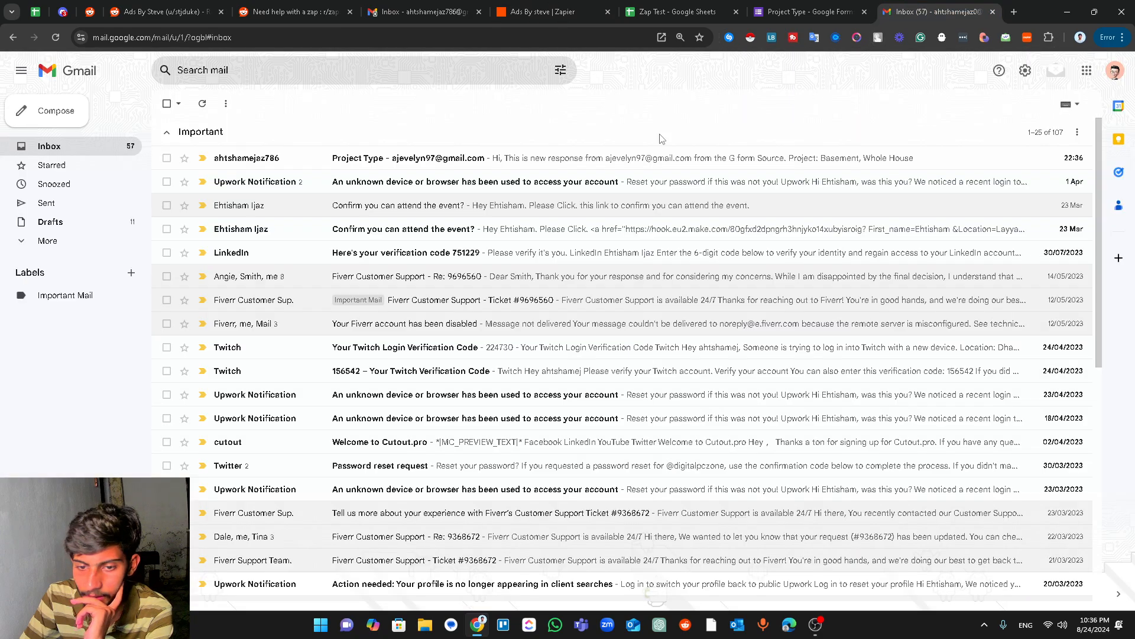
- Open the new Project Type email, check that it shows 'Project: Basement, Whole House', then return to Zapier
{"action": "left_click", "coordinate": [353, 169]}
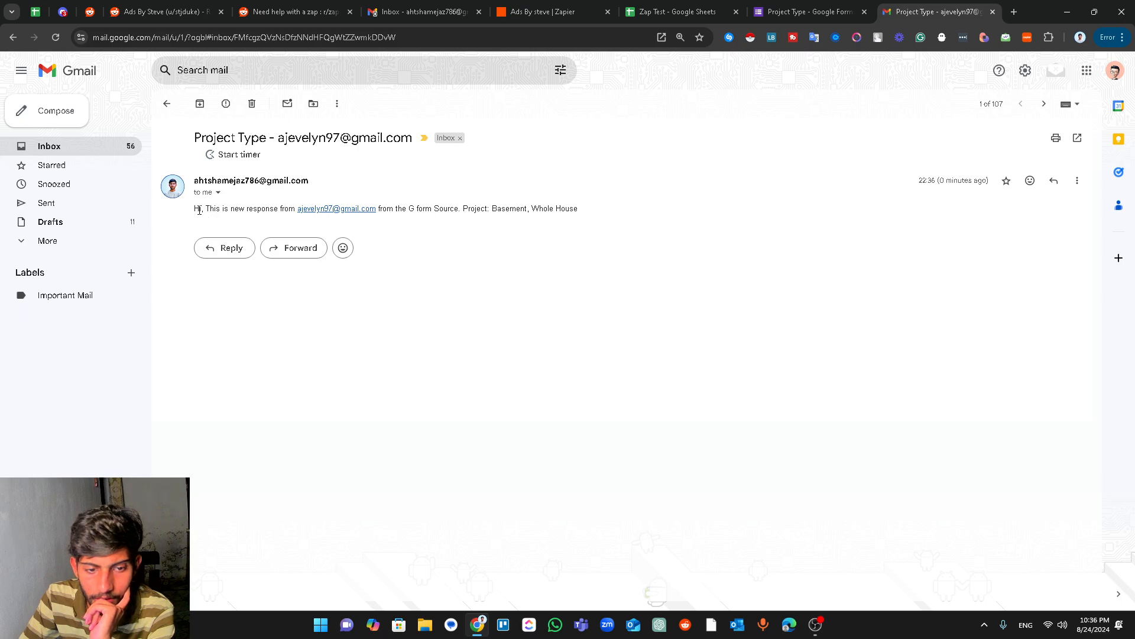
{"action": "left_click_drag", "start_coordinate": [229, 212], "coordinate": [572, 228]}
{"action": "left_click", "coordinate": [467, 205]}
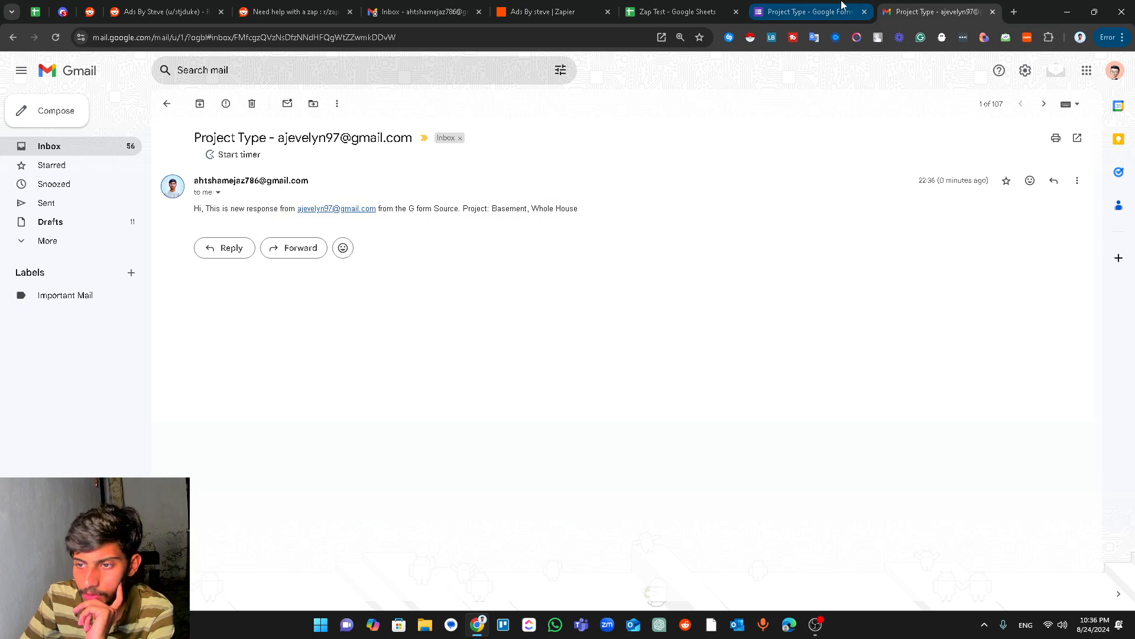
{"action": "triple_click", "coordinate": [207, 208]}
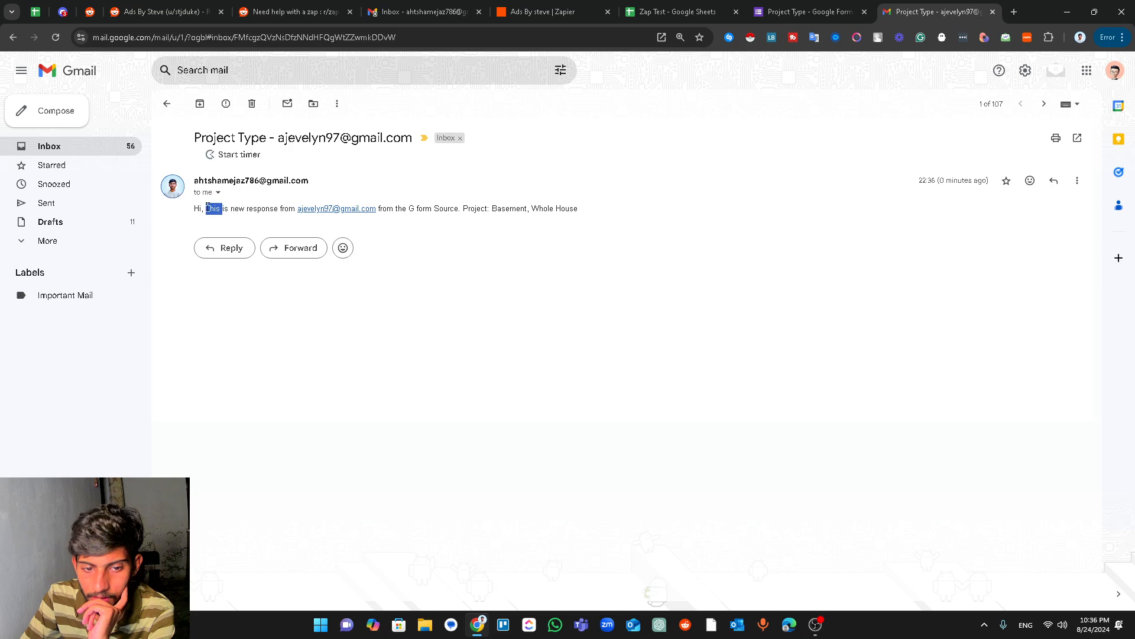
{"action": "left_click", "coordinate": [417, 235]}
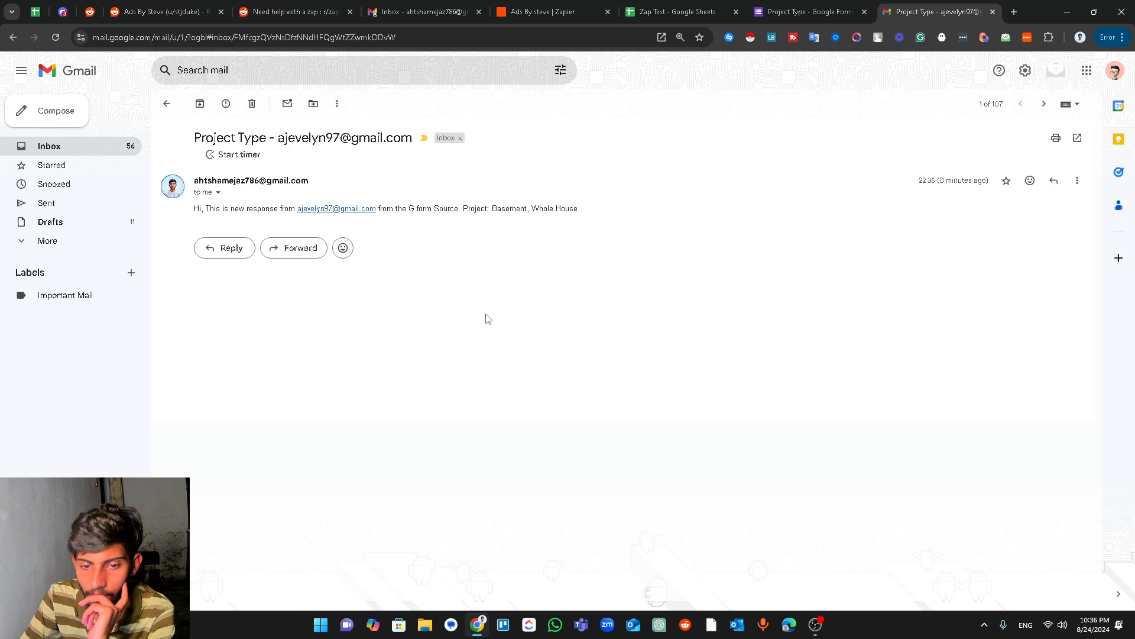
{"action": "left_click", "coordinate": [560, 12]}
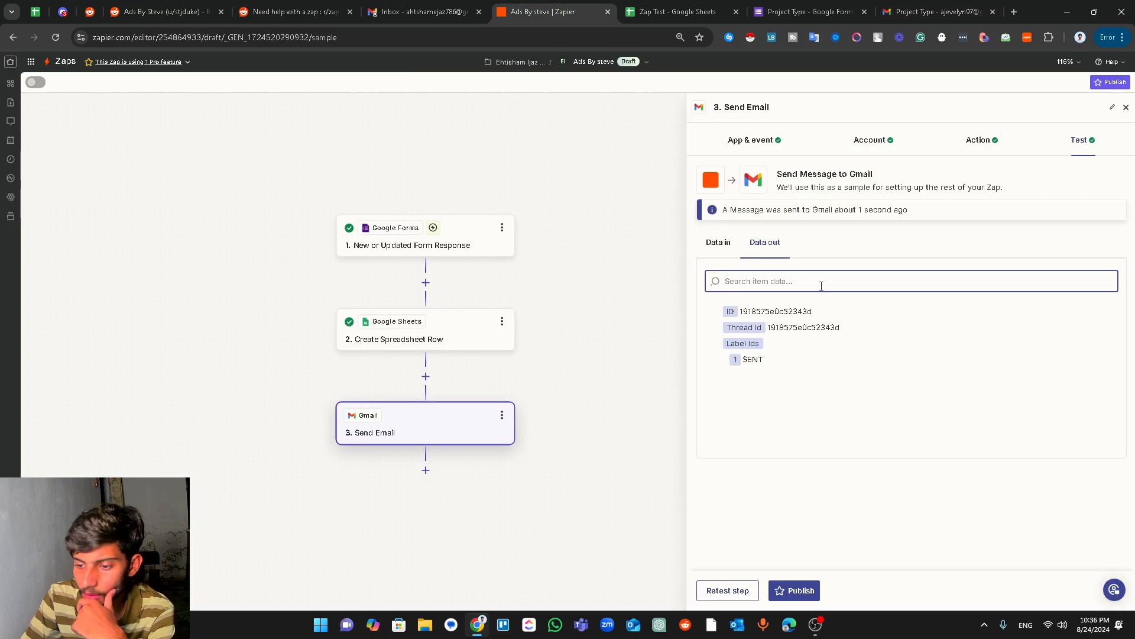
- Change the Send Email body type from HTML to Plain and save the action settings
{"action": "left_click", "coordinate": [979, 142]}
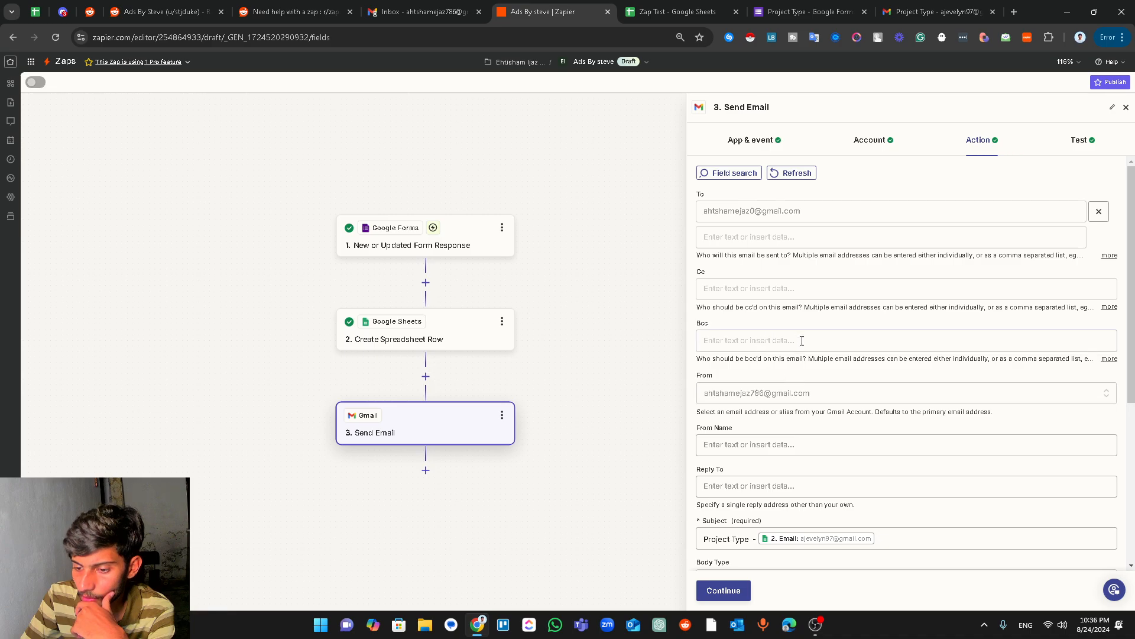
{"action": "scroll", "coordinate": [1063, 357], "scroll_direction": "down", "scroll_amount": 4}
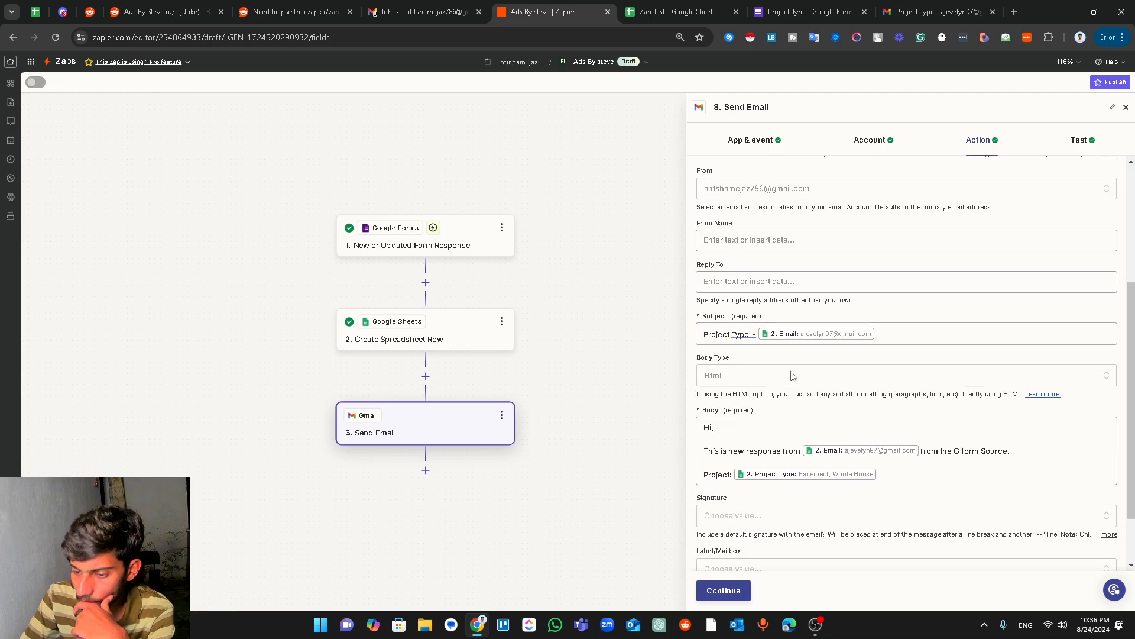
{"action": "left_click", "coordinate": [885, 378]}
{"action": "left_click", "coordinate": [768, 524]}
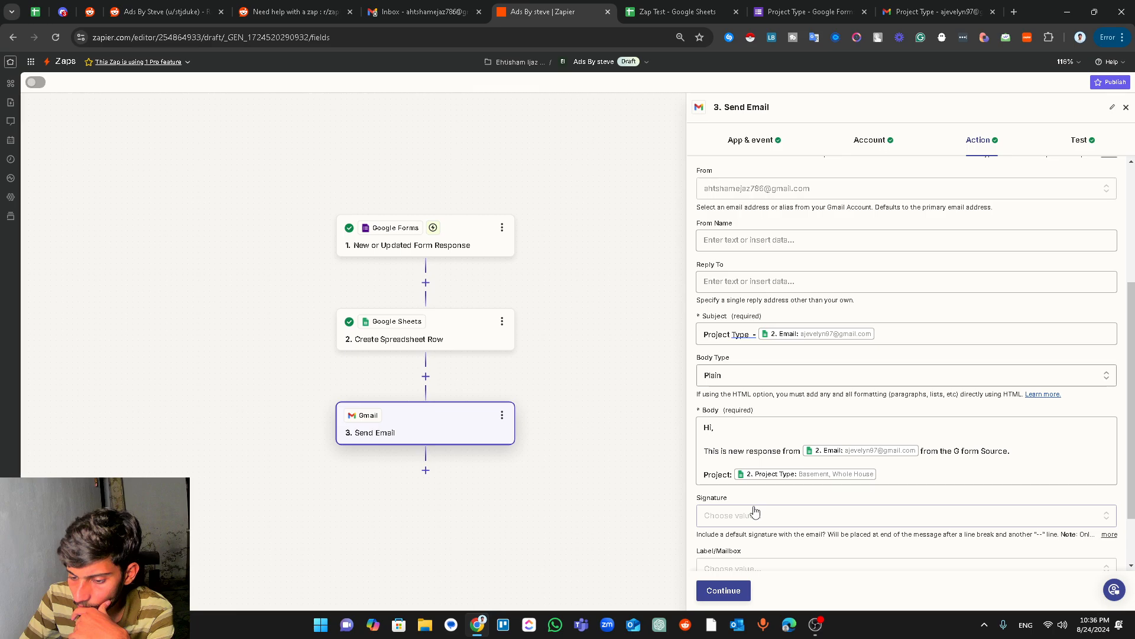
{"action": "left_click", "coordinate": [727, 591]}
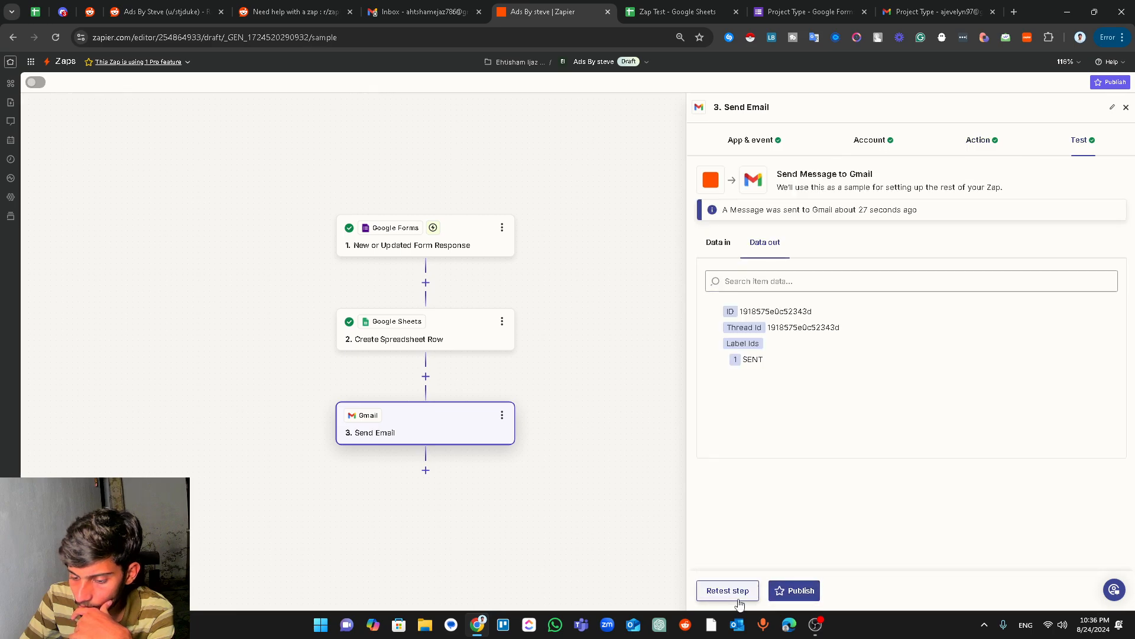
- Retest the email step, publish the zap, and switch to the received test email
{"action": "left_click", "coordinate": [729, 592]}
{"action": "left_click", "coordinate": [761, 591]}
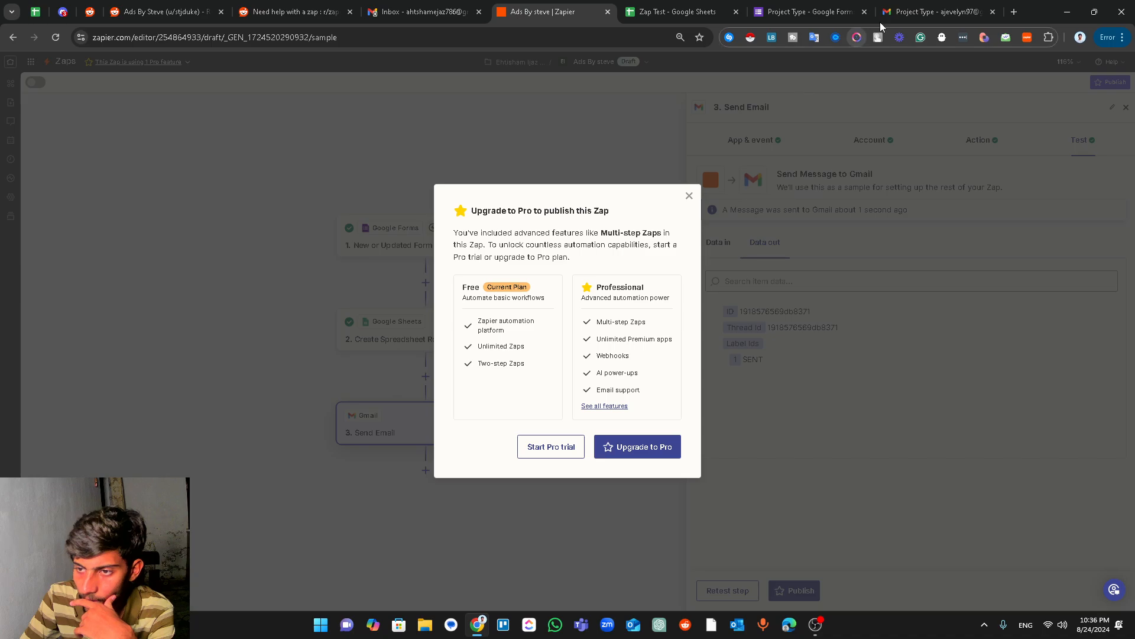
{"action": "left_click", "coordinate": [881, 18]}
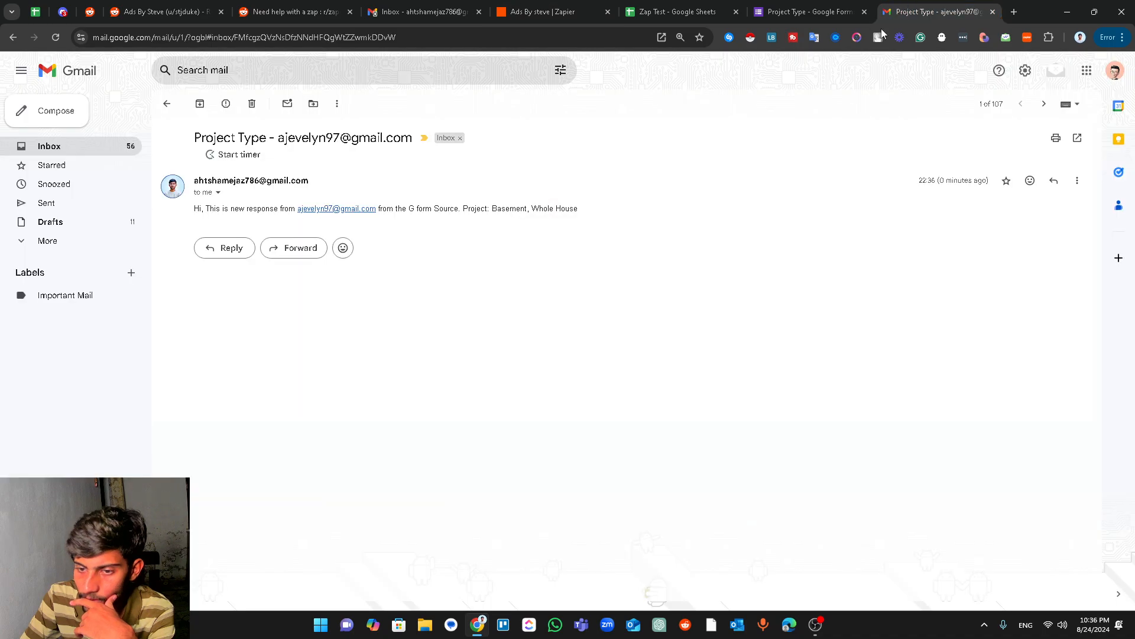
- Open the newest Project Type email and highlight its text to check the separate lines
{"action": "left_click", "coordinate": [167, 103]}
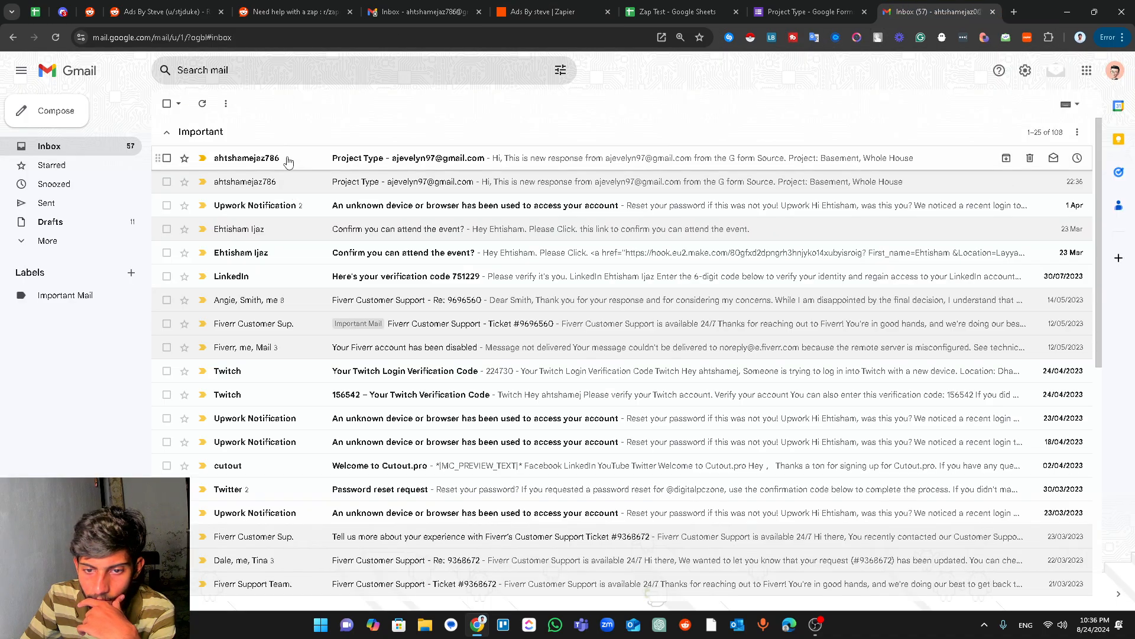
{"action": "left_click", "coordinate": [288, 159]}
{"action": "left_click_drag", "start_coordinate": [310, 254], "coordinate": [191, 215]}
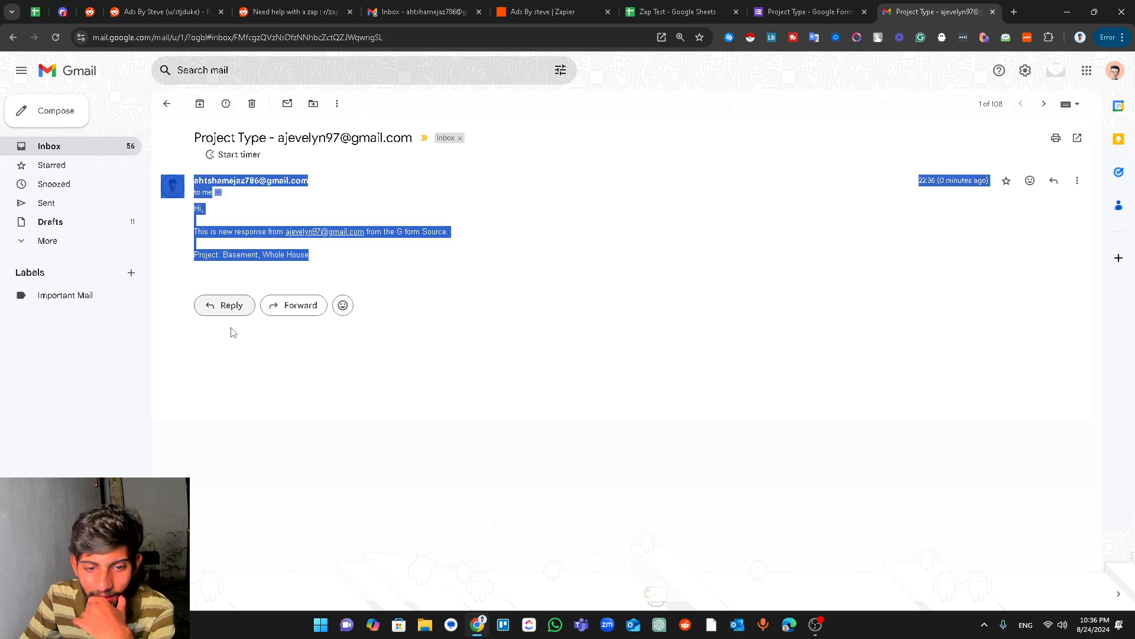
{"action": "left_click", "coordinate": [239, 295]}
- Compare it with the older Project Type email, then switch to the Zap Test spreadsheet
{"action": "left_click", "coordinate": [166, 103]}
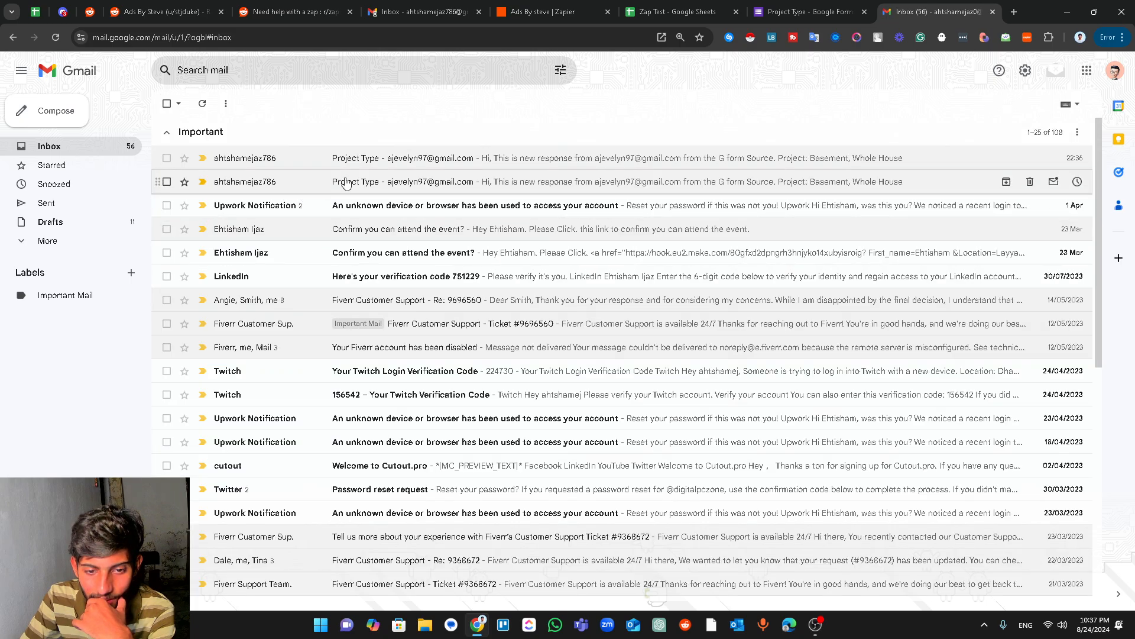
{"action": "left_click", "coordinate": [497, 185]}
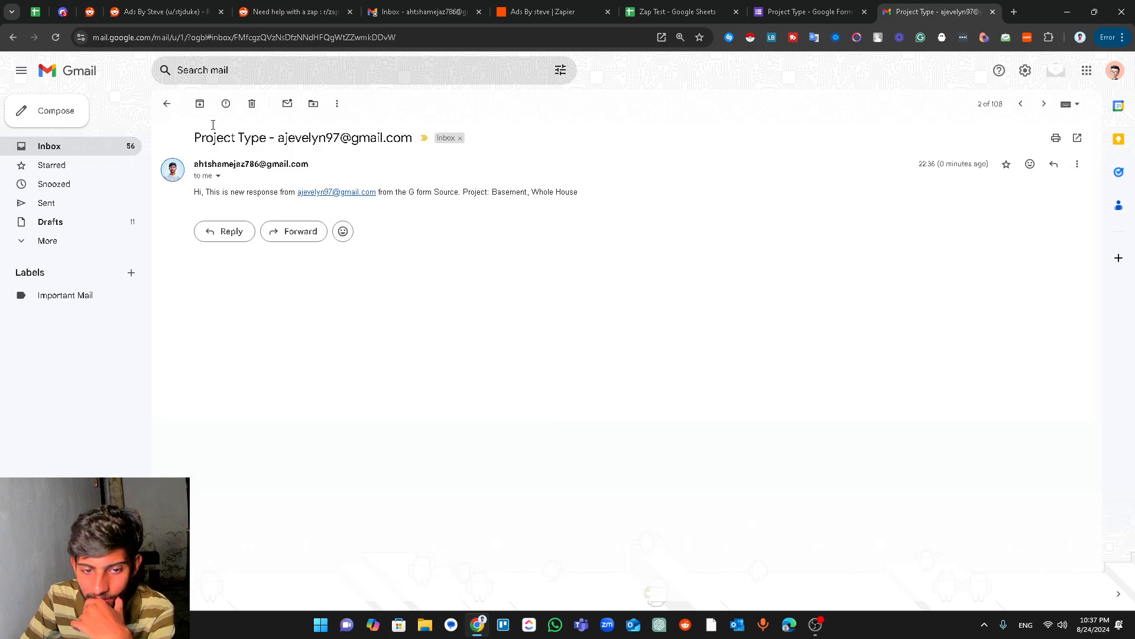
{"action": "left_click", "coordinate": [167, 104]}
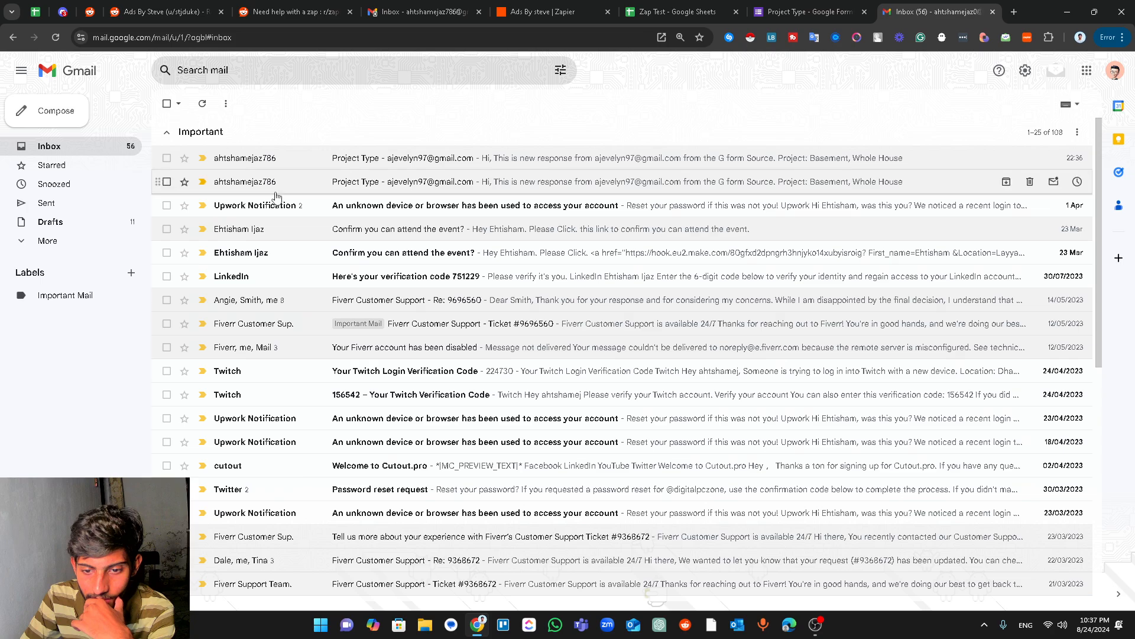
{"action": "left_click", "coordinate": [313, 162]}
{"action": "left_click_drag", "start_coordinate": [323, 251], "coordinate": [187, 221]}
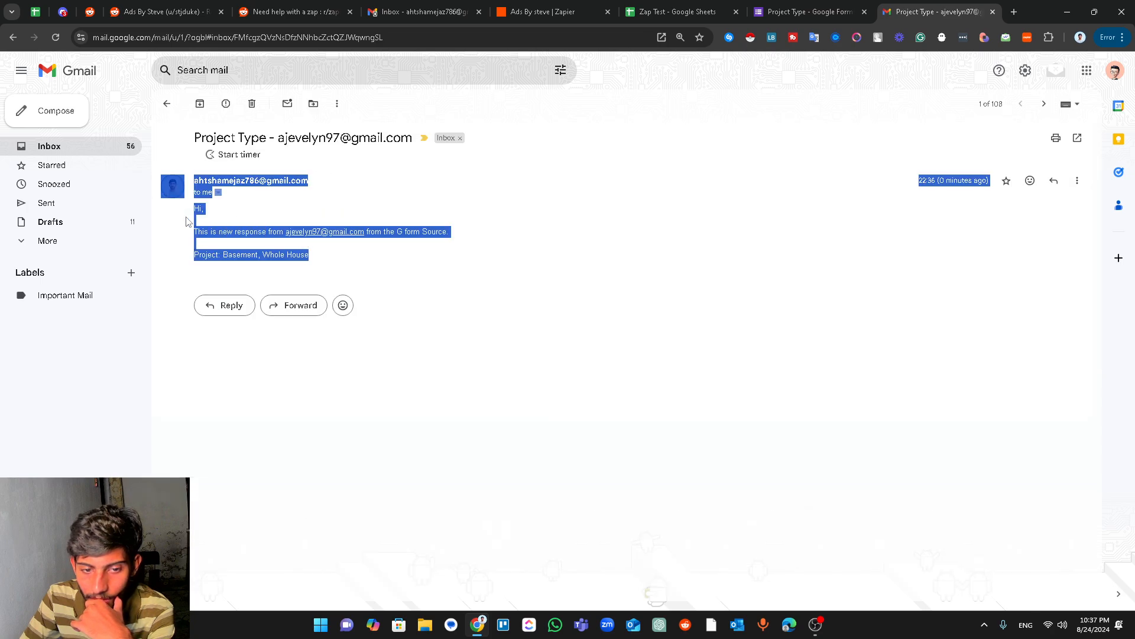
{"action": "left_click", "coordinate": [354, 421]}
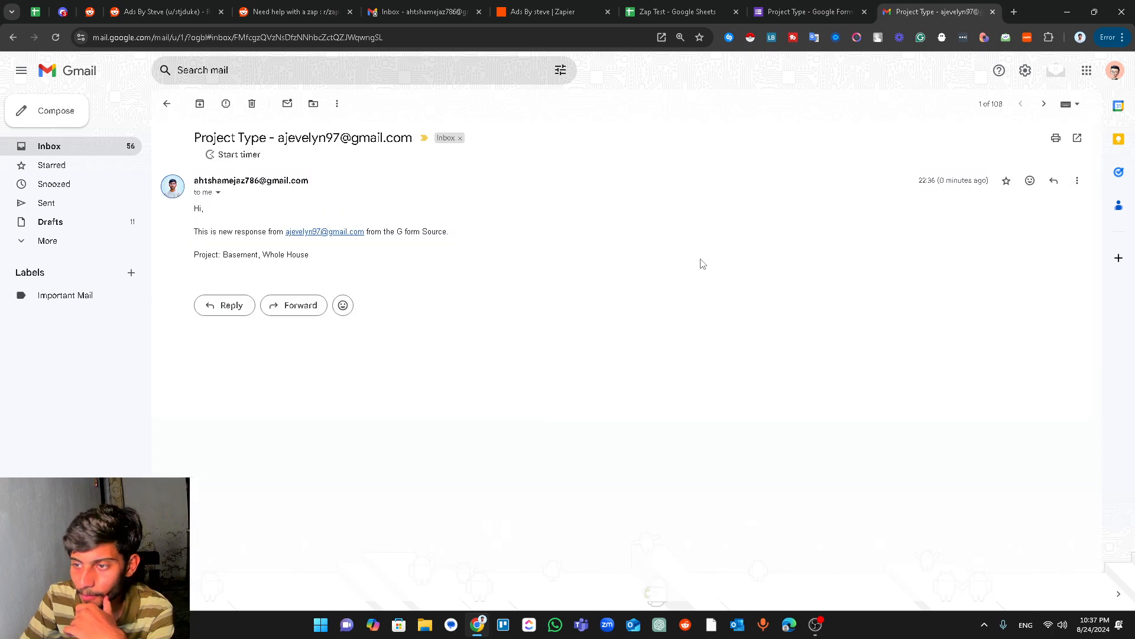
{"action": "left_click", "coordinate": [689, 12]}
{"action": "left_click", "coordinate": [577, 9]}
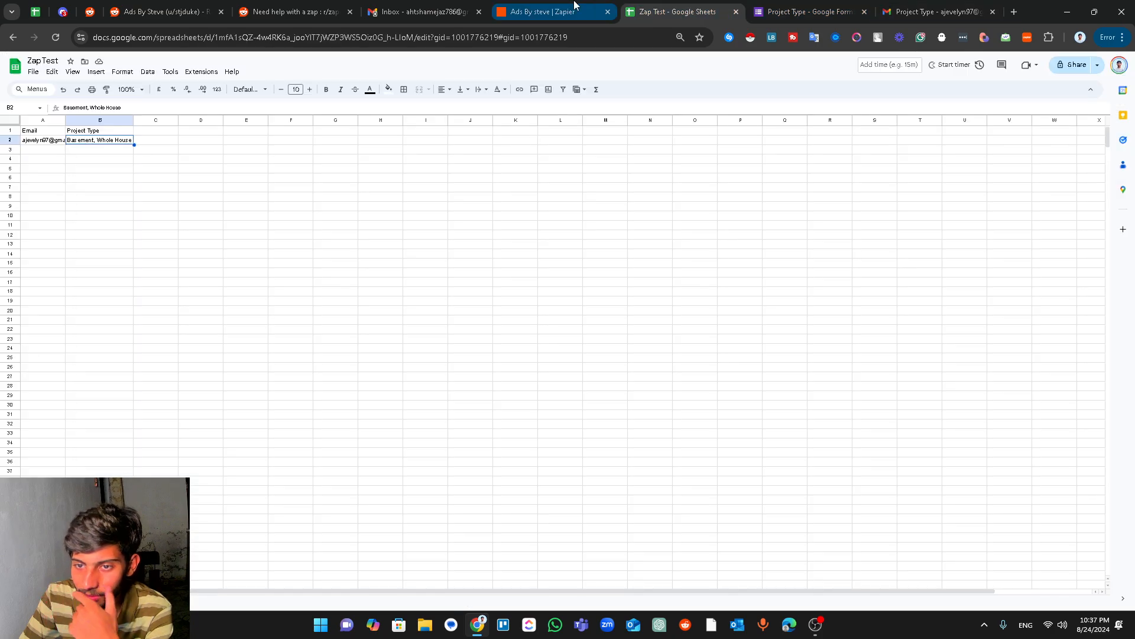
- Dismiss the Upgrade to Pro offer in the Zapier editor
{"action": "left_click", "coordinate": [689, 195]}
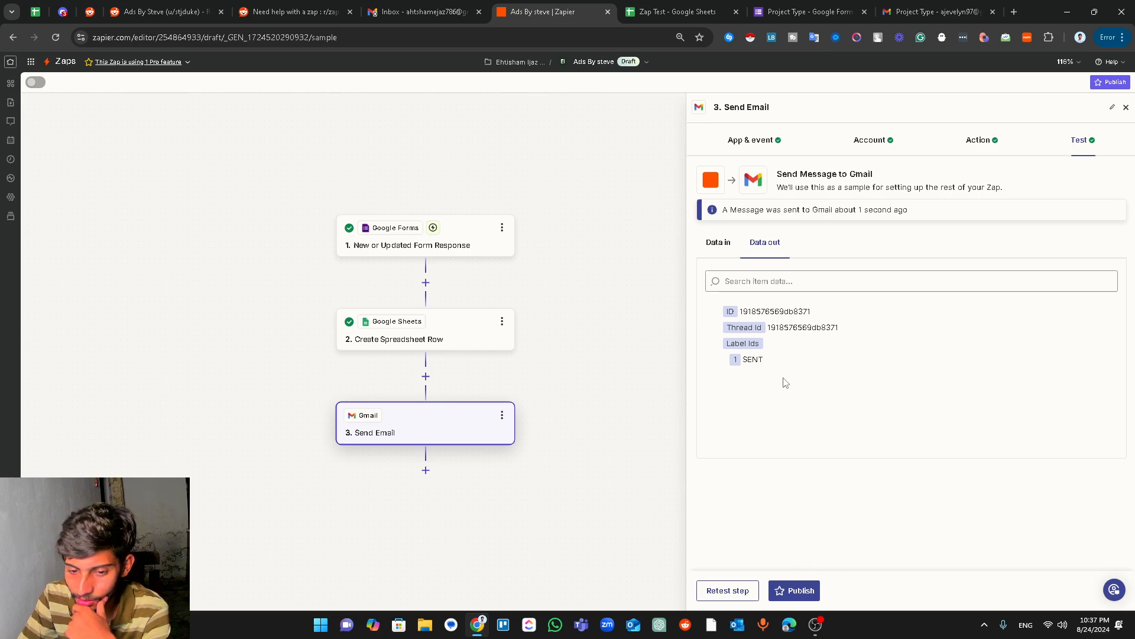
- Close the Send Email panel to show all three zap steps, then go to the Reddit post
{"action": "left_click", "coordinate": [1126, 107]}
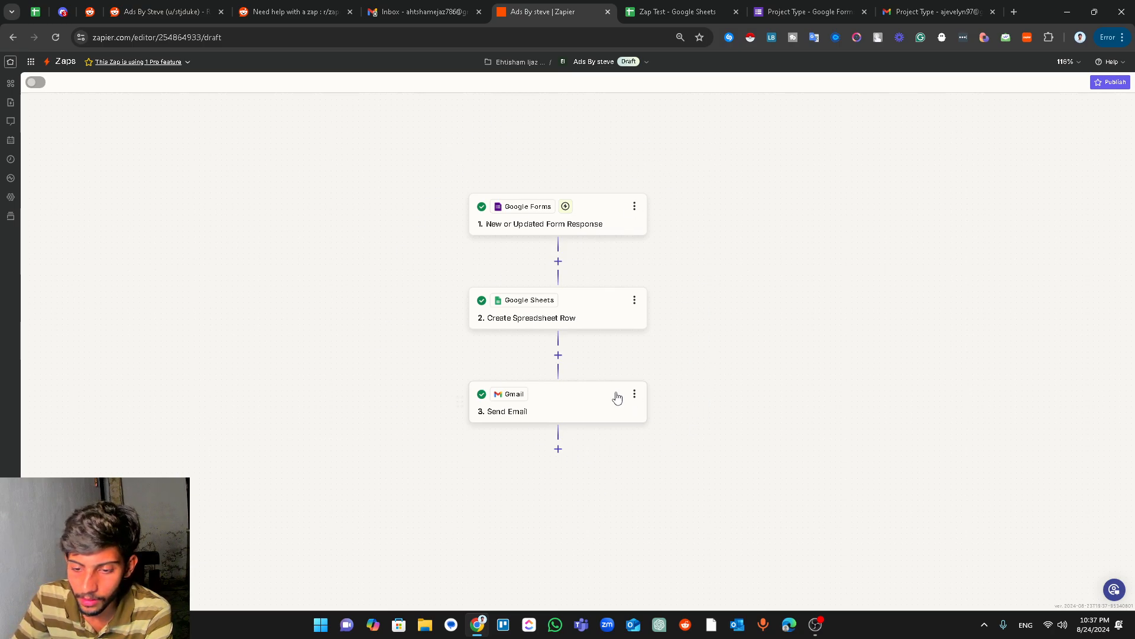
{"action": "left_click", "coordinate": [303, 7]}
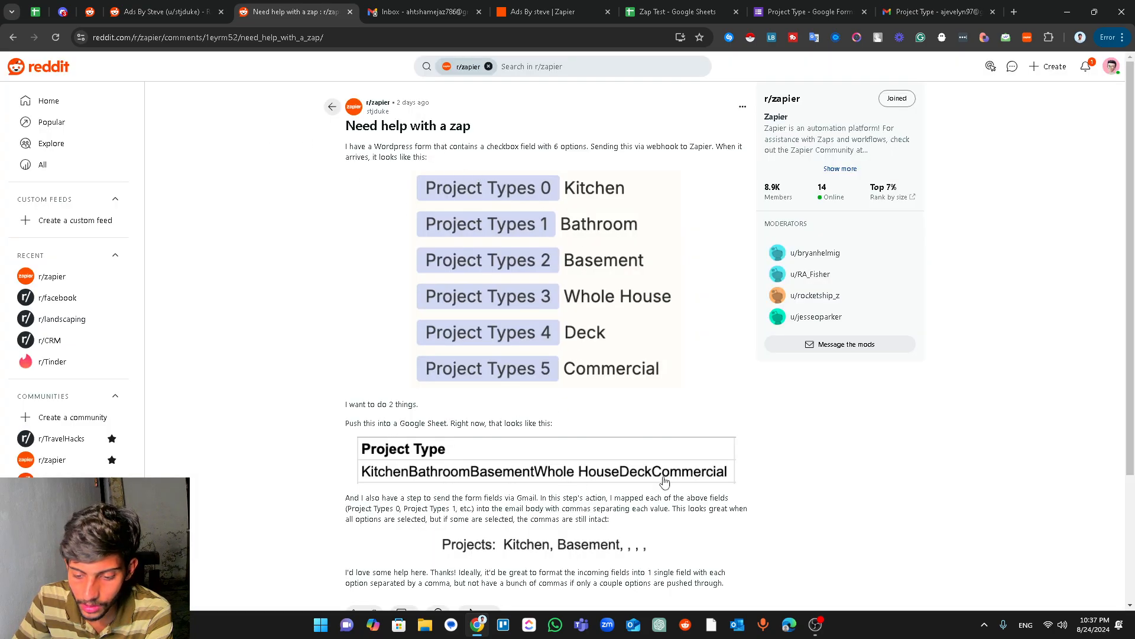
- Read through the 'Need help with a zap' post and its comment, then bring OBS Studio forward
{"action": "scroll", "coordinate": [1097, 424], "scroll_direction": "down", "scroll_amount": 3}
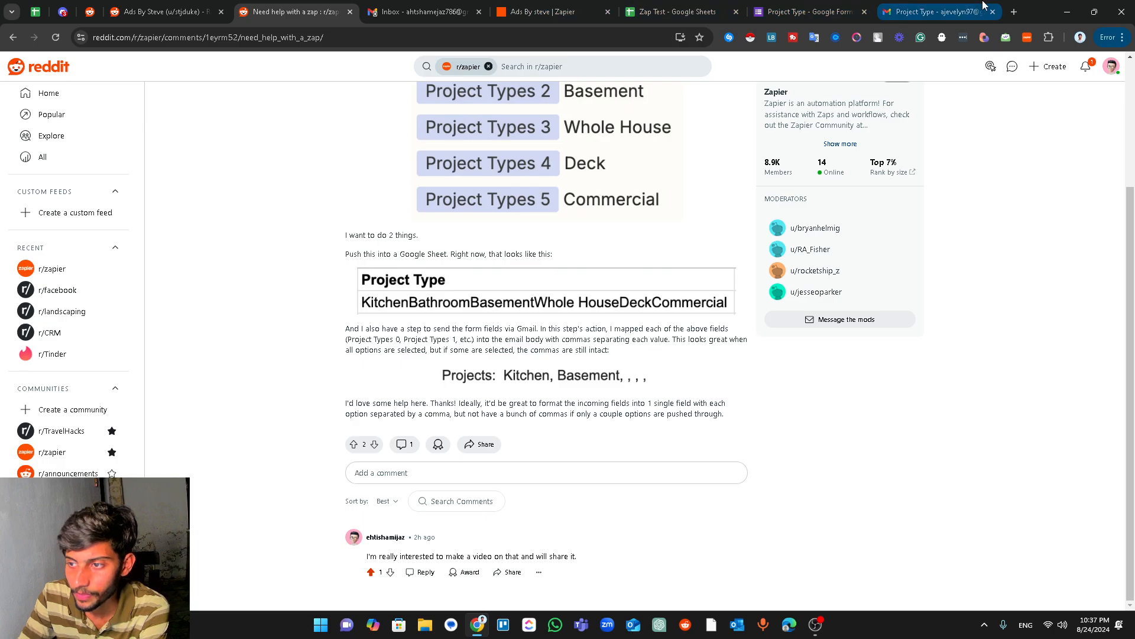
{"action": "left_click", "coordinate": [527, 13]}
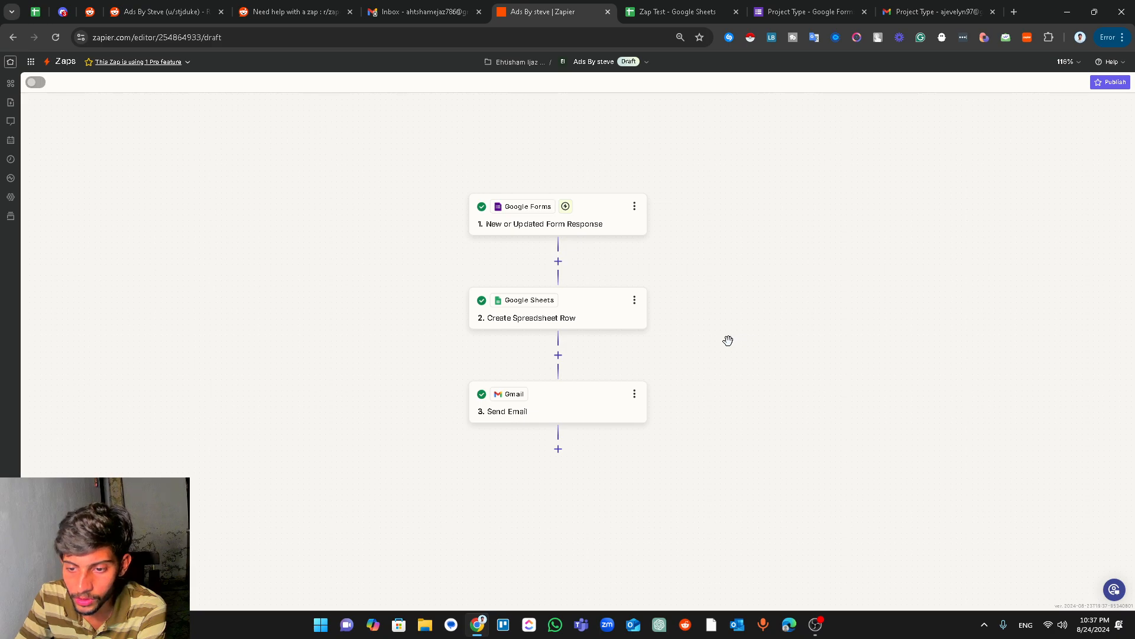
{"action": "left_click", "coordinate": [299, 11]}
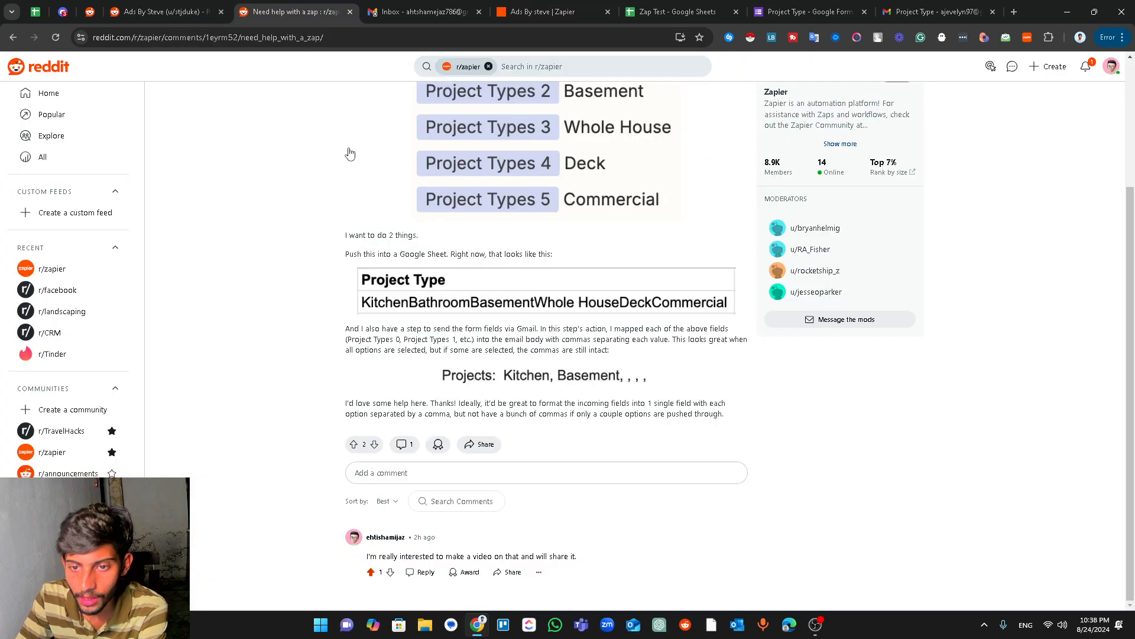
{"action": "scroll", "coordinate": [531, 236], "scroll_direction": "up", "scroll_amount": 3}
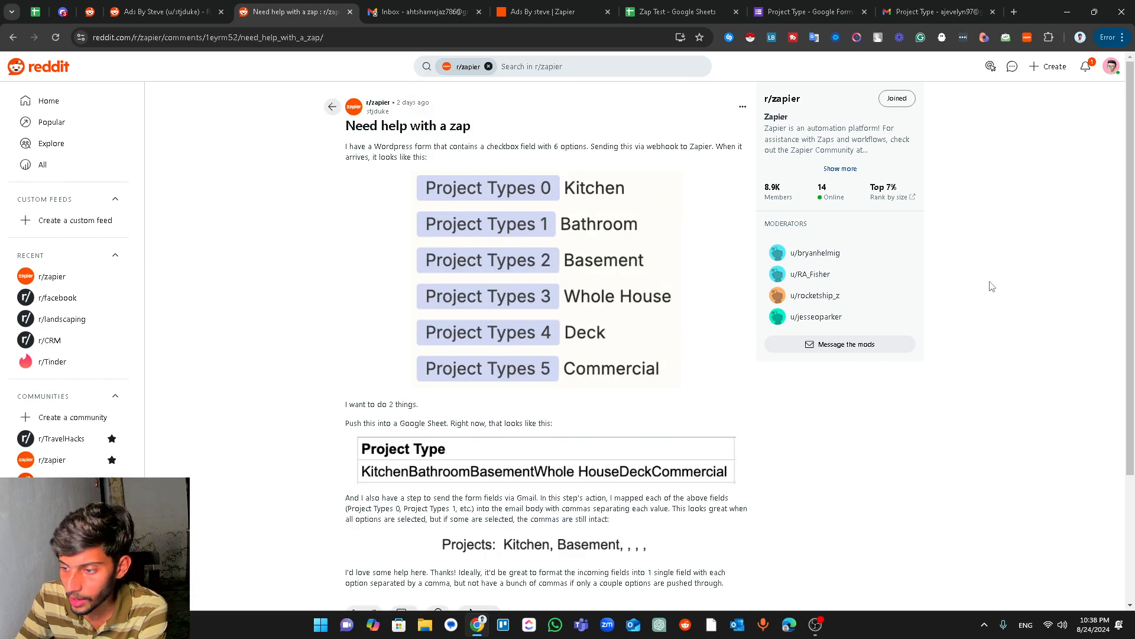
{"action": "left_click", "coordinate": [1111, 66]}
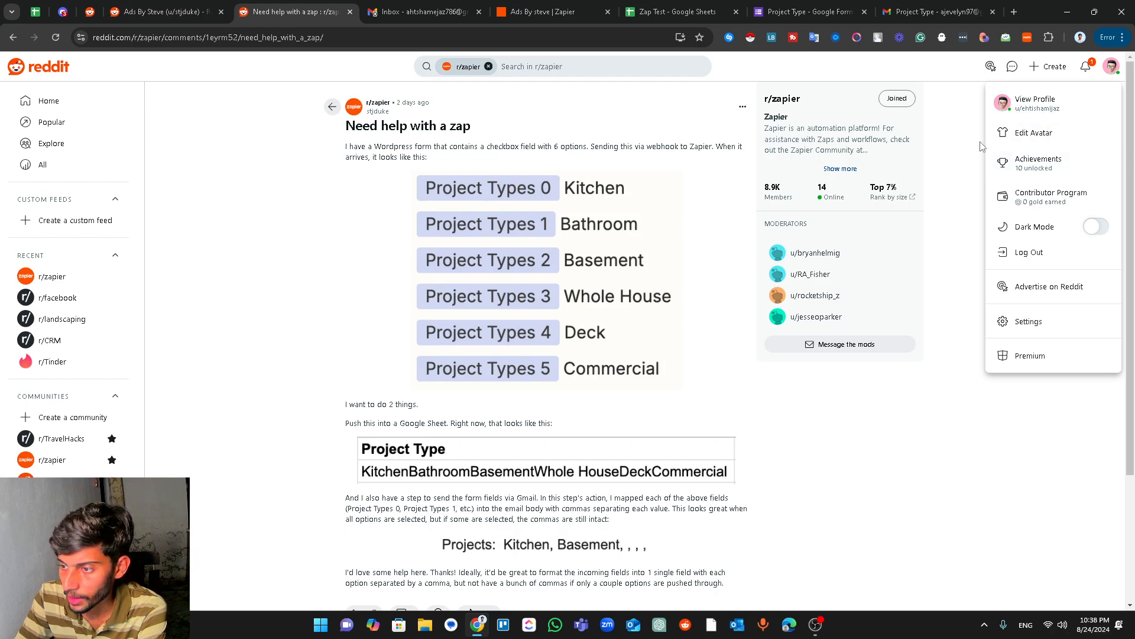
{"action": "left_click", "coordinate": [965, 174]}
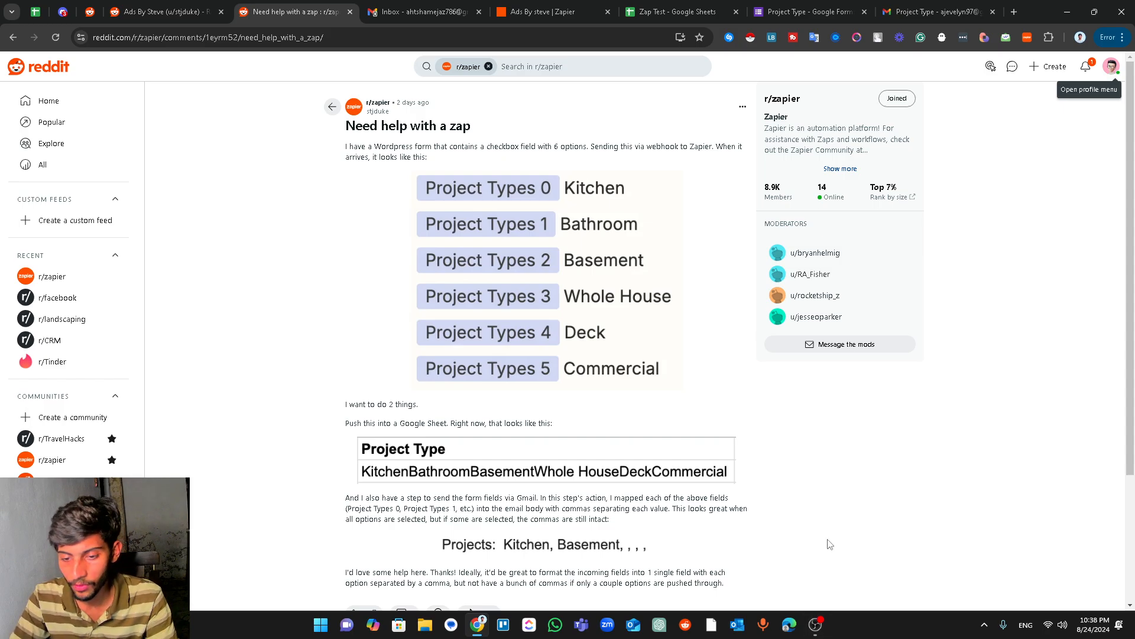
{"action": "left_click", "coordinate": [816, 624]}
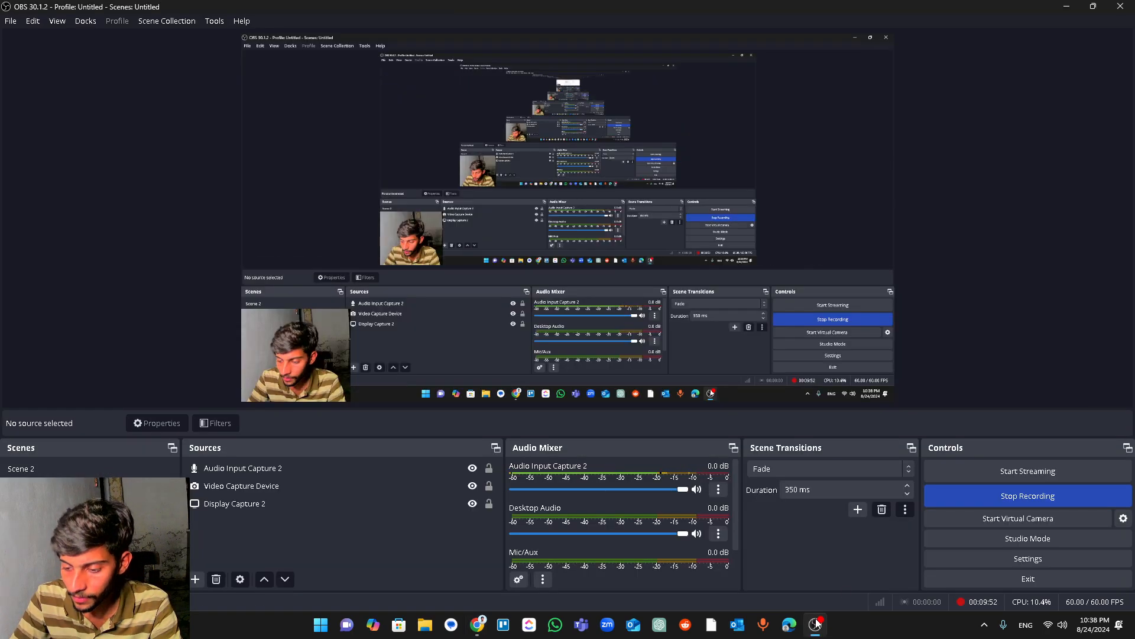